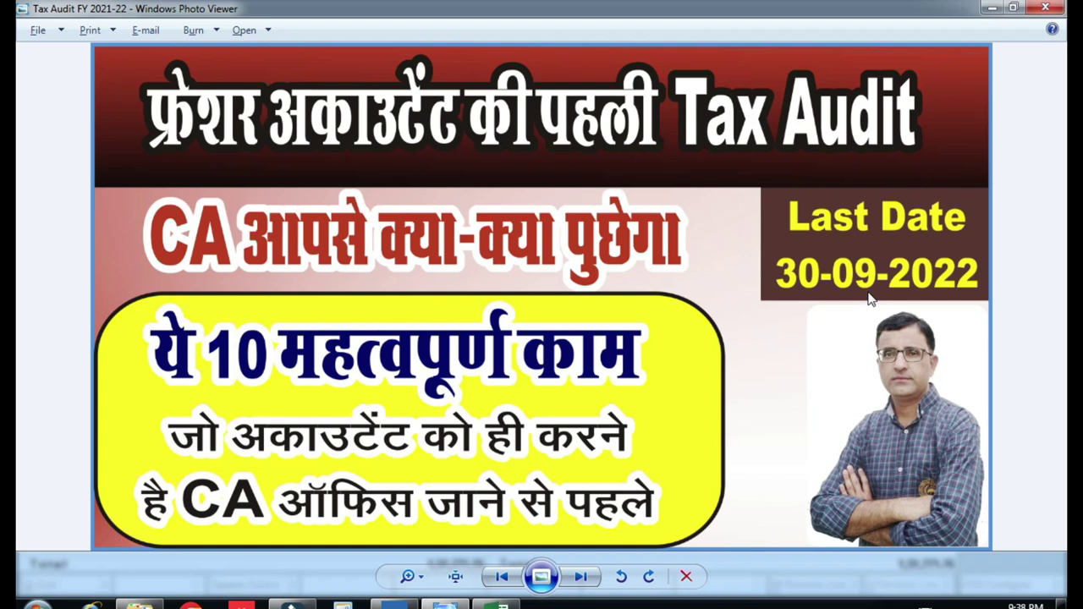
- Bring the Shri Ram And Company balance sheet workbook in Excel to the front
click(501, 604)
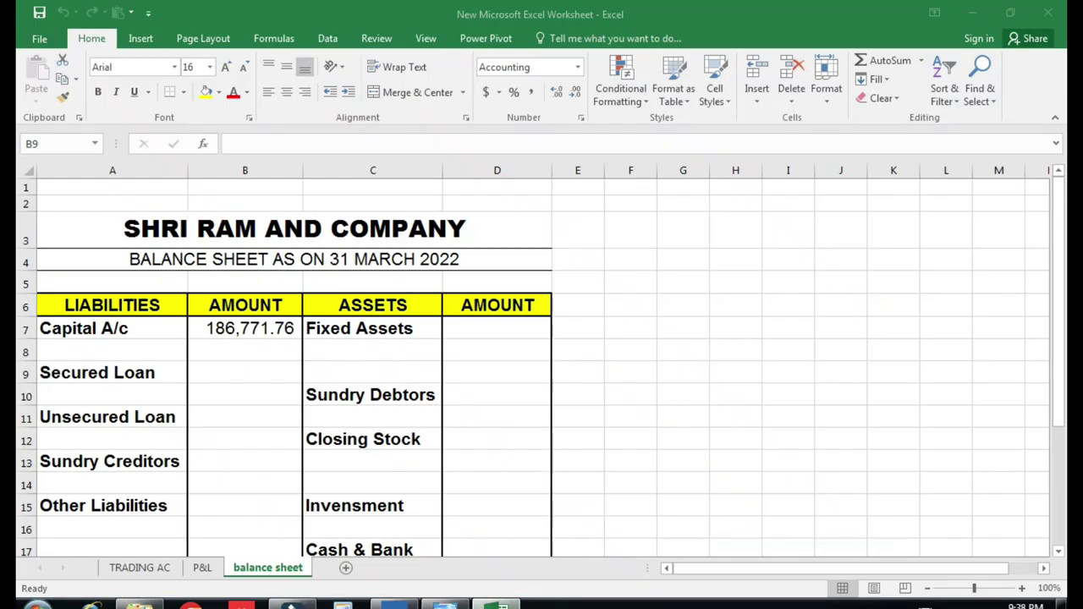
- Compare balance sheet amounts in D14 and D11 against TallyPrime's Profit & Loss report
click(504, 485)
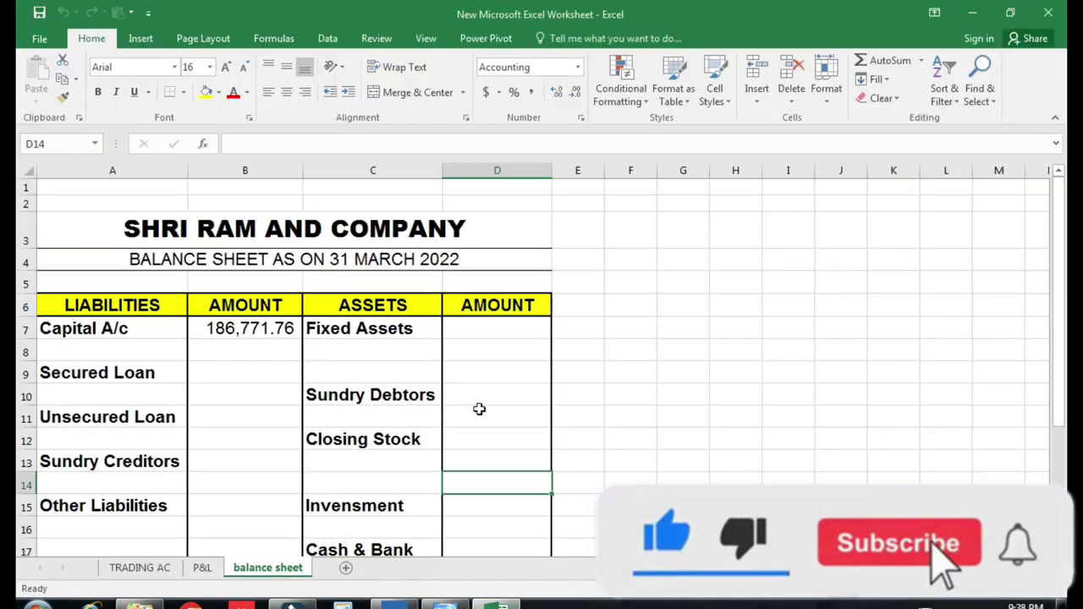
click(480, 410)
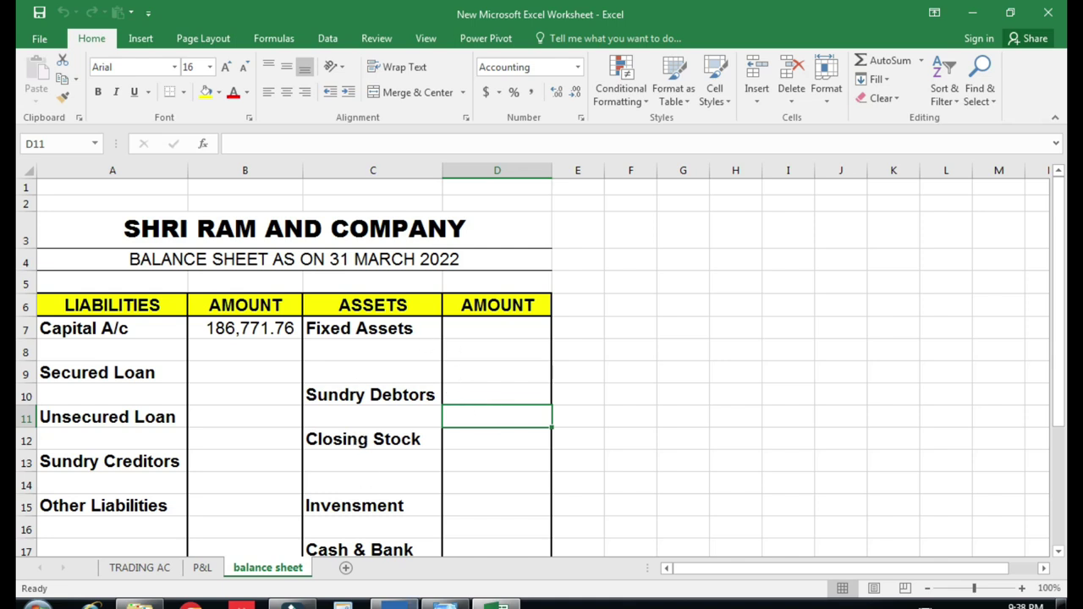
click(398, 604)
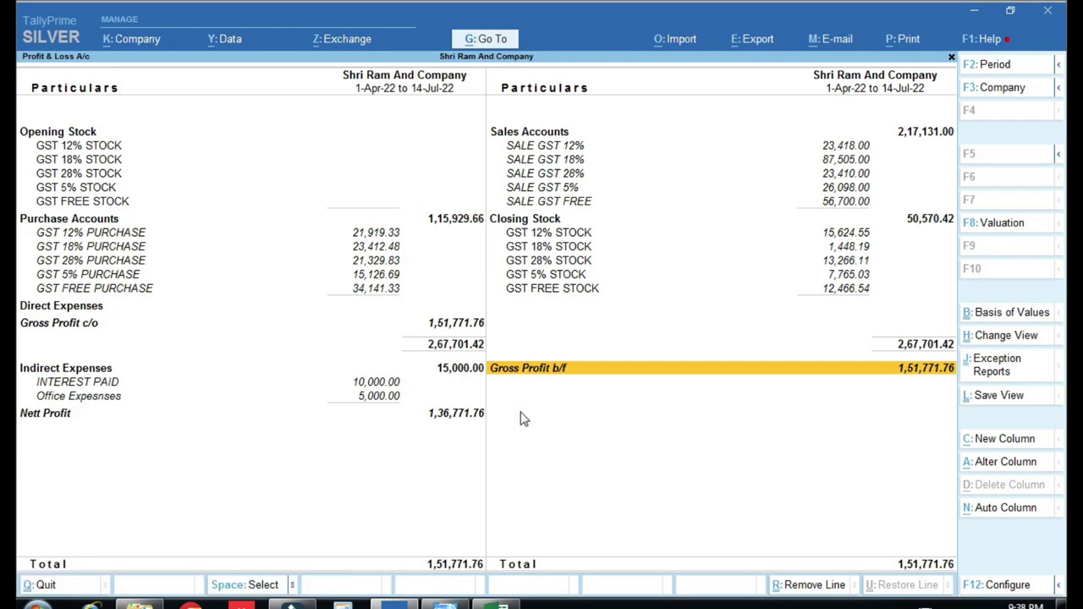
click(506, 604)
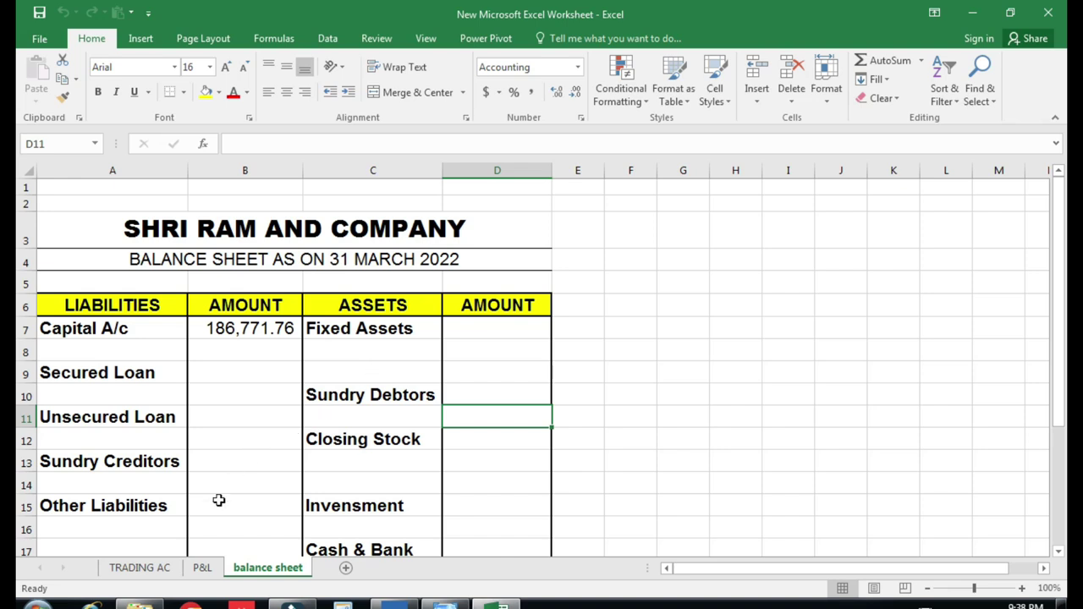
click(413, 604)
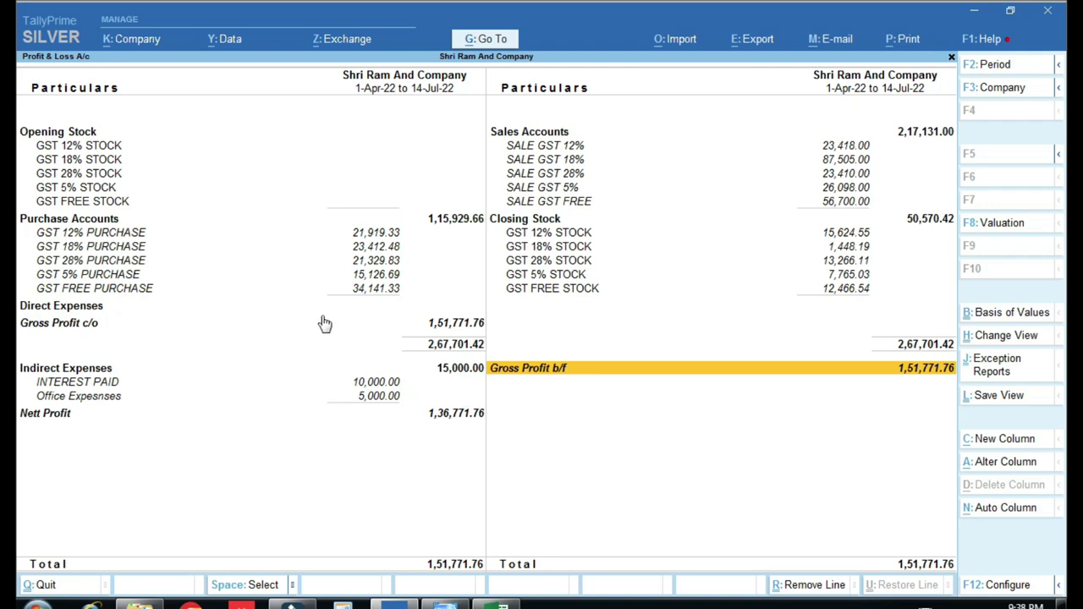
- Back in Excel, open the TRADING AC sheet at the purchase total B11
click(501, 606)
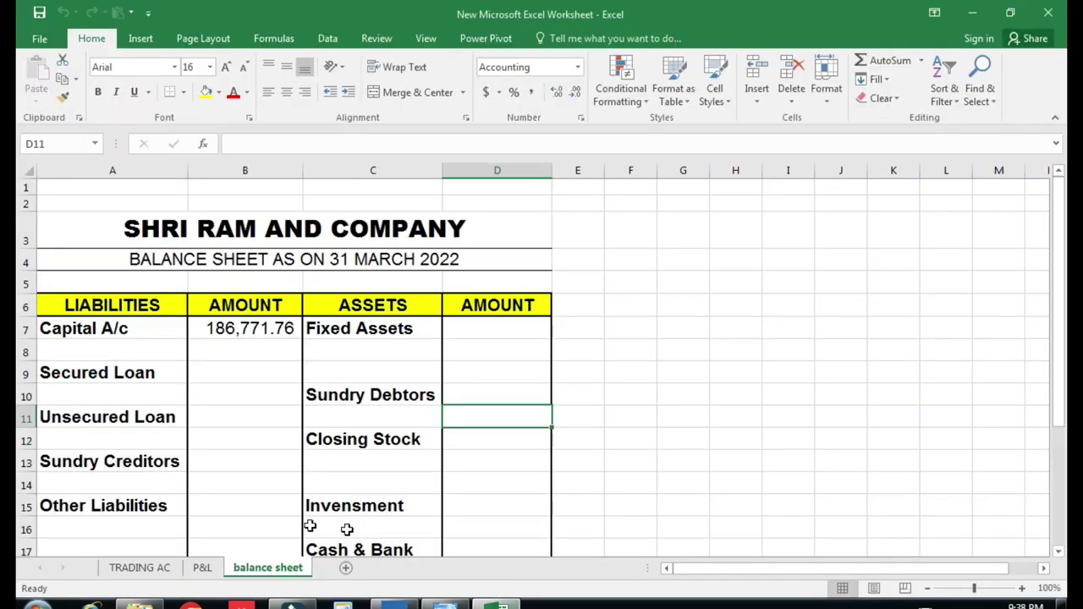
click(142, 567)
click(266, 440)
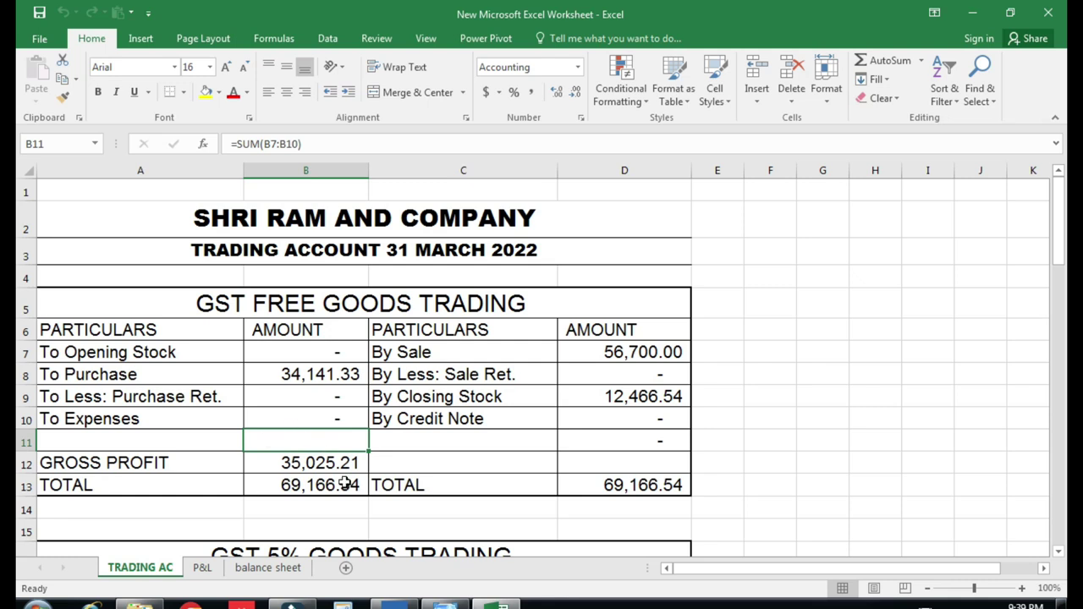
- Review the gross profit and total cells C12, C14 and E13 on TRADING AC
click(394, 458)
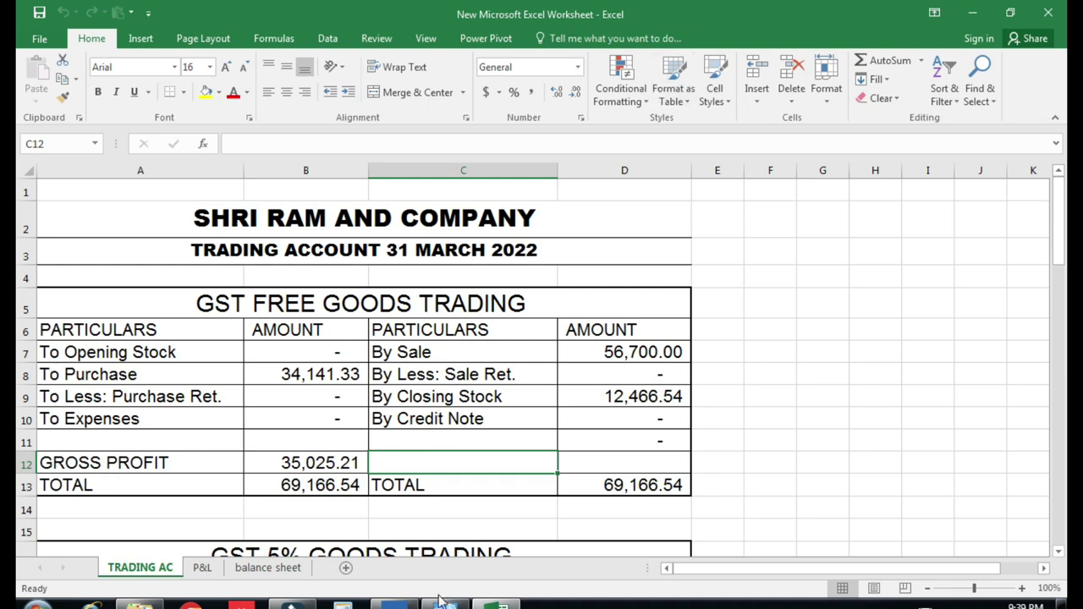
click(432, 509)
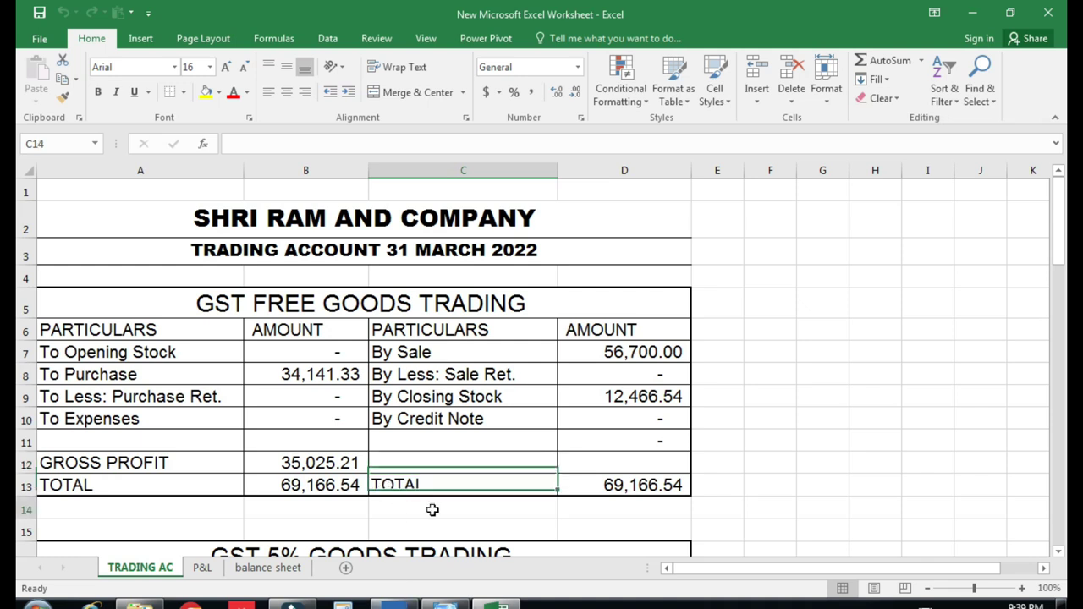
click(720, 487)
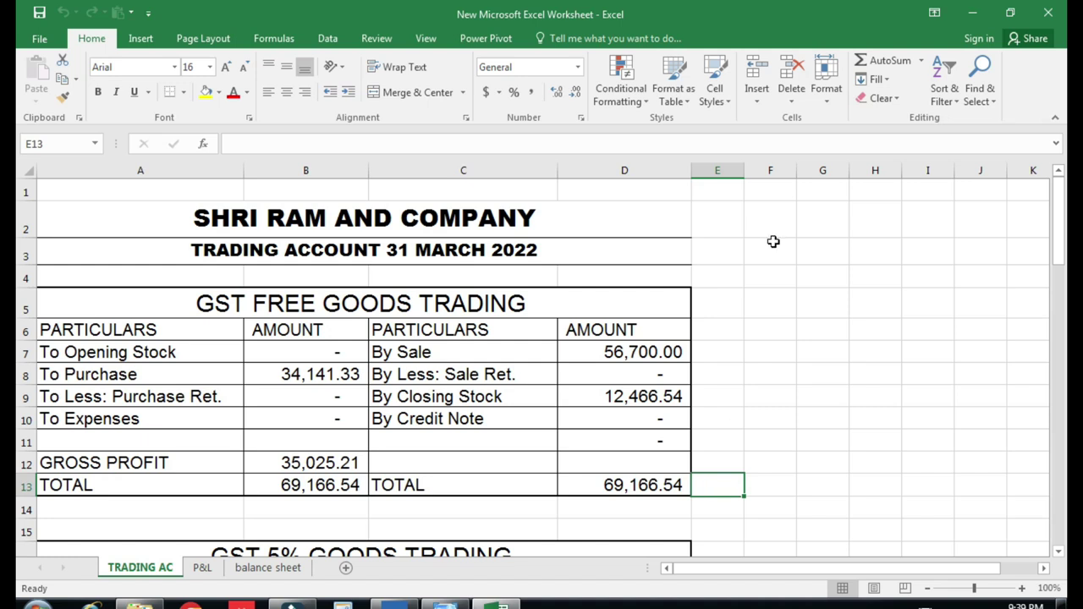
- Widen column E of the TRADING AC sheet and return to cell C11
drag(745, 171, 790, 170)
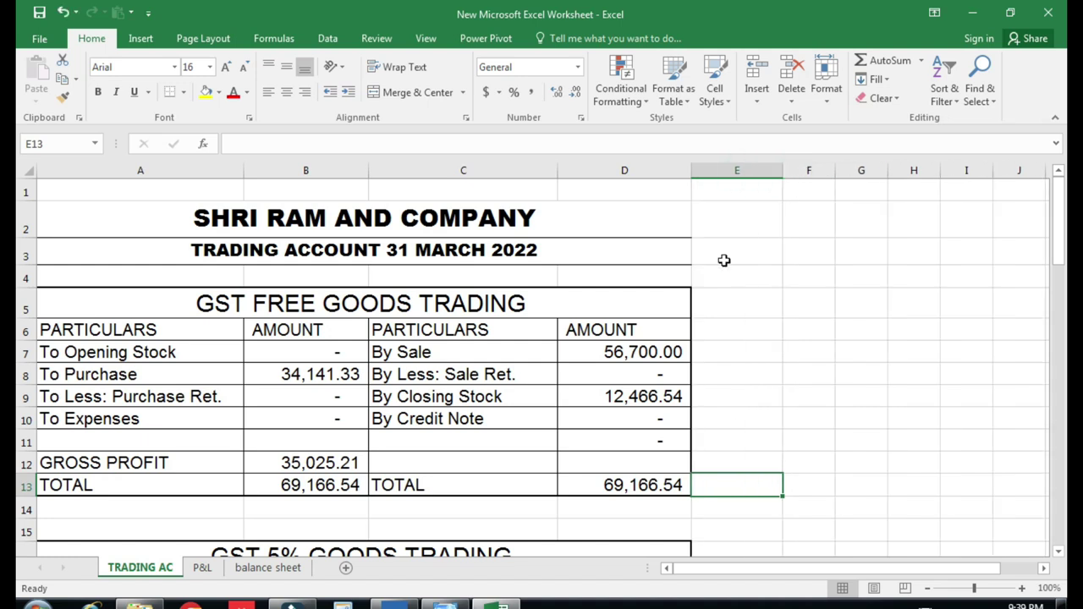
click(533, 456)
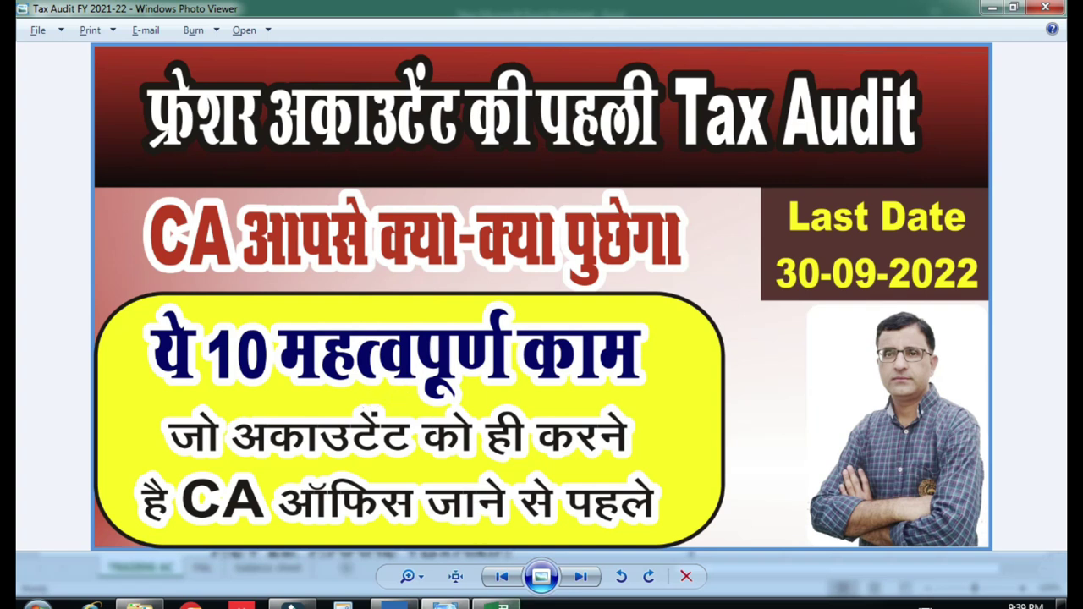
click(497, 603)
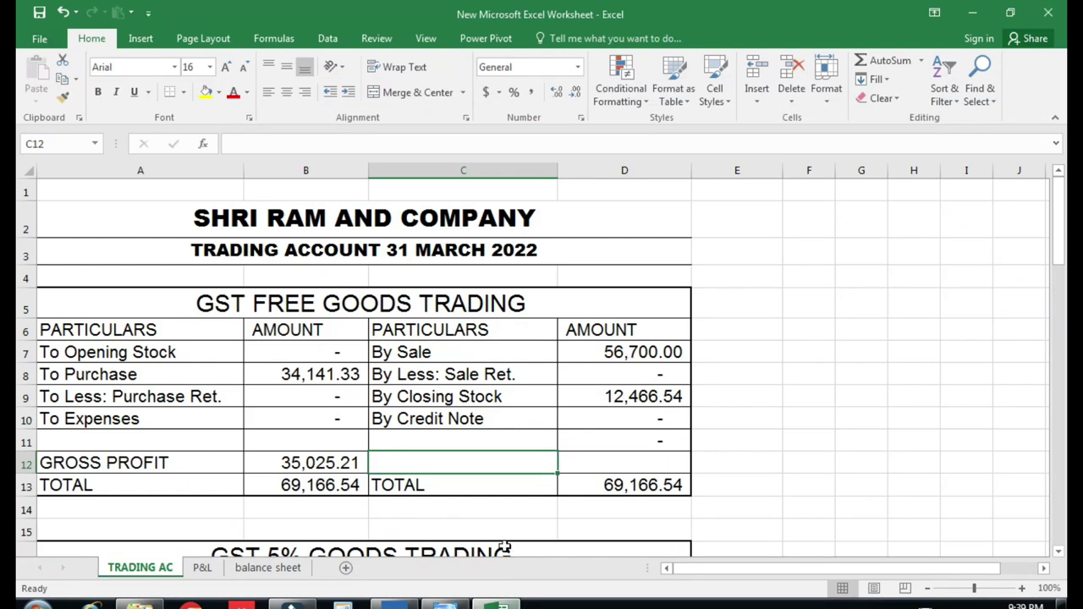
click(513, 435)
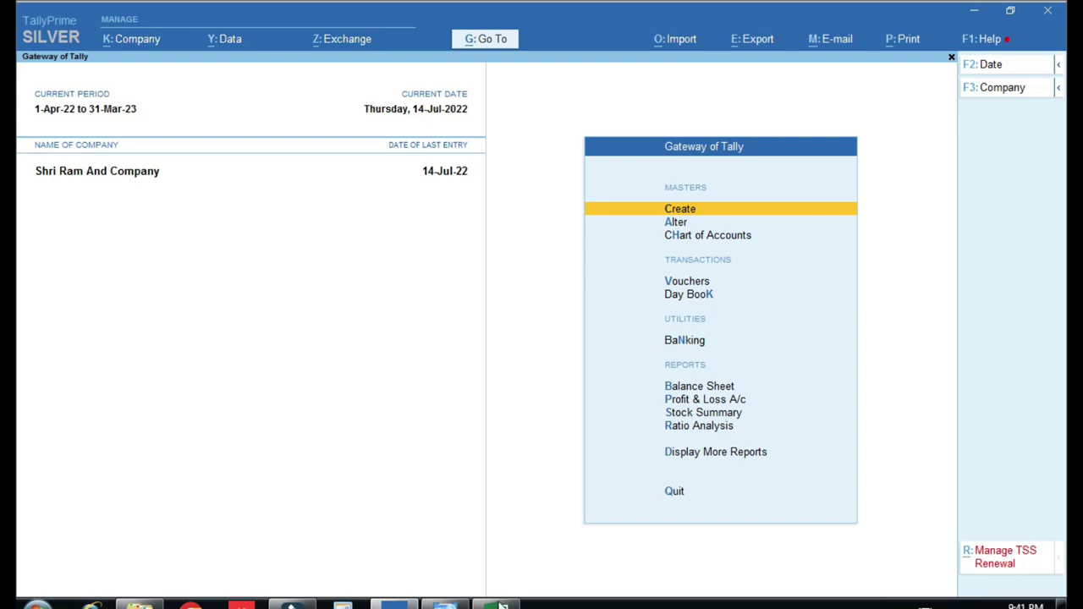
click(502, 604)
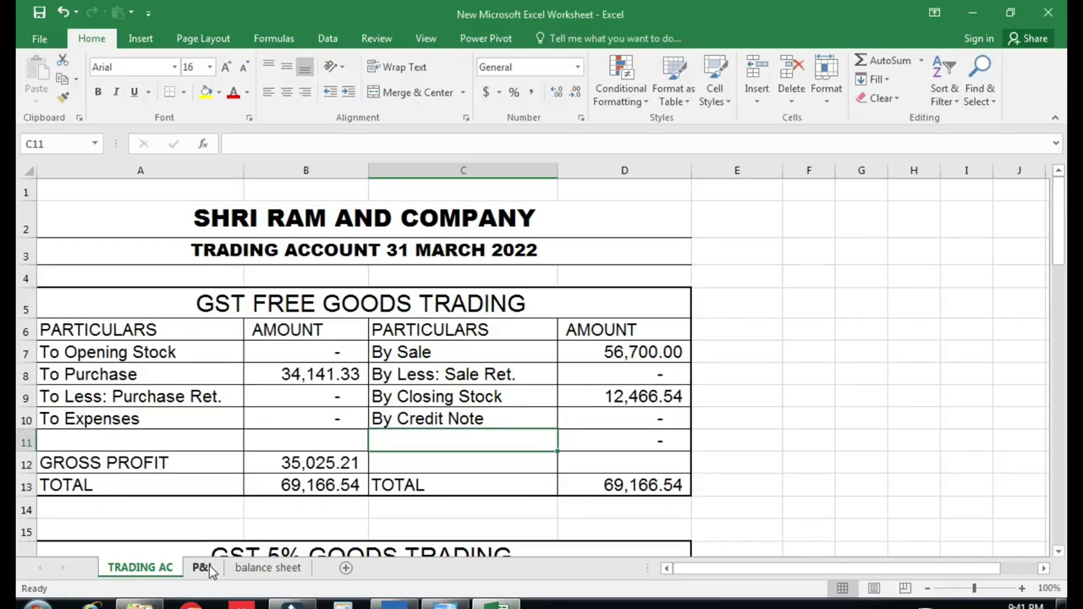
click(203, 568)
click(269, 569)
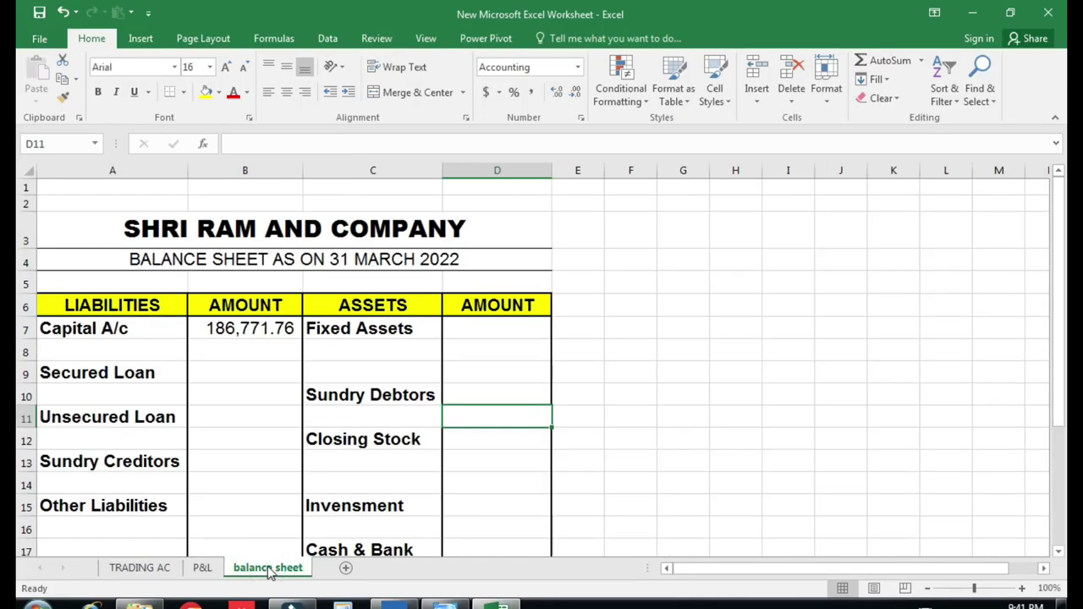
click(394, 604)
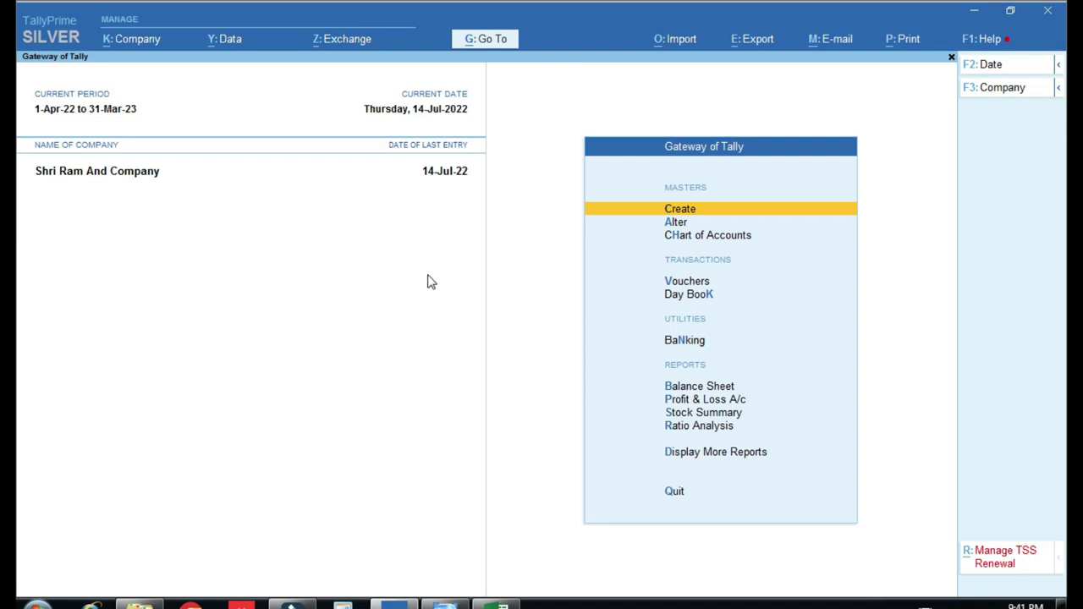
click(501, 603)
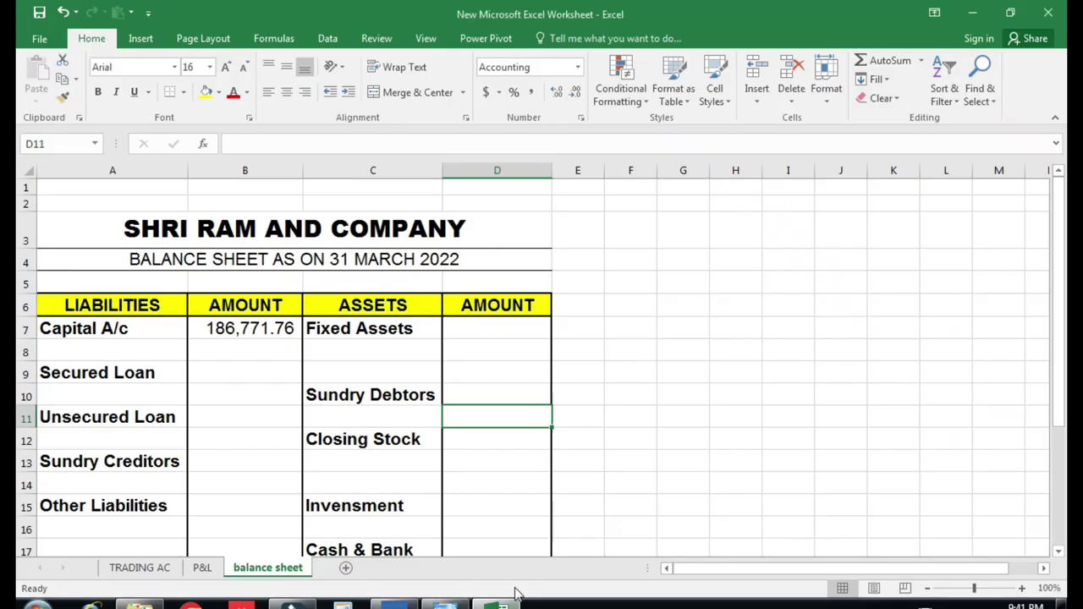
click(138, 567)
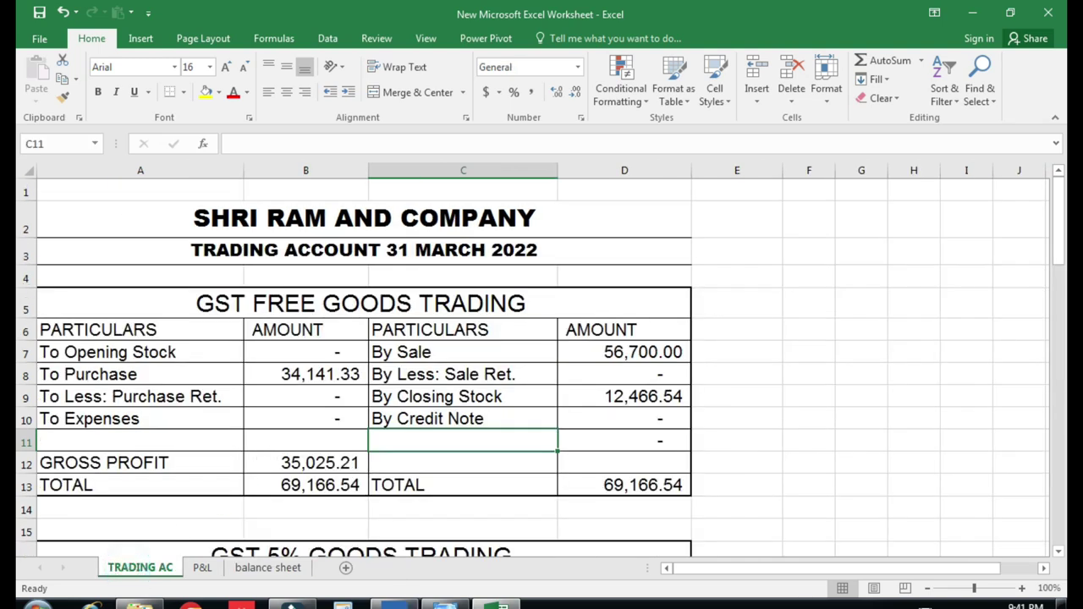
click(397, 604)
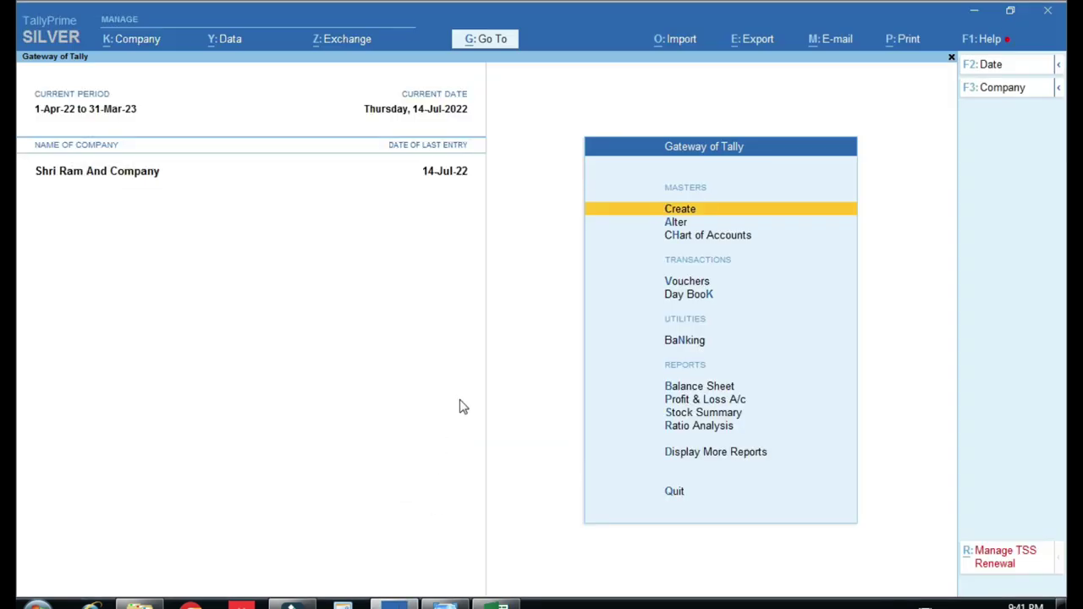
- Open TallyPrime's Profit & Loss A/c in Alt+F5 detailed view showing sub-accounts
key(Down)
key(Down)
key(Down)
key(Down)
key(Down)
key(Down)
key(Down)
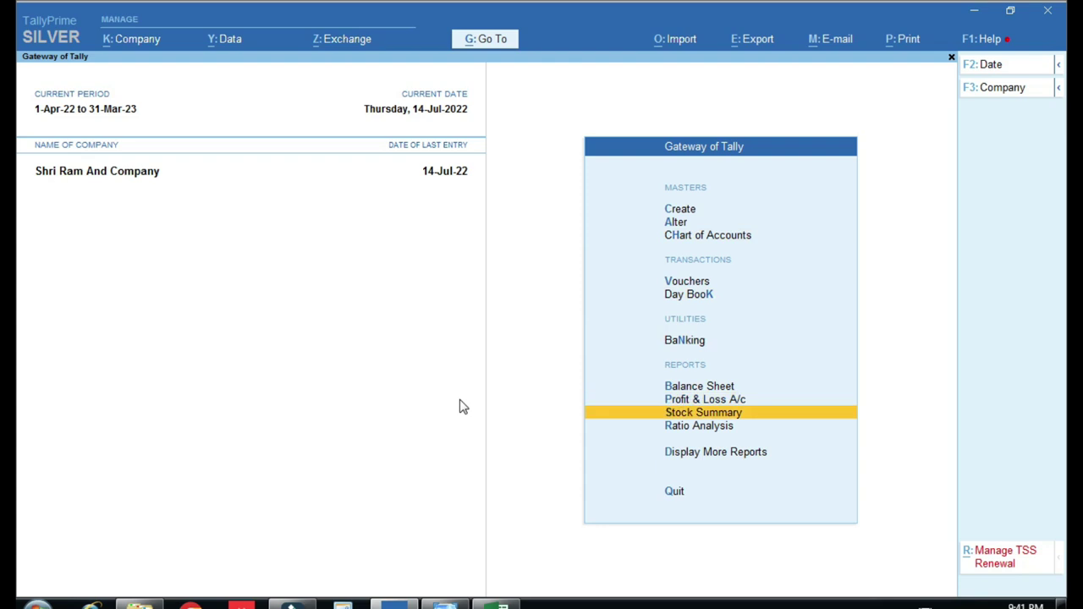
key(Up)
key(Return)
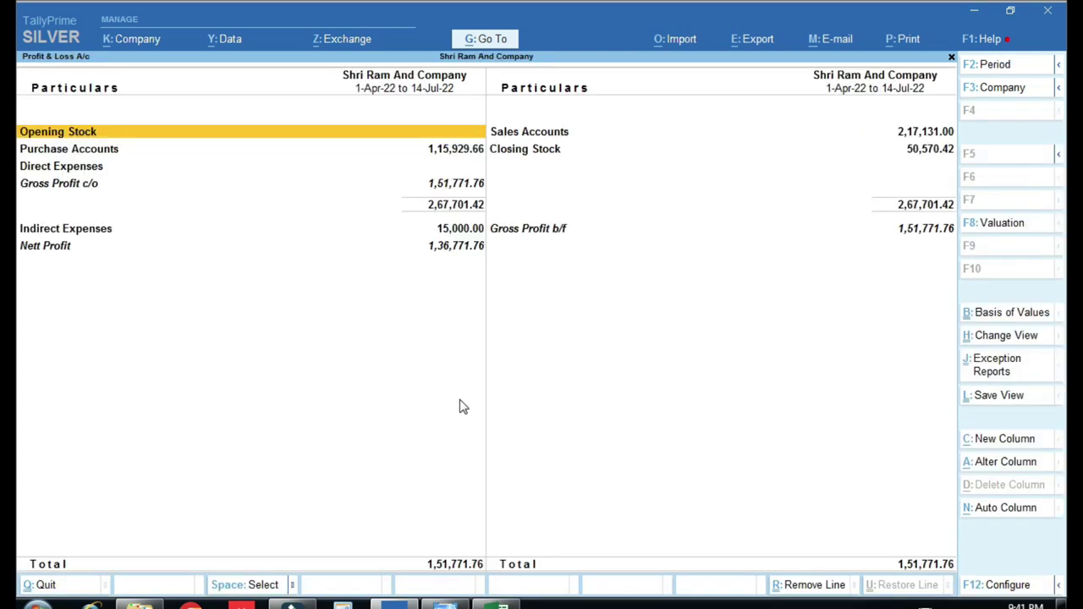
key(alt)
key(alt+F5)
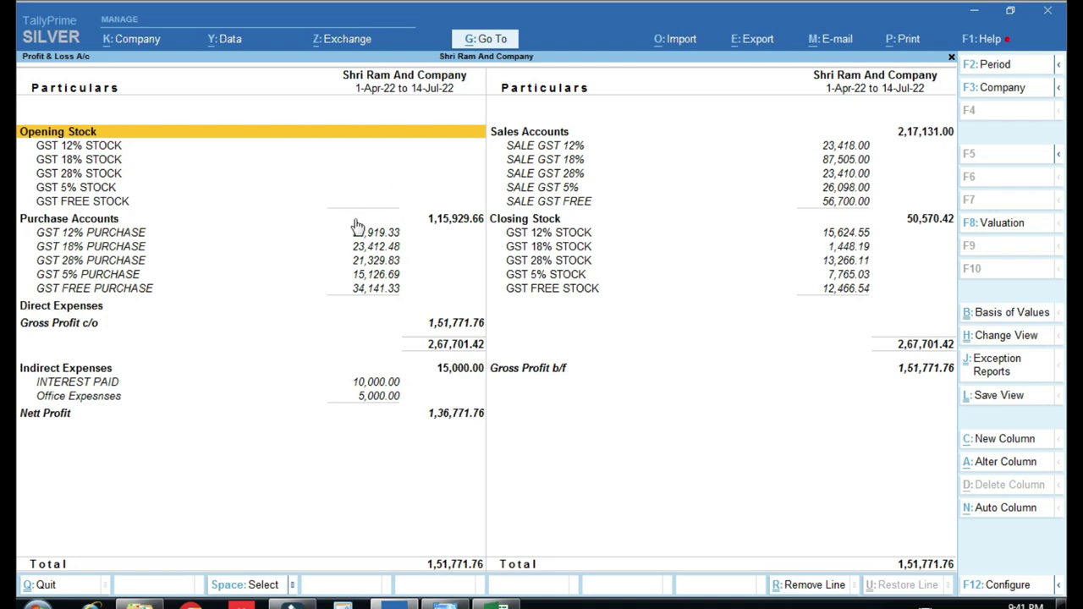
- Check Purchase Accounts against Excel's trading account purchase amount in B9
click(461, 218)
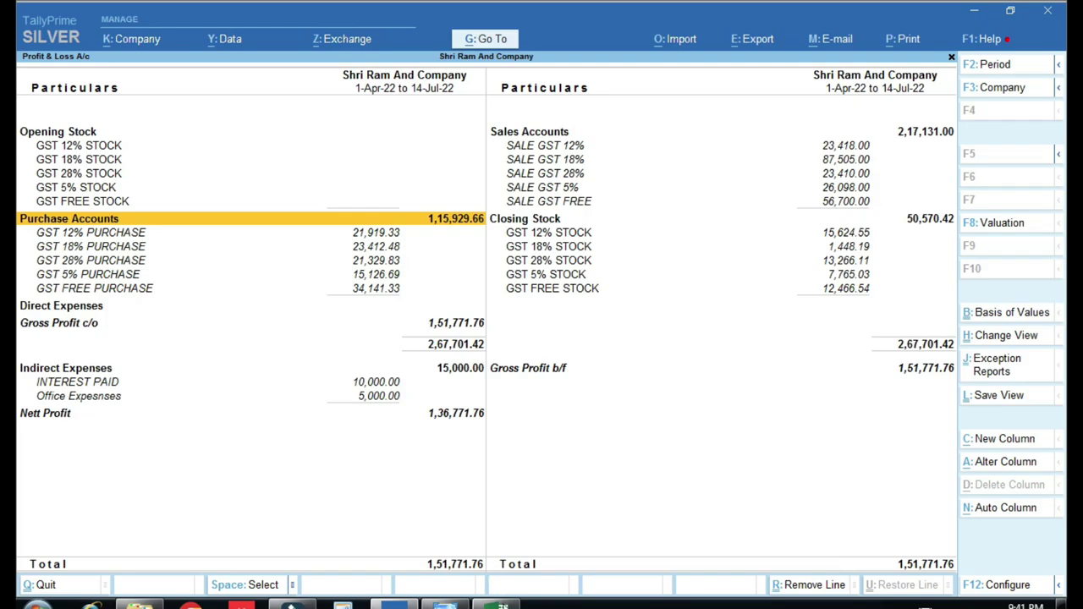
click(503, 605)
click(262, 390)
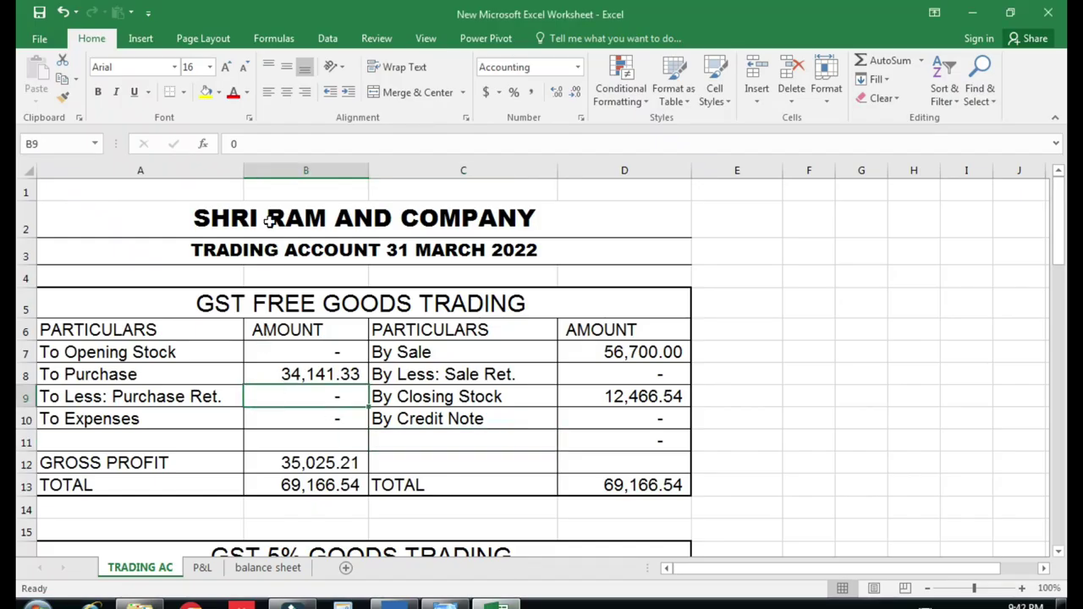
- Look over the TRADING AC sheet from A2, then return to TallyPrime's detailed Profit & Loss
click(268, 217)
scroll(203, 328, down, 1)
scroll(201, 327, up, 1)
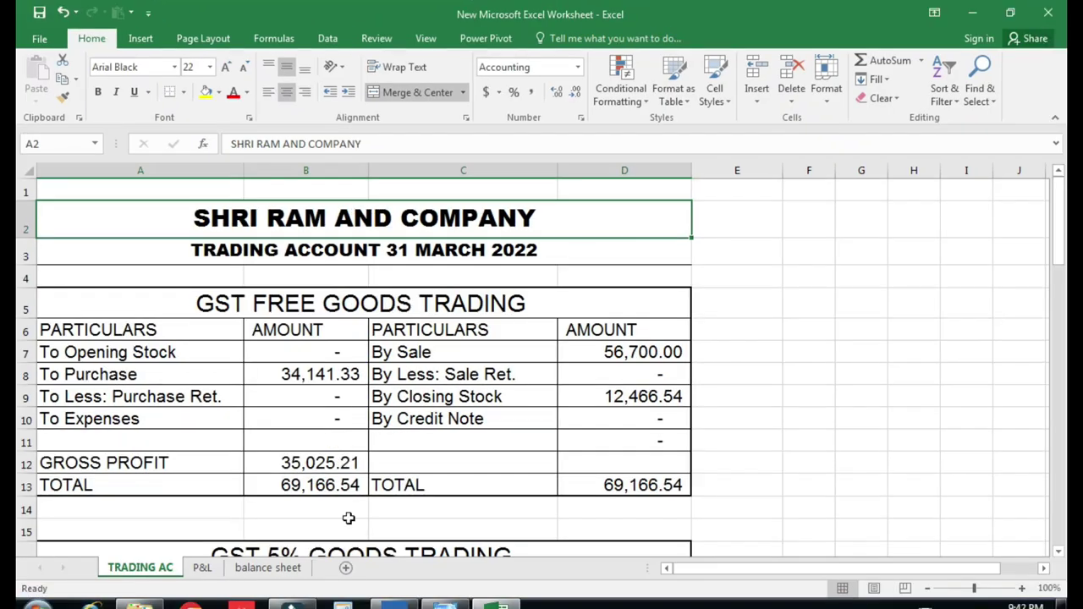
click(393, 605)
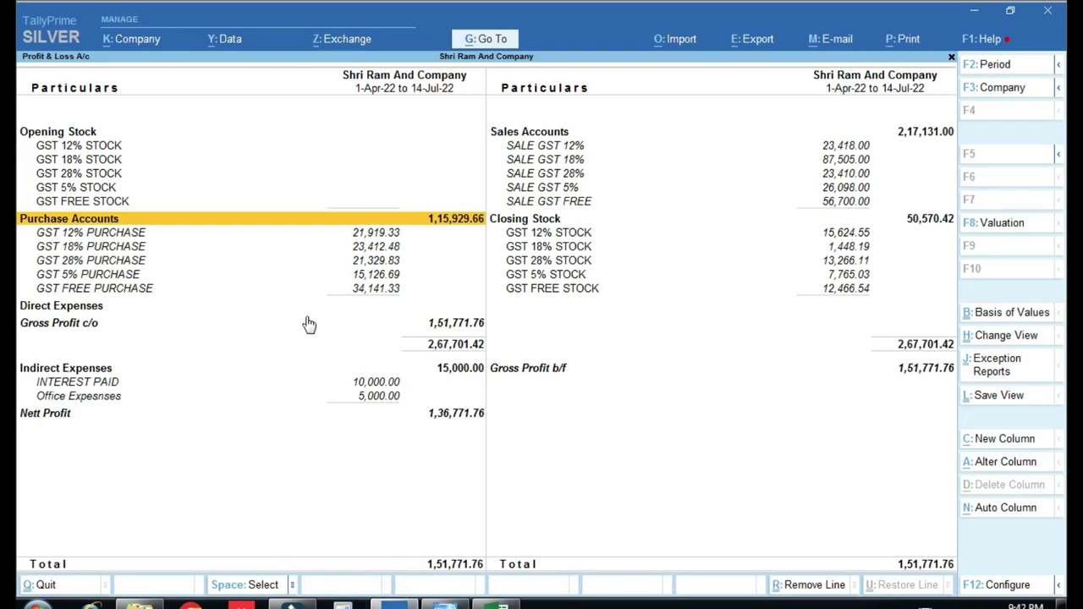
- Reopen Profit & Loss A/c from Gateway of Tally in Alt+F5 detailed view
key(ctrl)
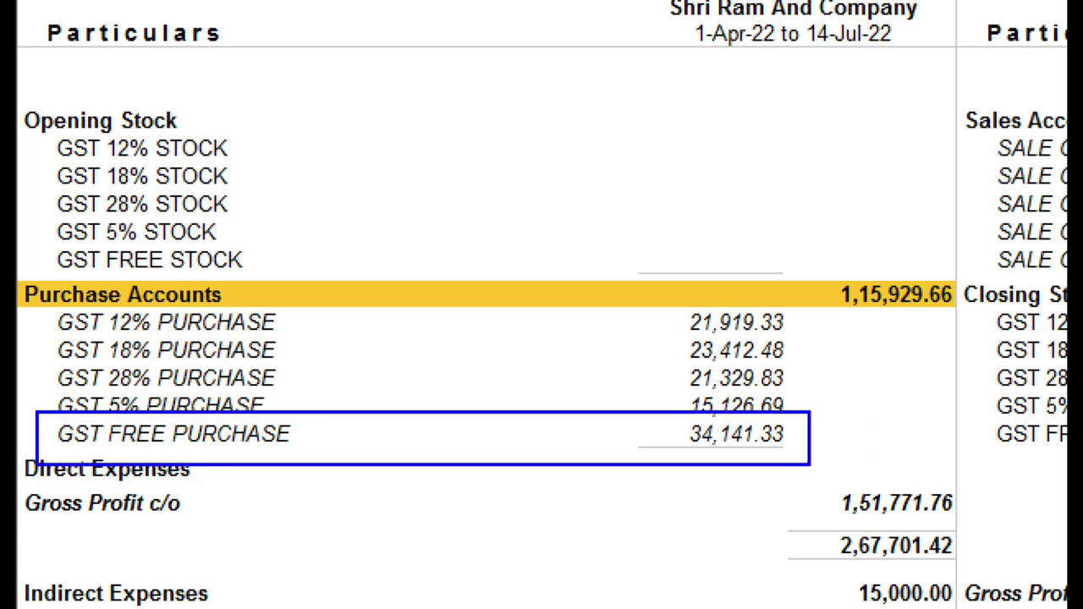
drag(607, 418, 686, 399)
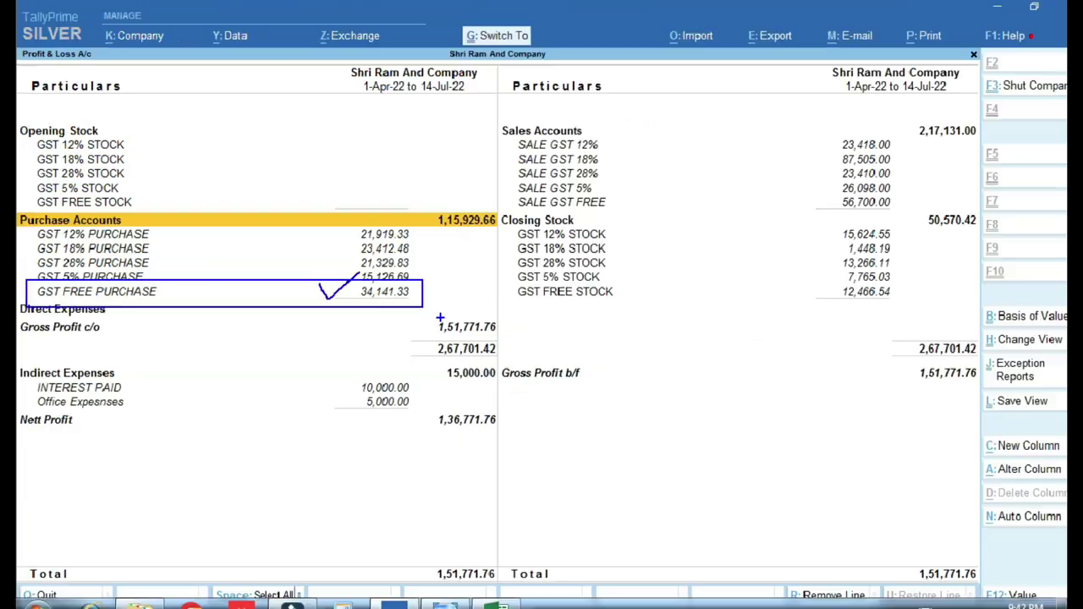
key(Escape)
key(Return)
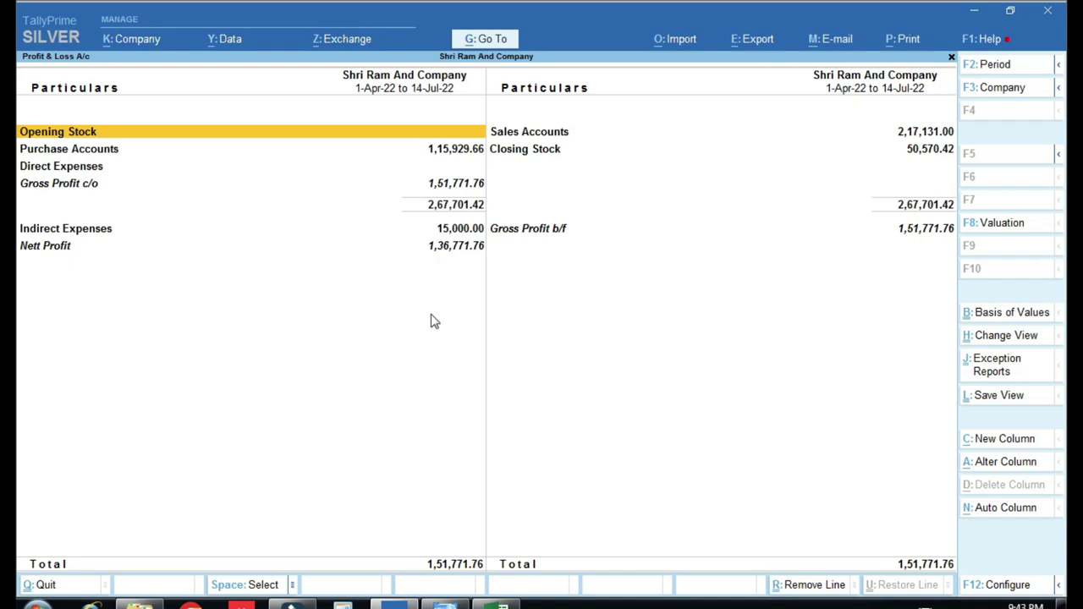
key(alt)
key(alt+F5)
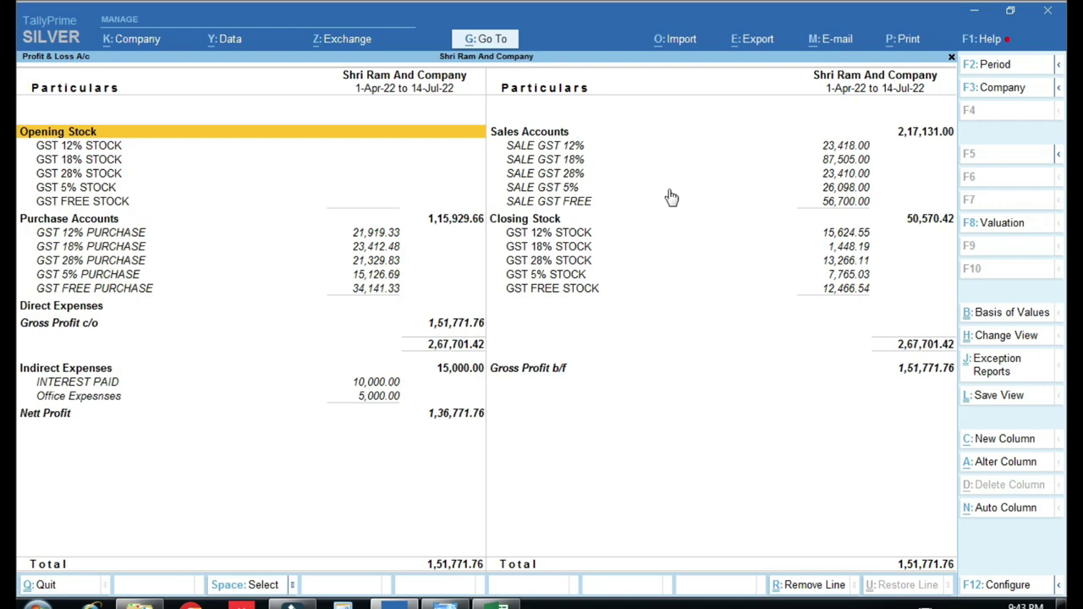
- Zoom in on SALE GST FREE 56,700.00, then switch back to Excel
key(ctrl)
key(ctrl+1)
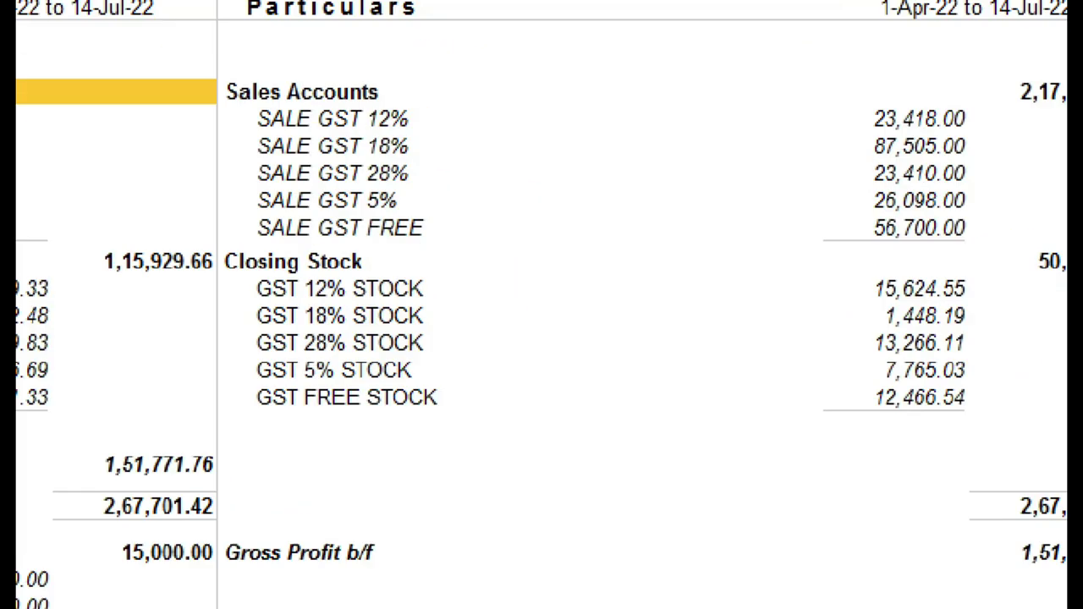
drag(749, 213, 888, 253)
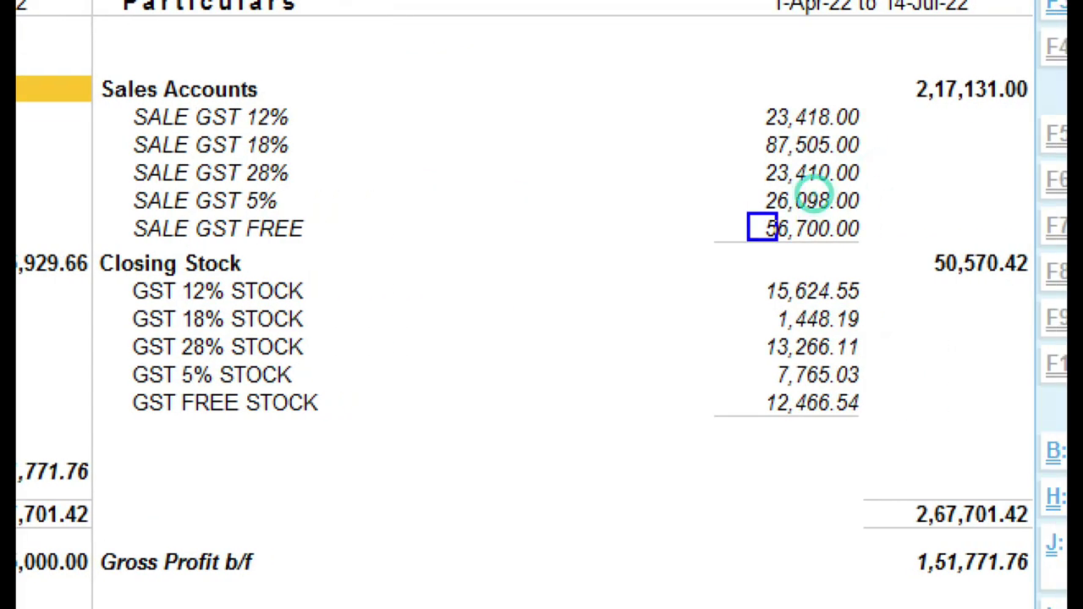
key(Escape)
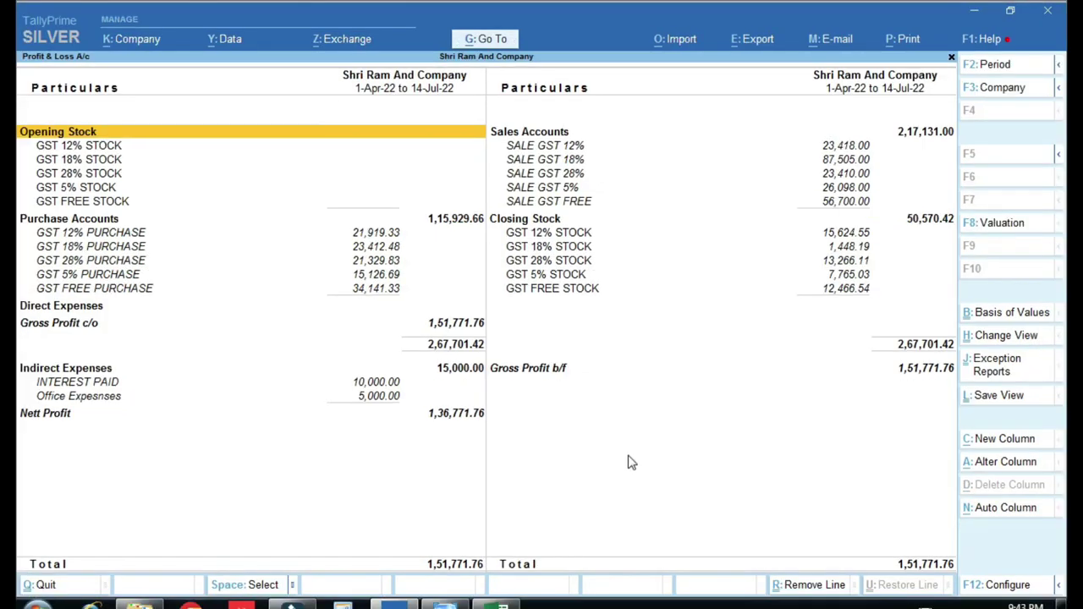
key(alt+Tab)
click(657, 353)
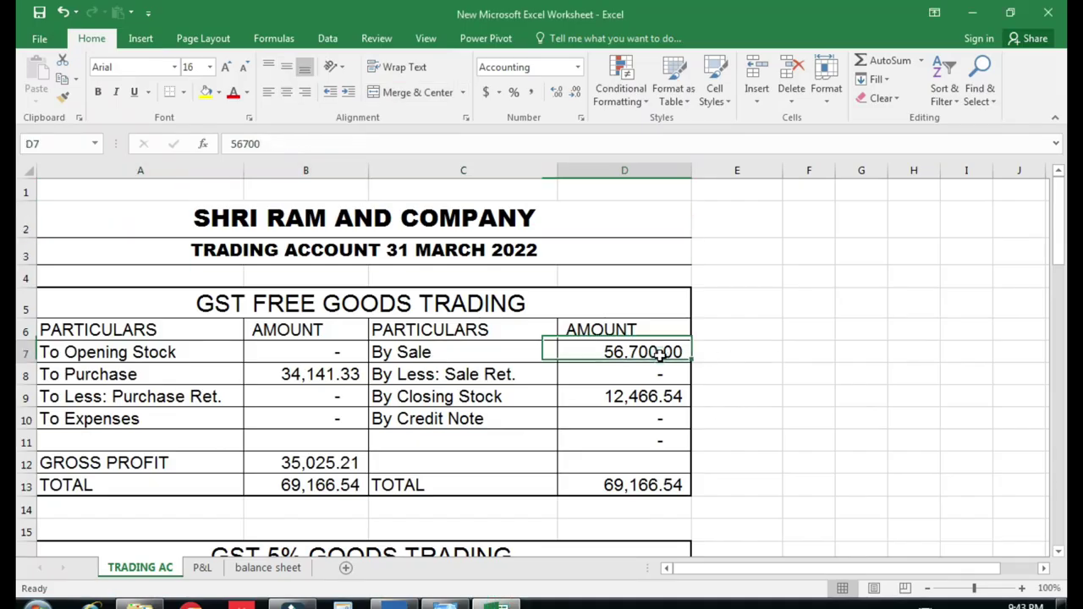
key(ctrl+1)
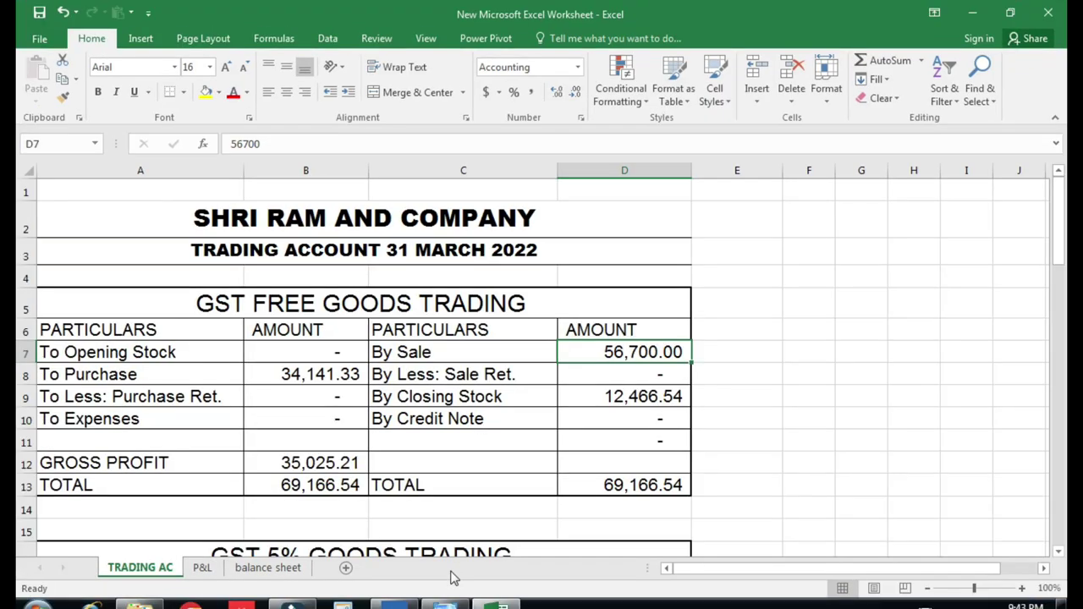
key(alt+Tab)
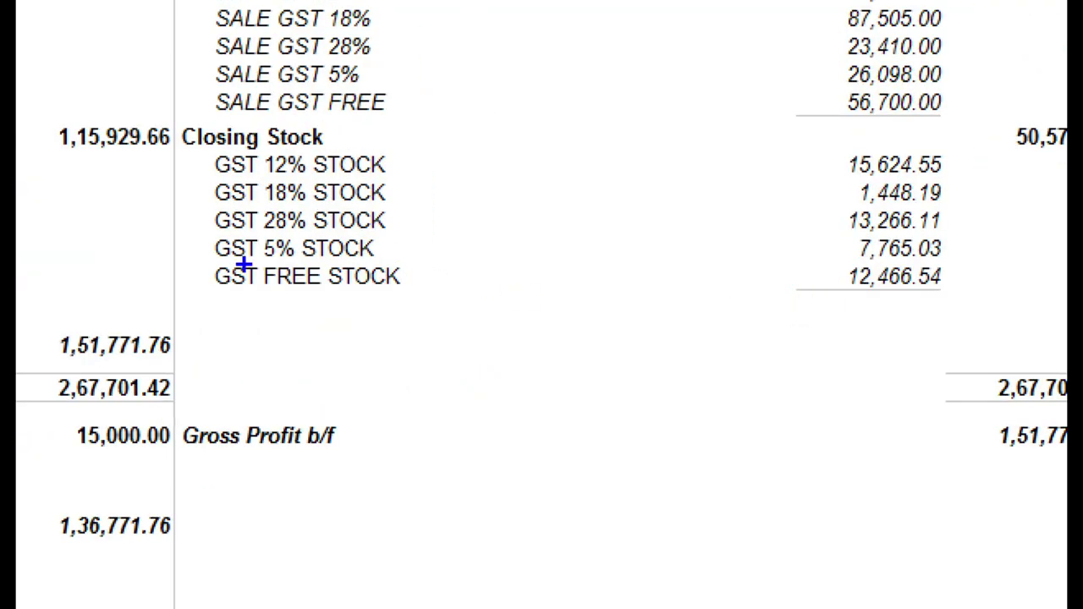
drag(193, 259, 480, 301)
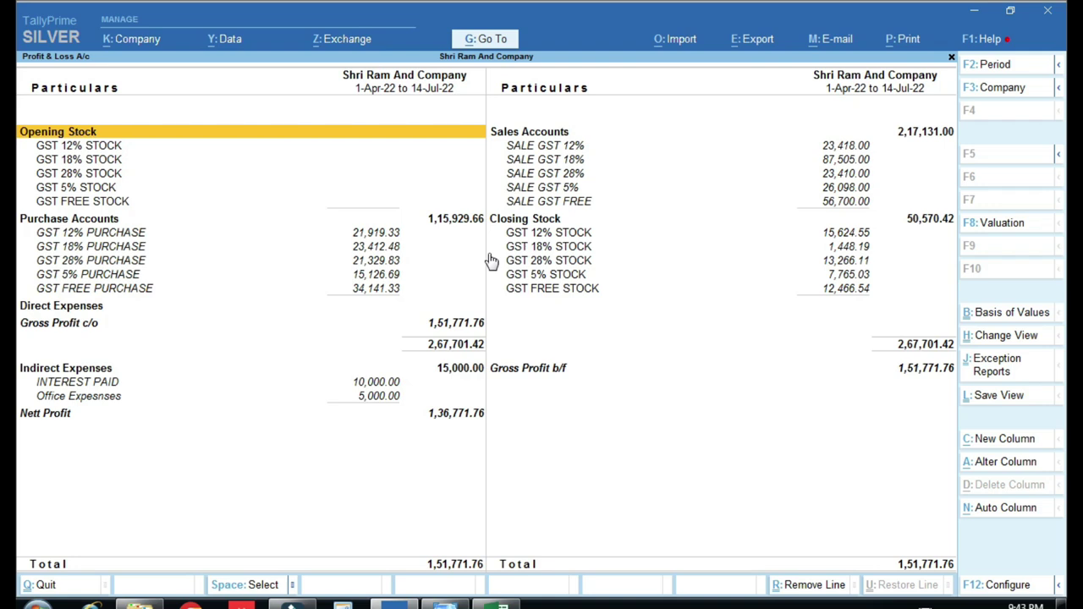
click(502, 606)
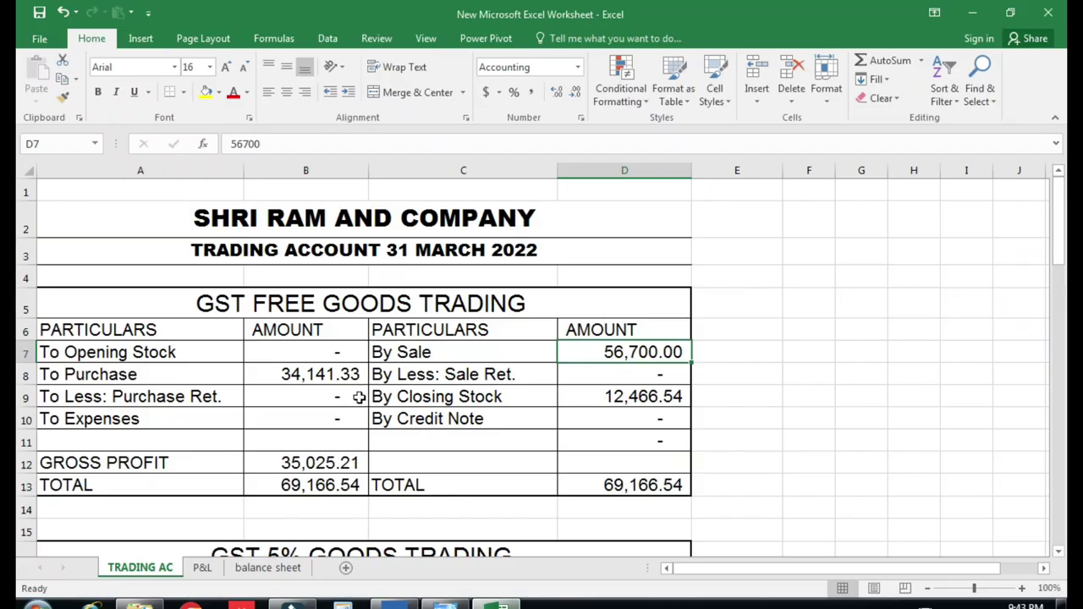
scroll(356, 481, down, 2)
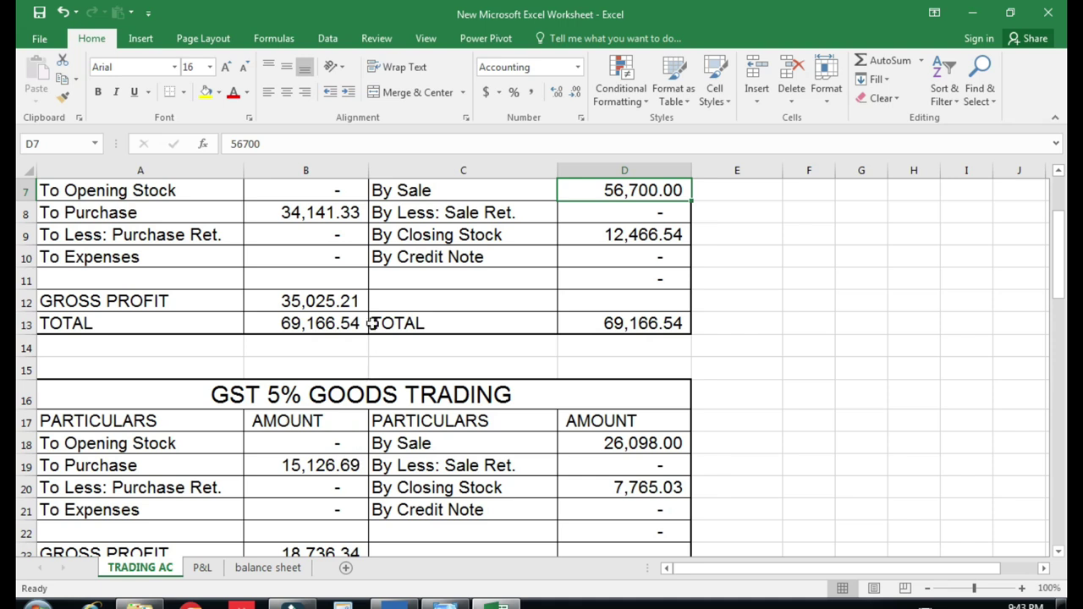
scroll(373, 323, up, 1)
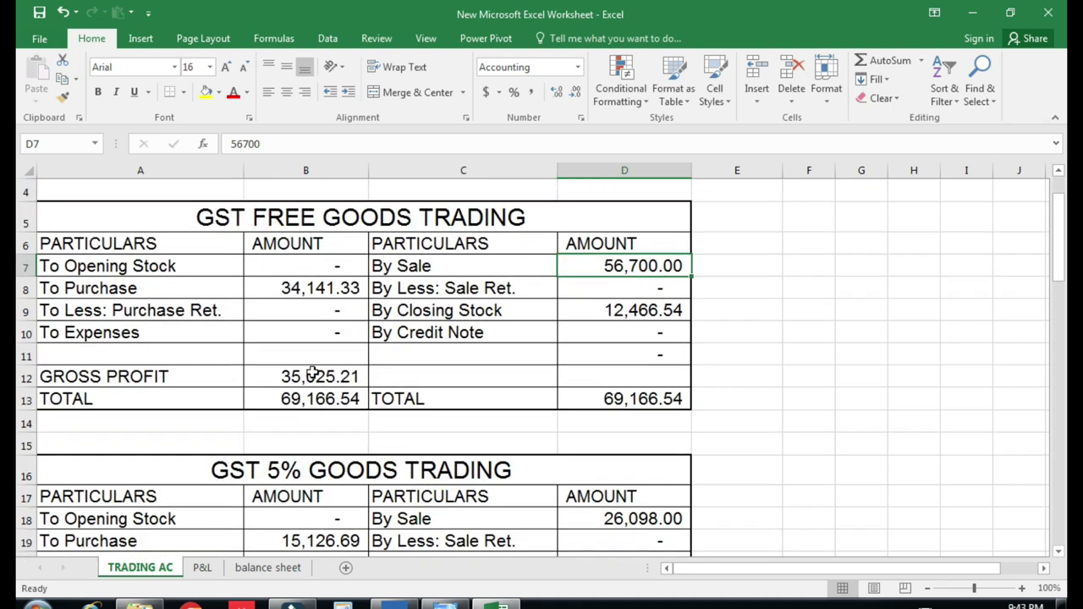
click(313, 375)
click(626, 268)
drag(626, 268, 623, 398)
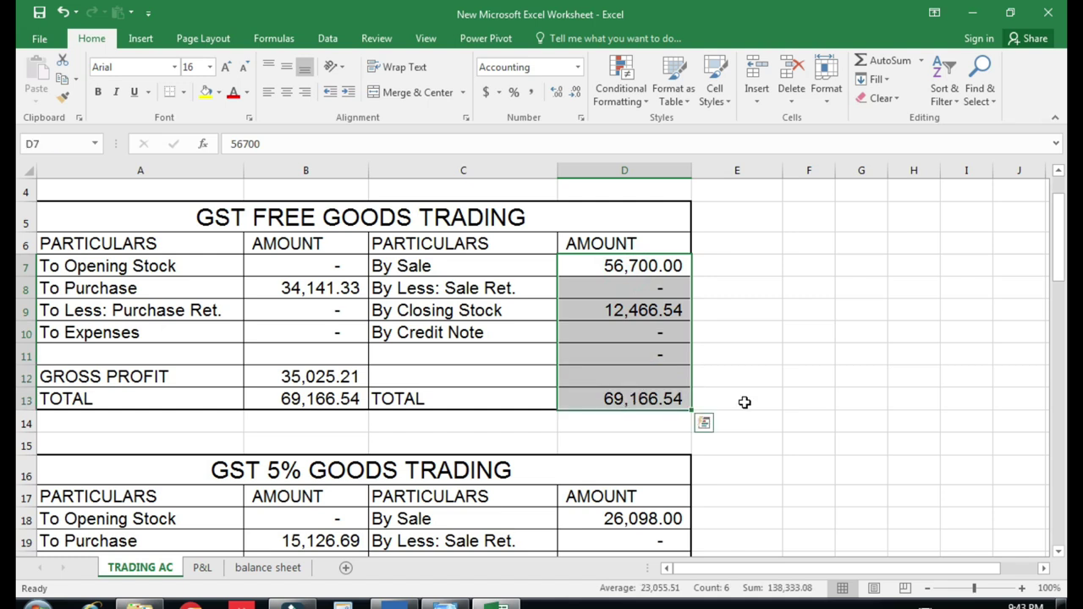
click(319, 287)
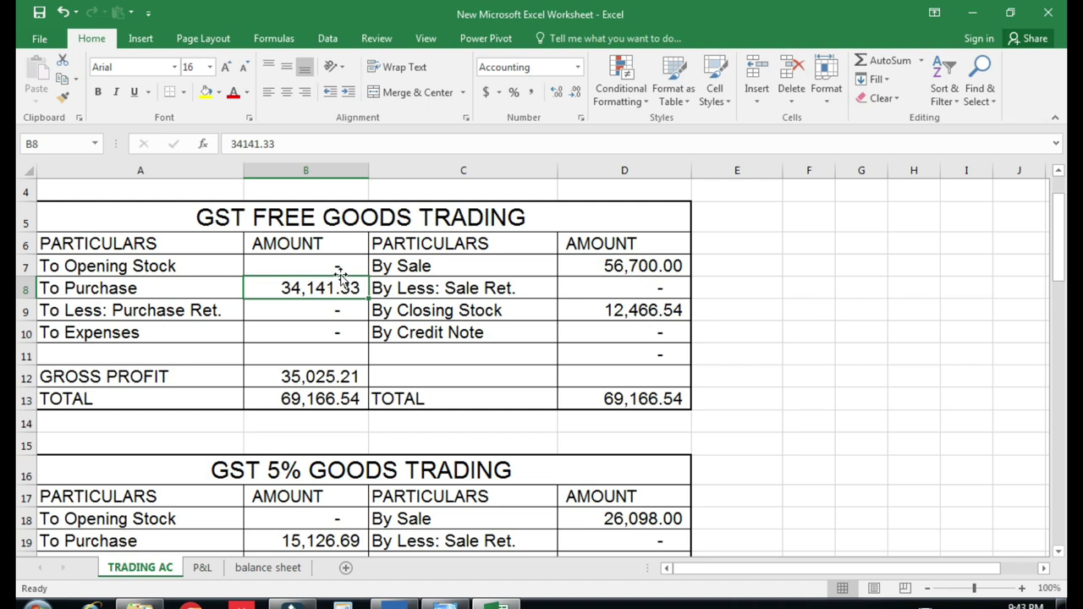
click(332, 377)
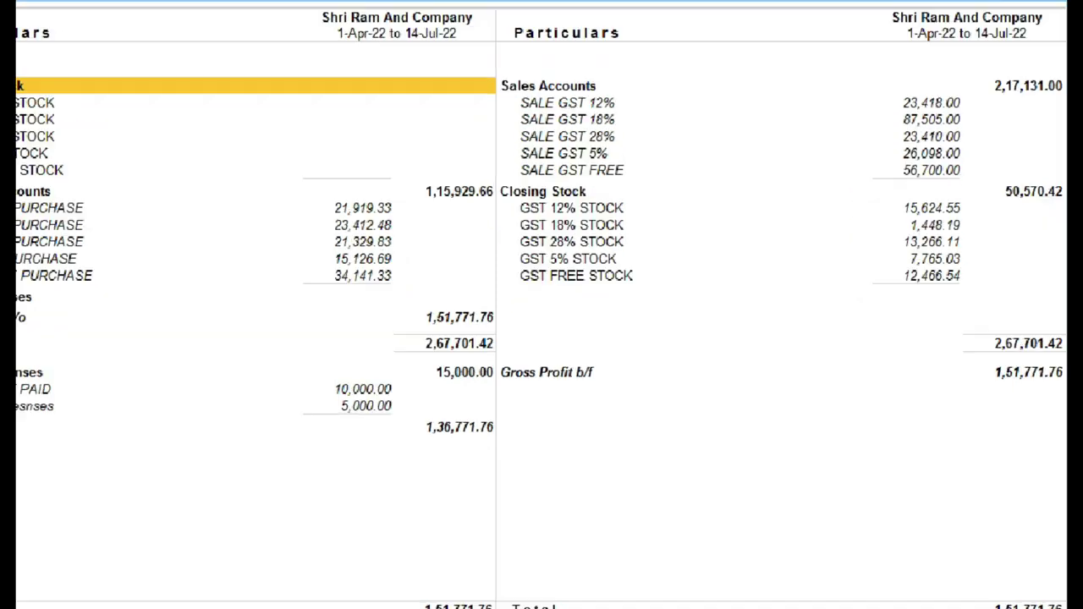
- Zoom in on TallyPrime's Gross Profit c/o figure of 1,51,771.76
mouse_move(397, 256)
mouse_down()
mouse_move(405, 308)
mouse_move(554, 326)
mouse_up()
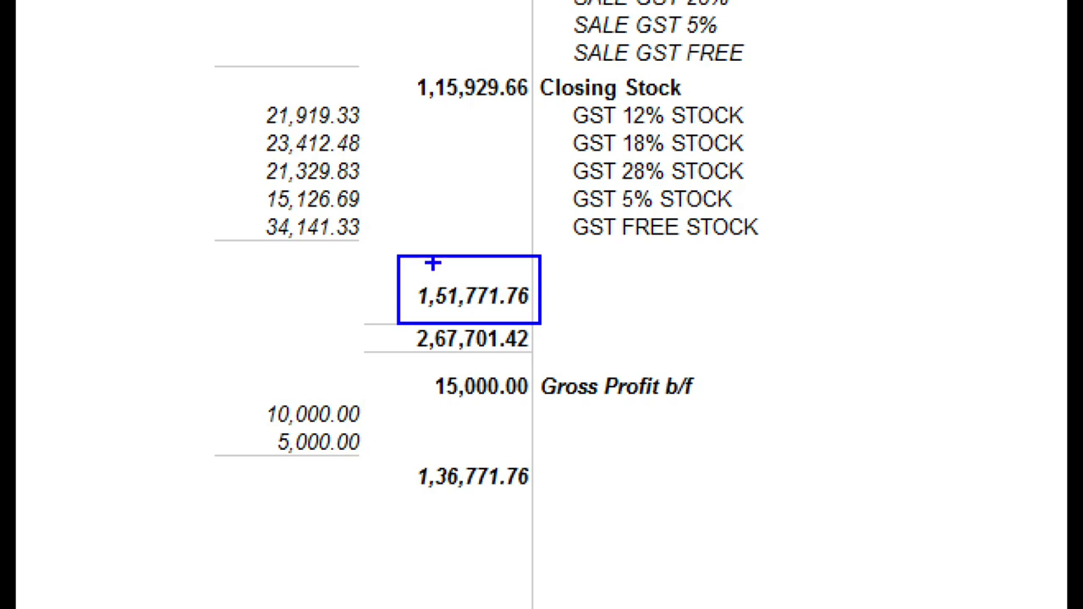
- Check Excel's GST 5% purchase amount in B19, then return to TallyPrime's report
click(502, 606)
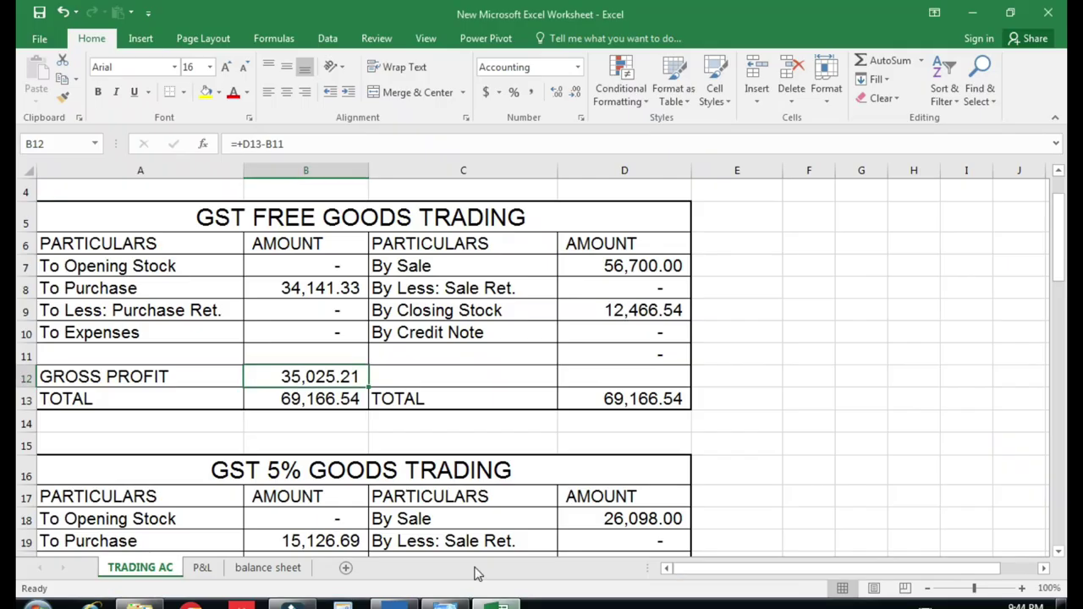
click(290, 426)
scroll(291, 423, down, 2)
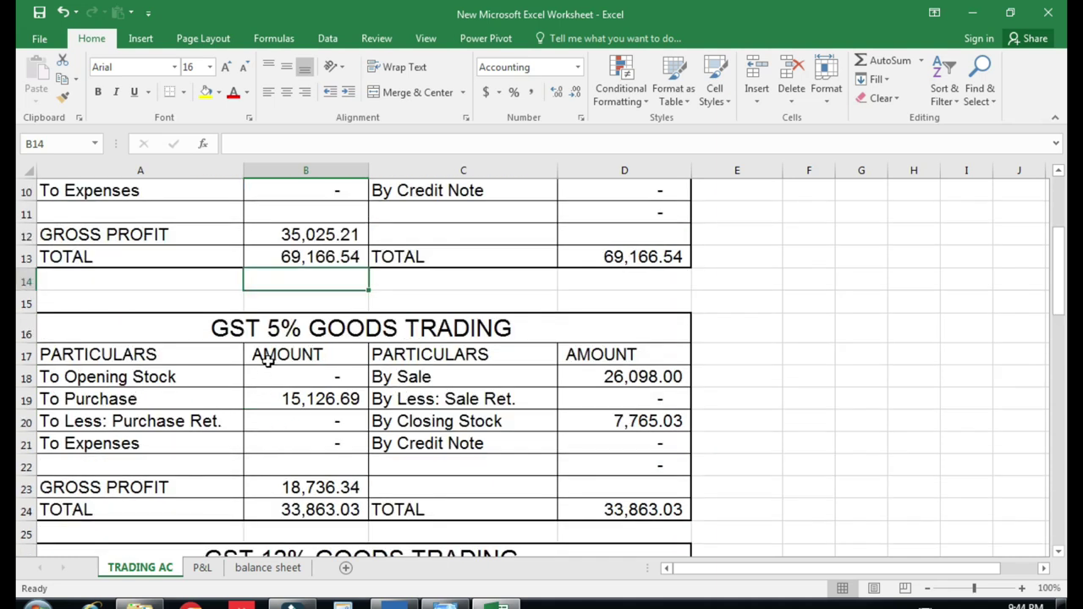
scroll(265, 355, up, 1)
scroll(268, 356, down, 2)
scroll(269, 356, down, 1)
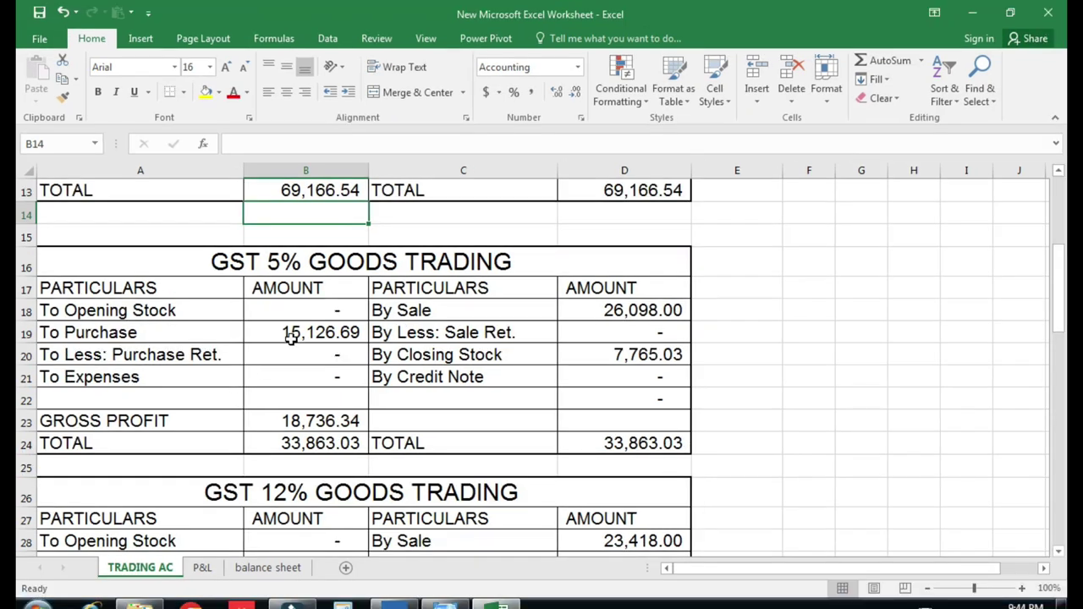
click(290, 332)
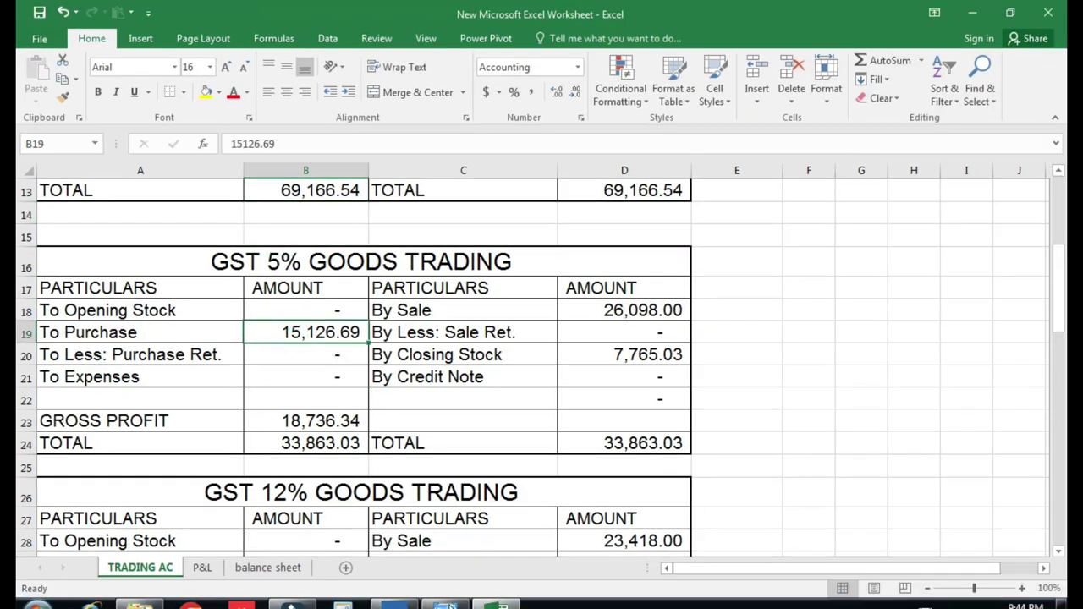
click(394, 602)
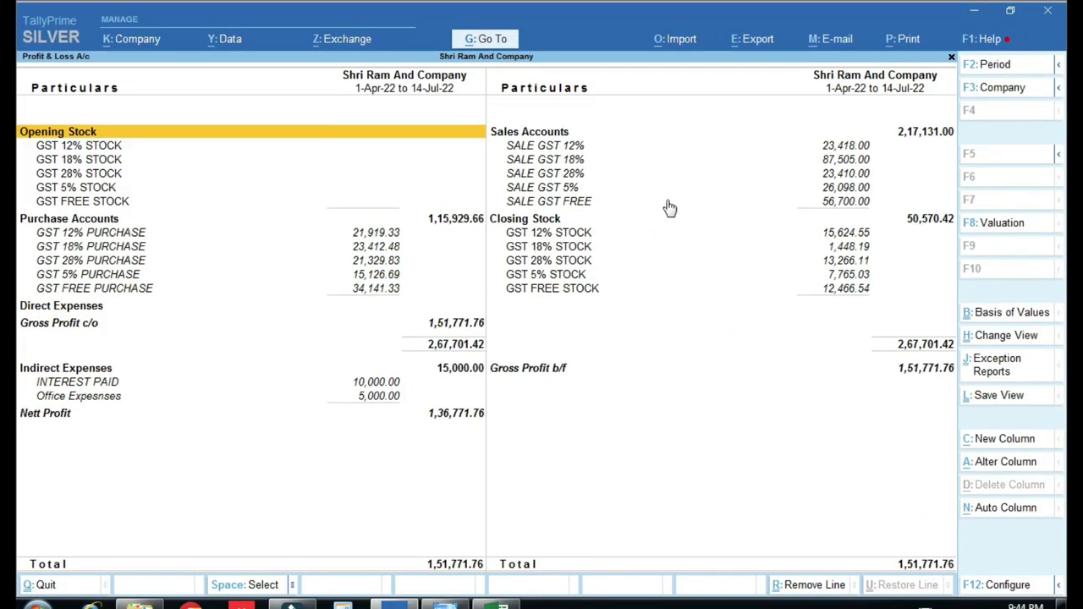
- Match TallyPrime's SALE GST 18% and GST 5% STOCK 7,765.03 against Excel's trading tables
click(825, 161)
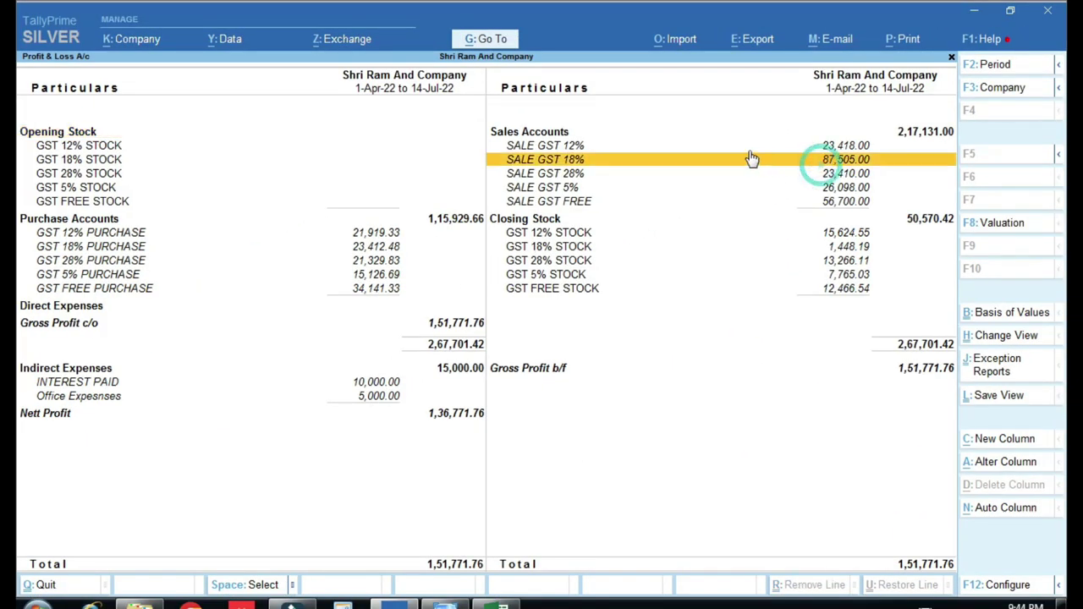
click(827, 278)
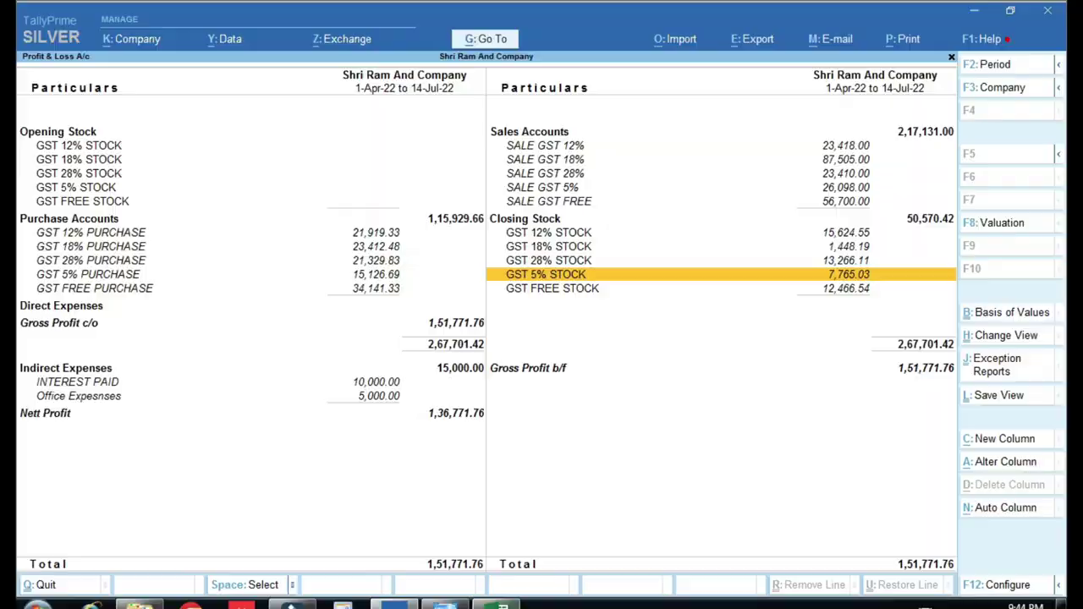
key(alt+Tab)
click(377, 416)
- Centre the CONSOLIDATED TRADING headers in A59:D59
scroll(331, 309, down, 2)
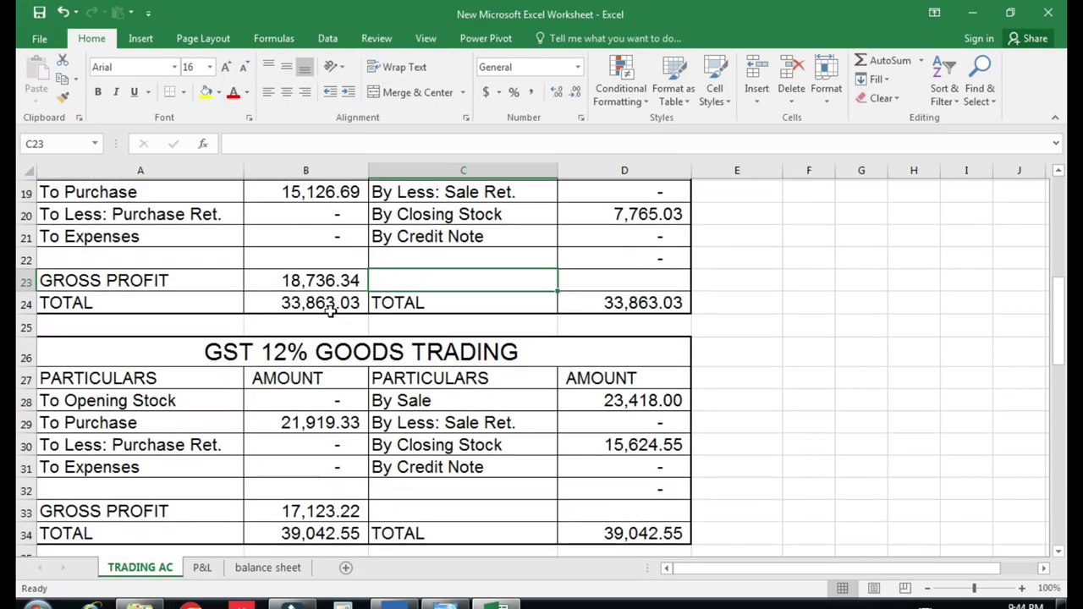
scroll(330, 311, down, 2)
scroll(330, 311, down, 2)
scroll(331, 311, down, 3)
scroll(331, 310, down, 2)
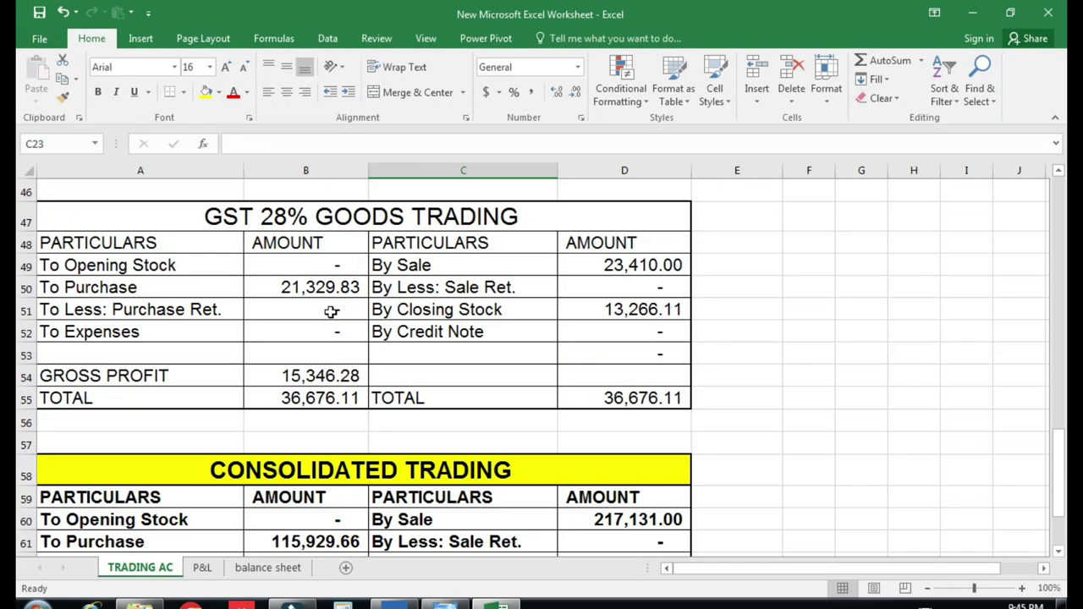
scroll(330, 312, down, 1)
scroll(331, 312, down, 1)
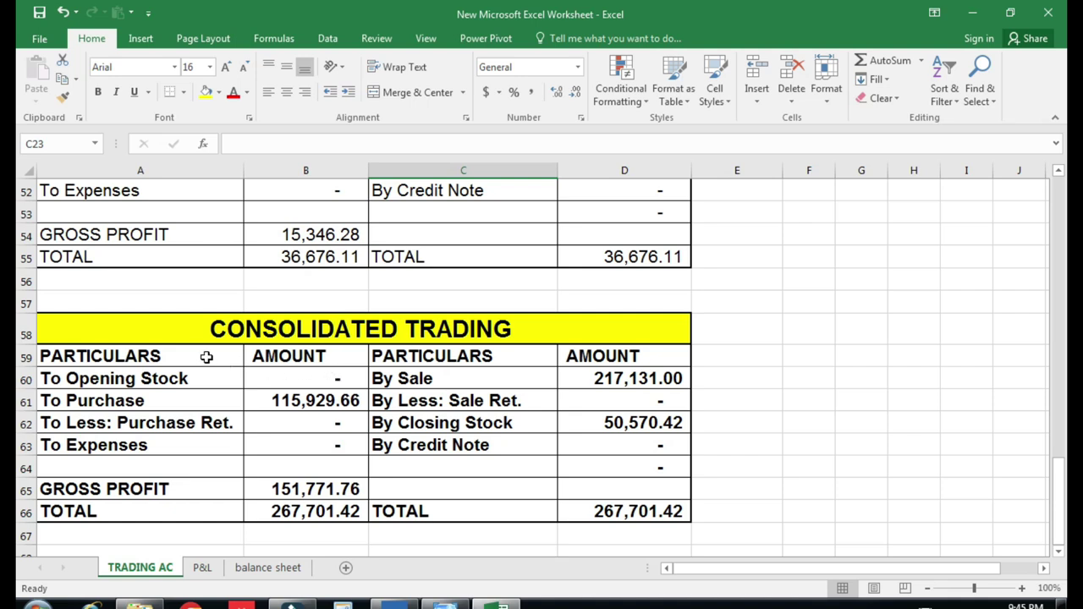
drag(188, 356, 643, 355)
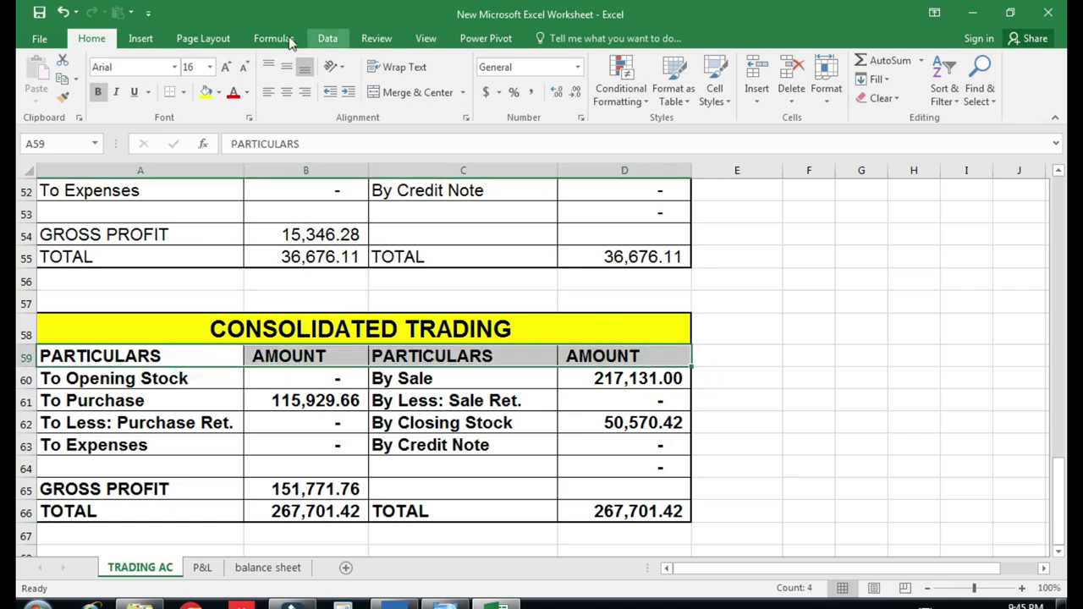
click(286, 92)
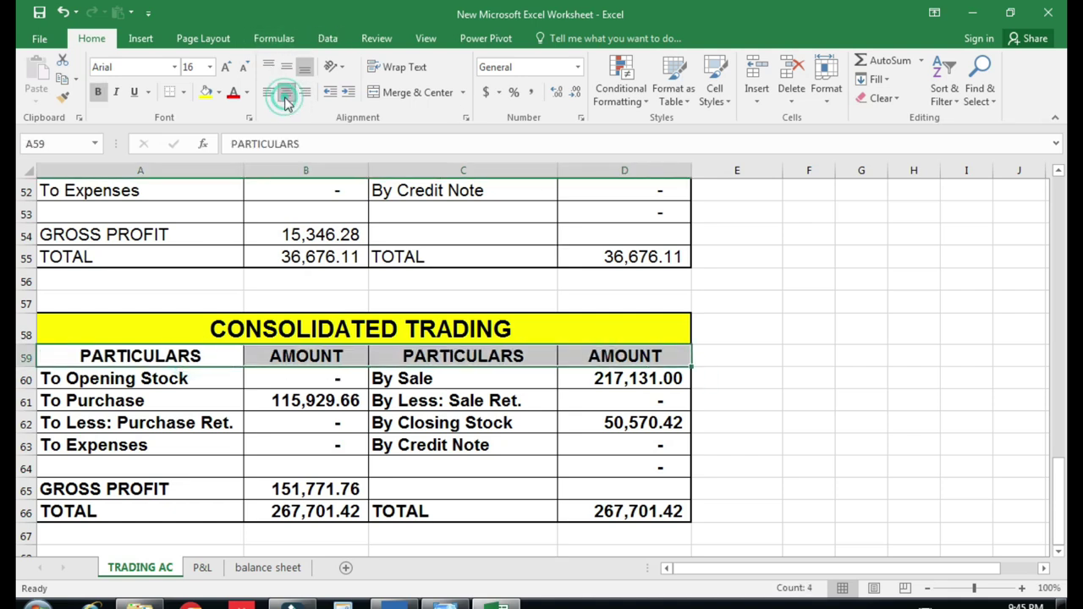
click(307, 433)
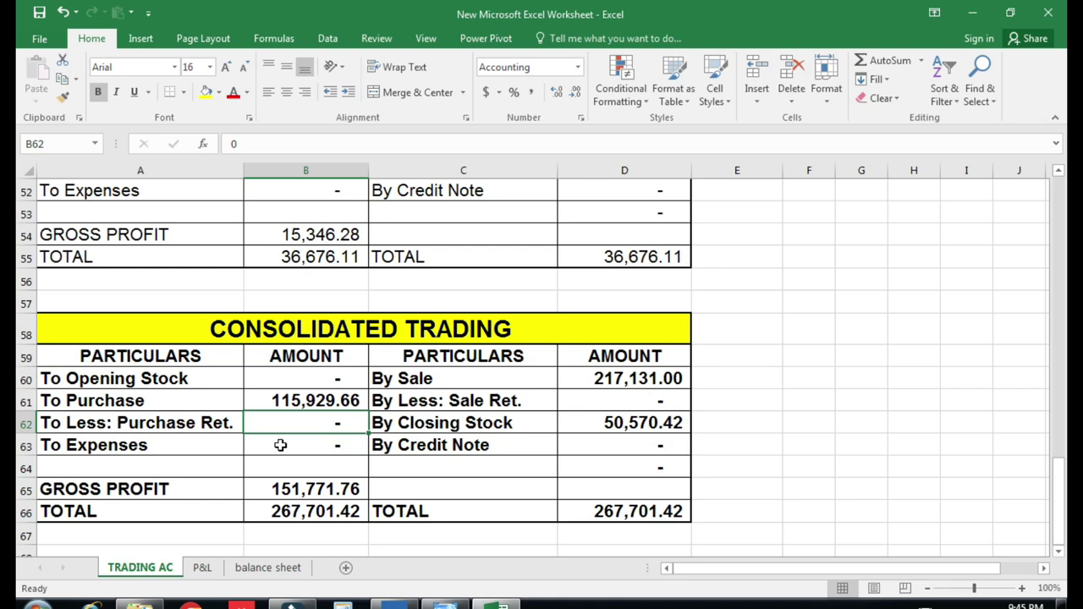
- Review the GST 28% purchase, sale return and closing stock amounts in the trading table
scroll(362, 285, up, 3)
scroll(365, 280, up, 3)
scroll(365, 296, down, 4)
scroll(339, 372, down, 1)
scroll(279, 406, down, 2)
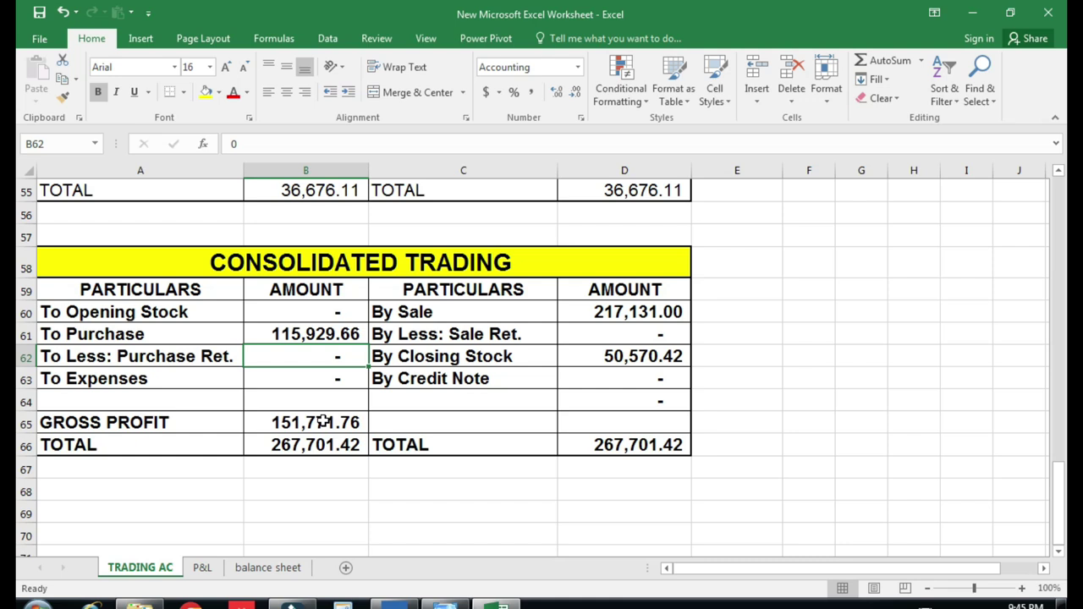
scroll(423, 347, up, 3)
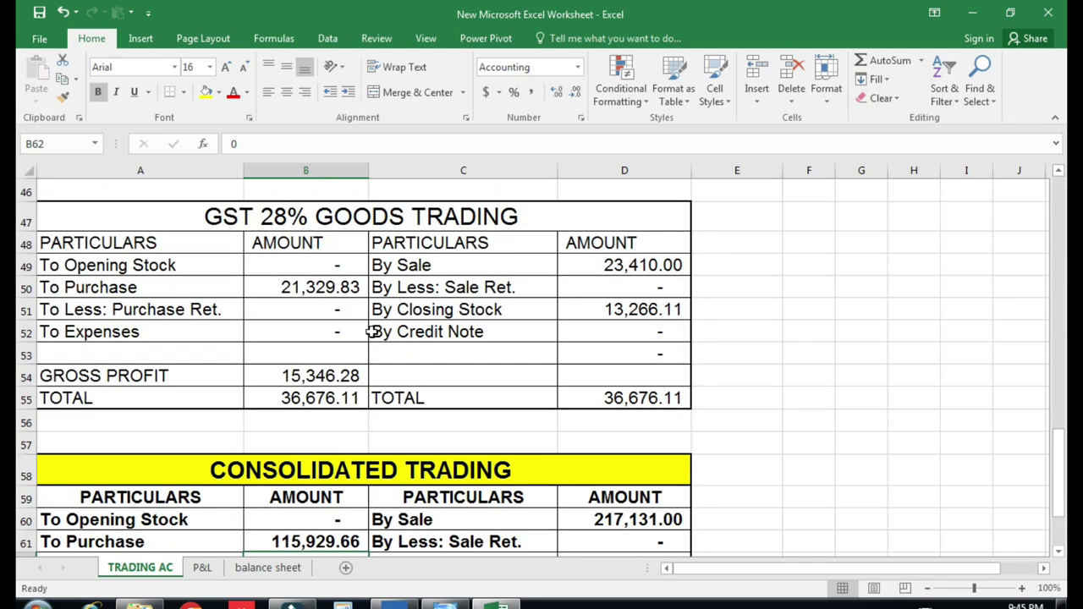
click(326, 292)
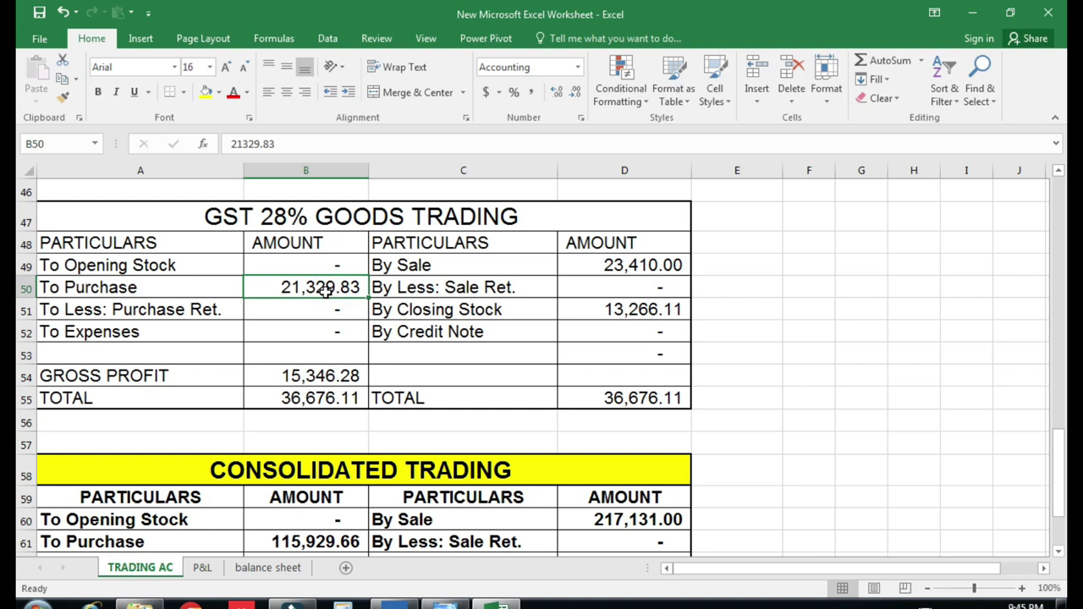
click(598, 282)
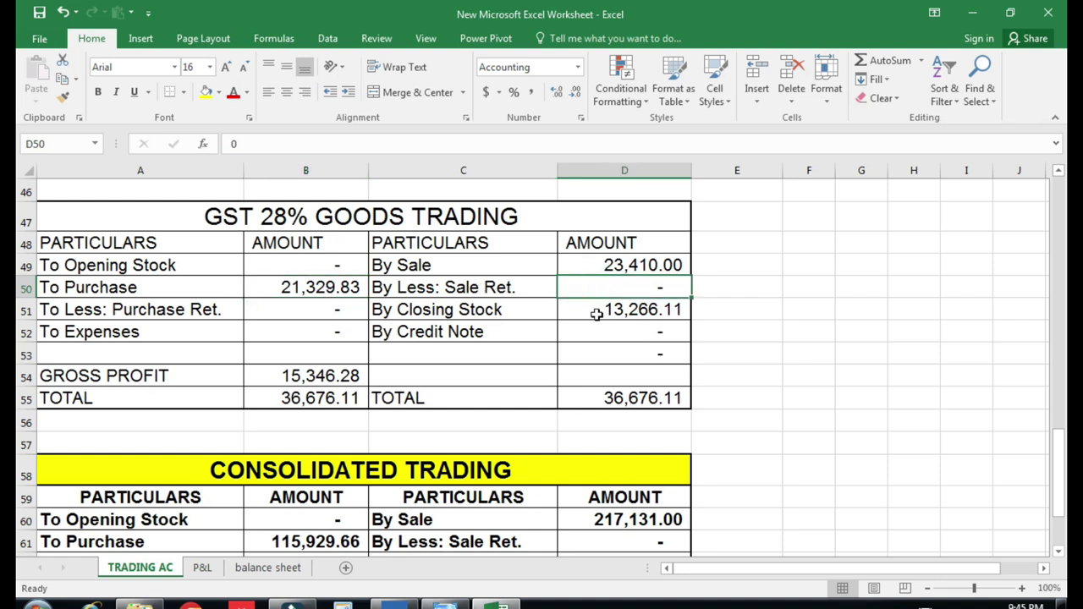
click(596, 314)
- Inspect the consolidated gross profit formula in B65, then bring up TallyPrime's Profit & Loss report
scroll(593, 321, down, 3)
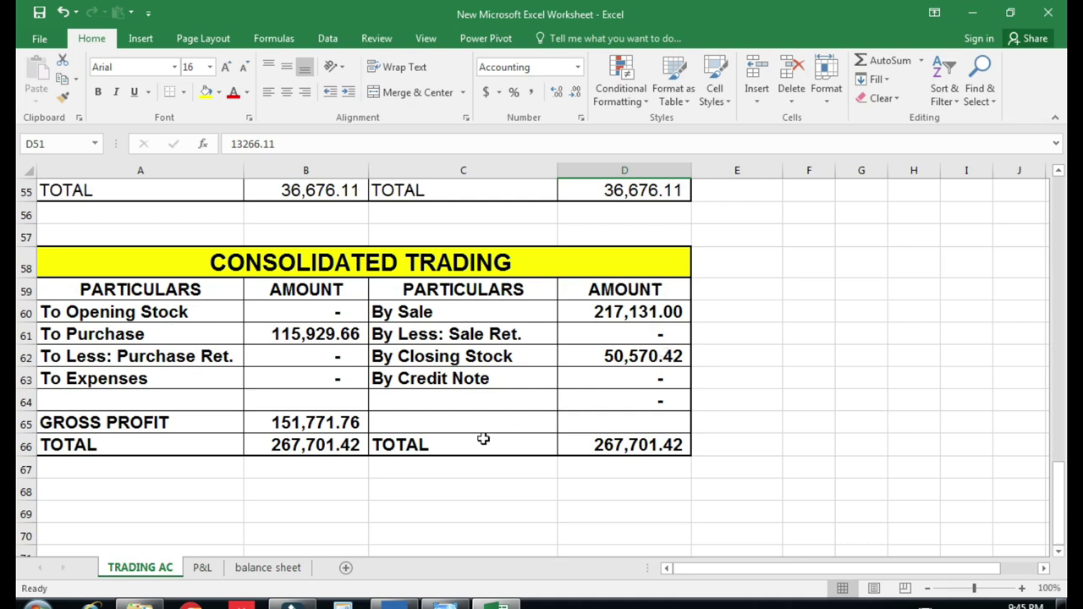
click(309, 421)
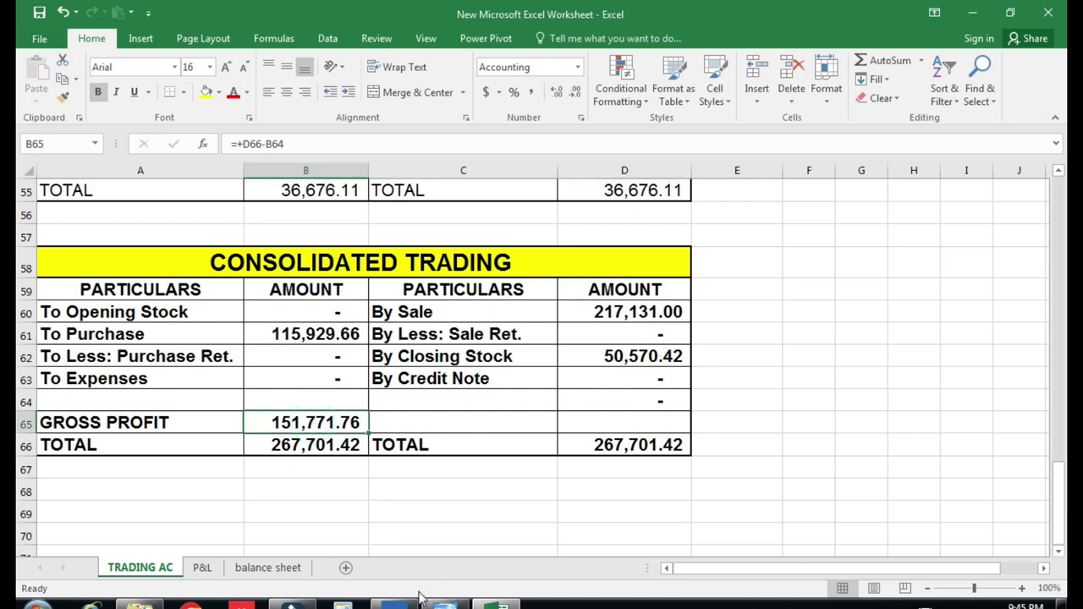
click(421, 600)
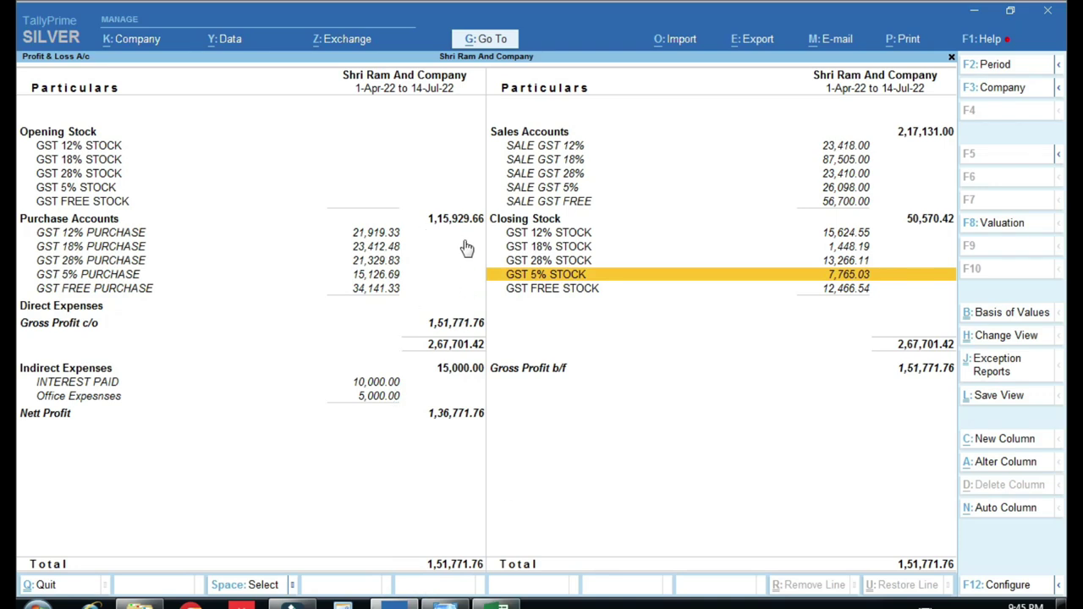
- Return to Excel and select the GST 28% purchase amount 21,329.83 in B50
key(alt+Tab)
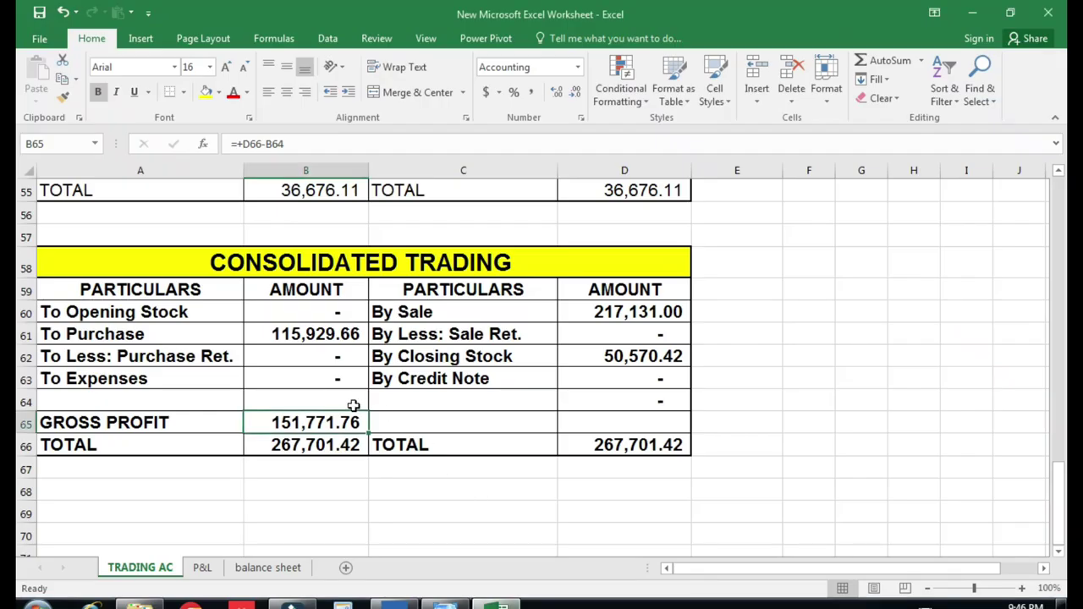
scroll(381, 440, up, 2)
scroll(380, 440, up, 1)
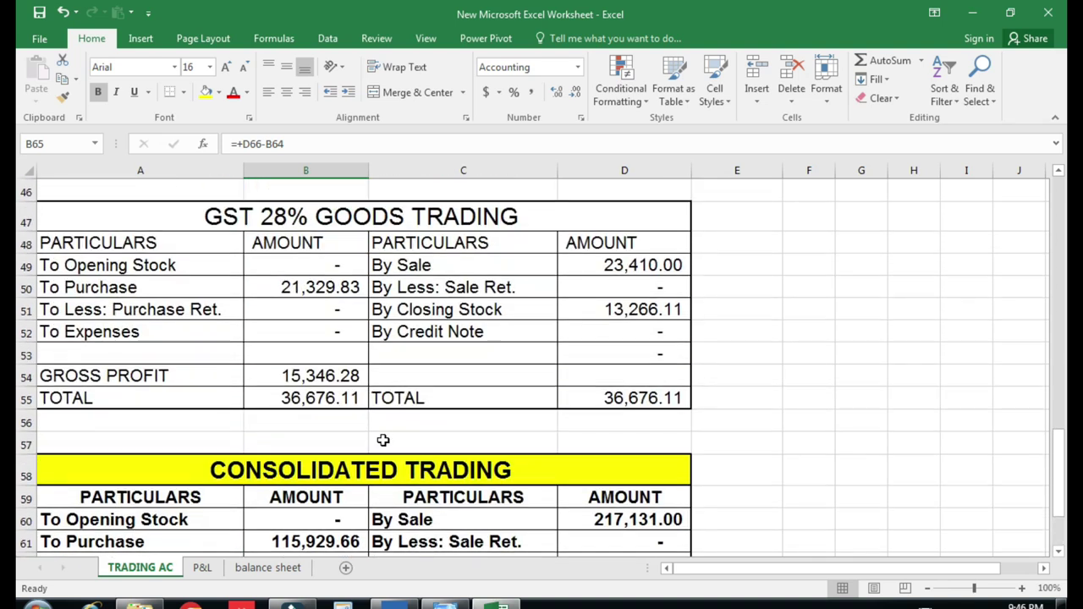
scroll(380, 436, up, 1)
click(322, 356)
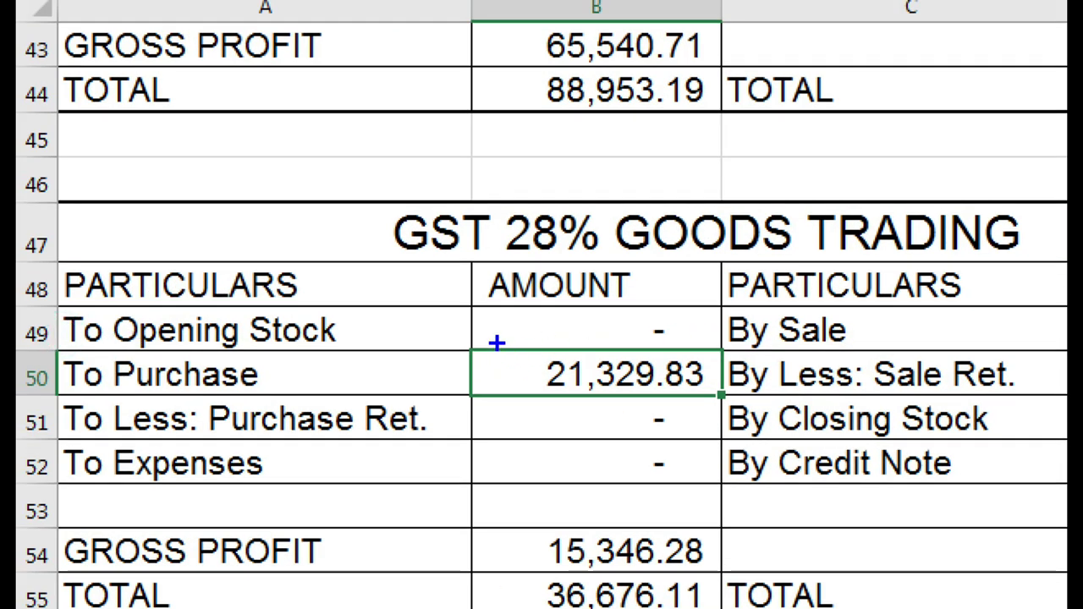
mouse_move(495, 343)
mouse_down()
mouse_move(680, 411)
mouse_move(725, 413)
mouse_up()
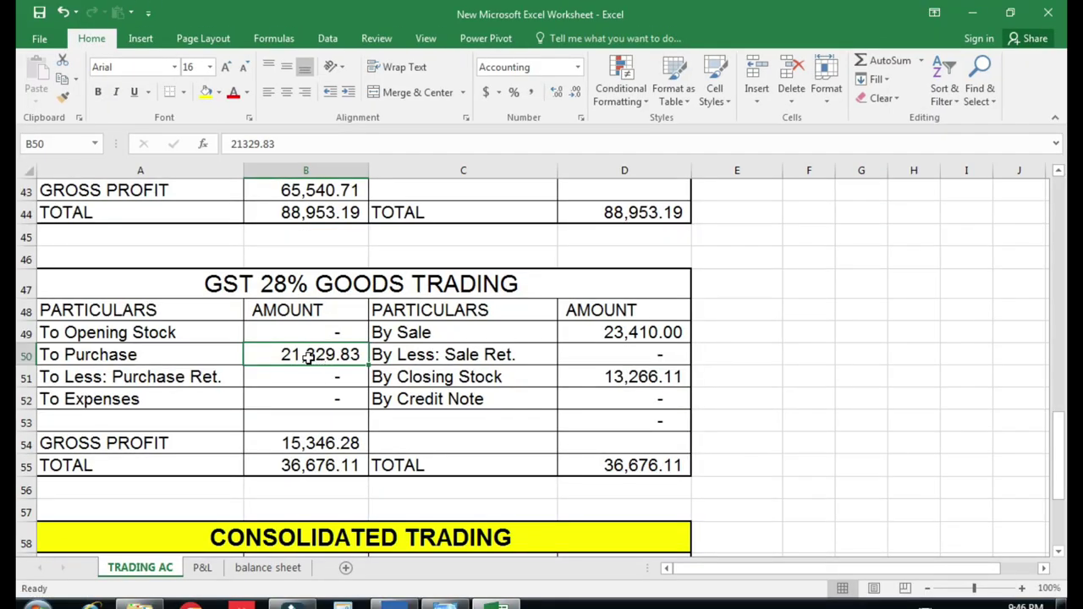
- Change the GST 28% purchase in B50 from 21,329.83 to 21,392.83
double_click(328, 362)
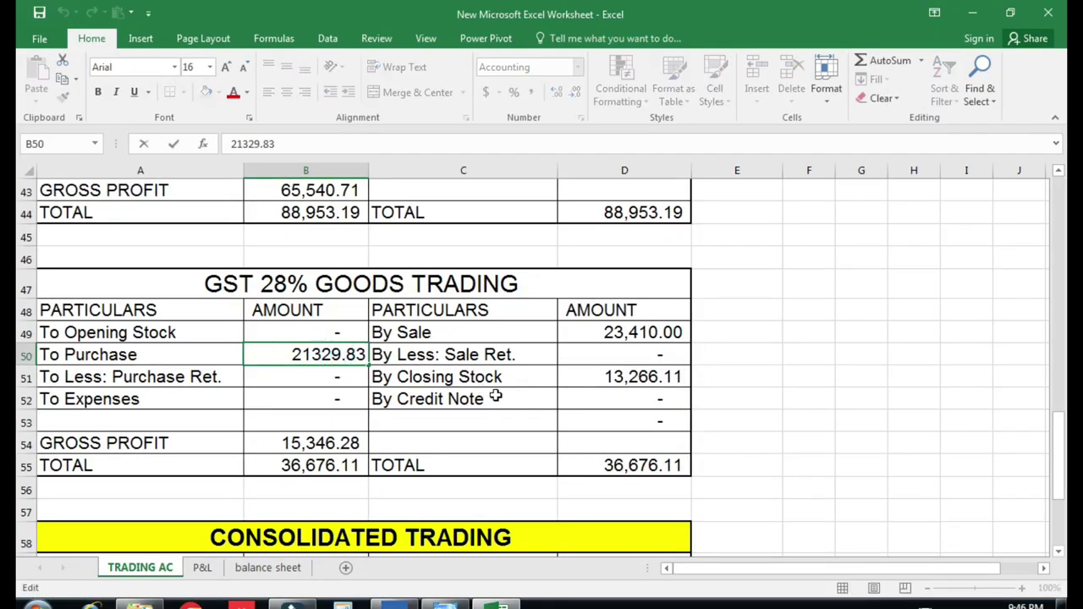
key(BackSpace)
key(BackSpace)
text(92)
key(Return)
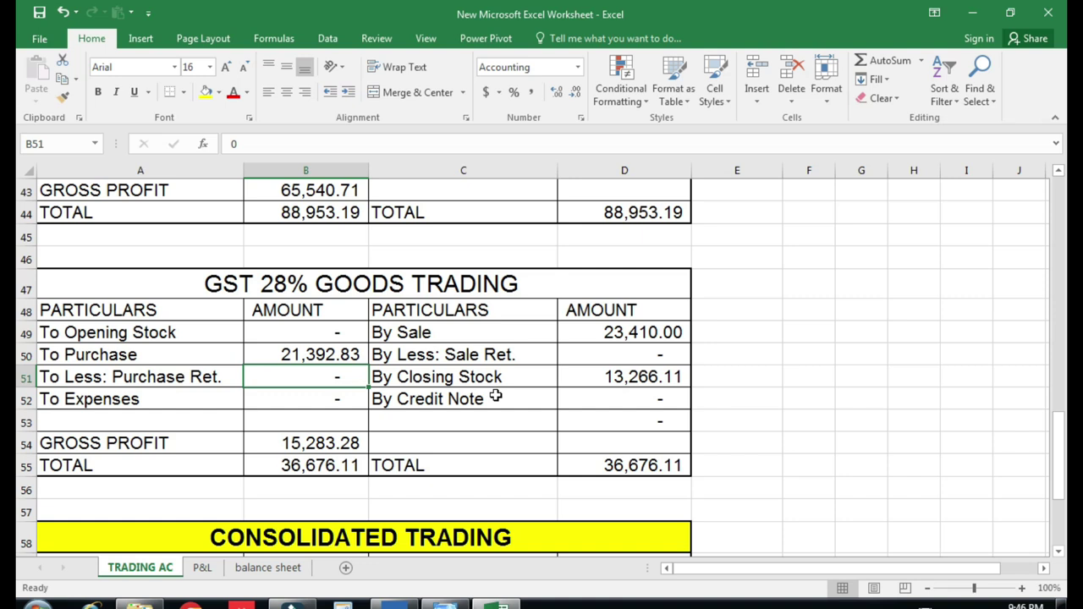
scroll(489, 394, down, 1)
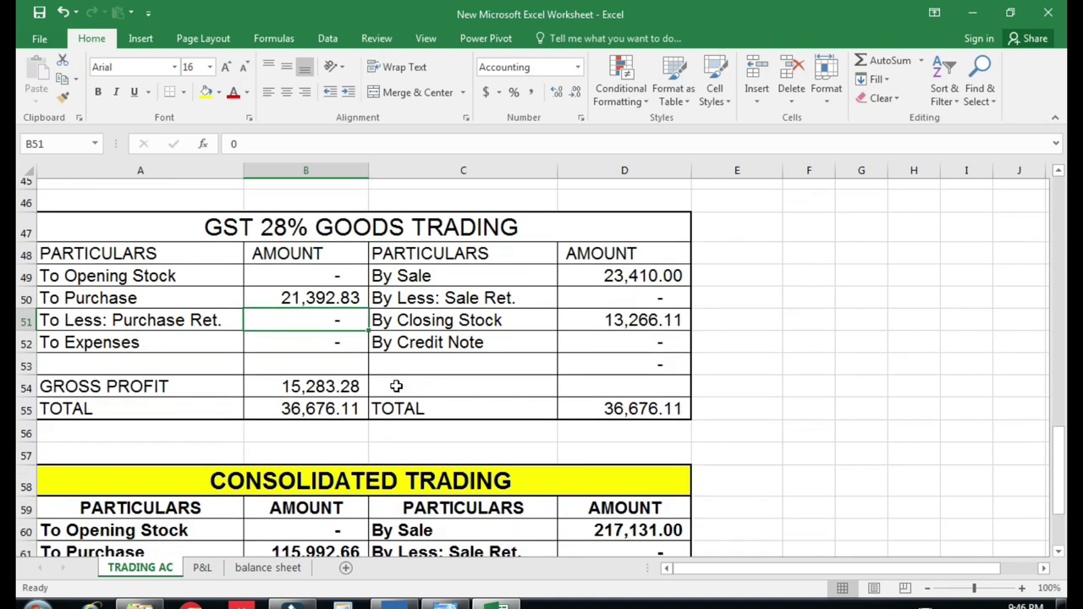
scroll(394, 386, down, 2)
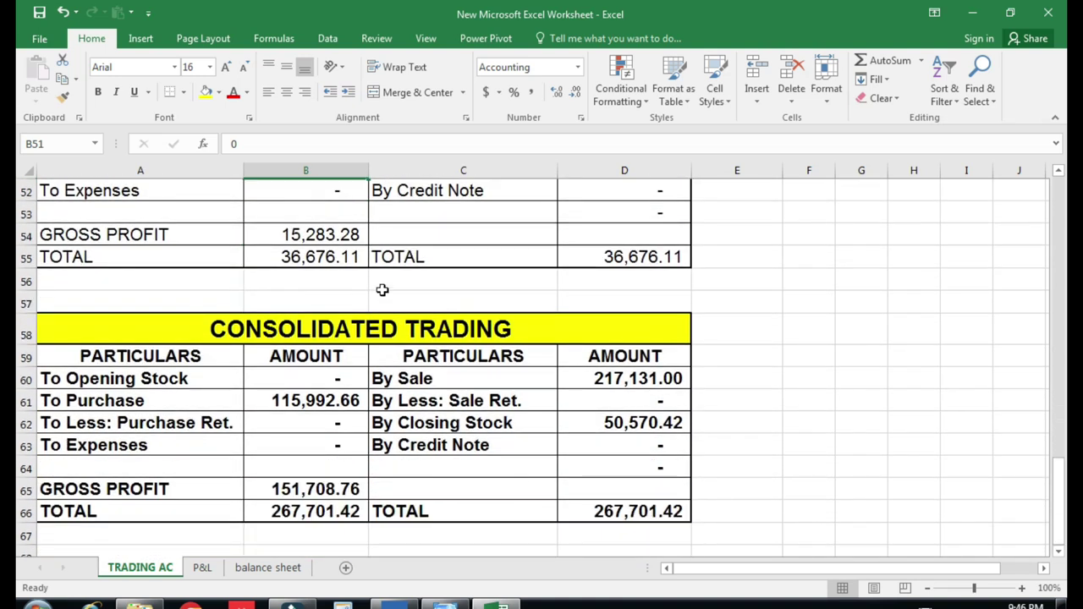
scroll(389, 347, down, 1)
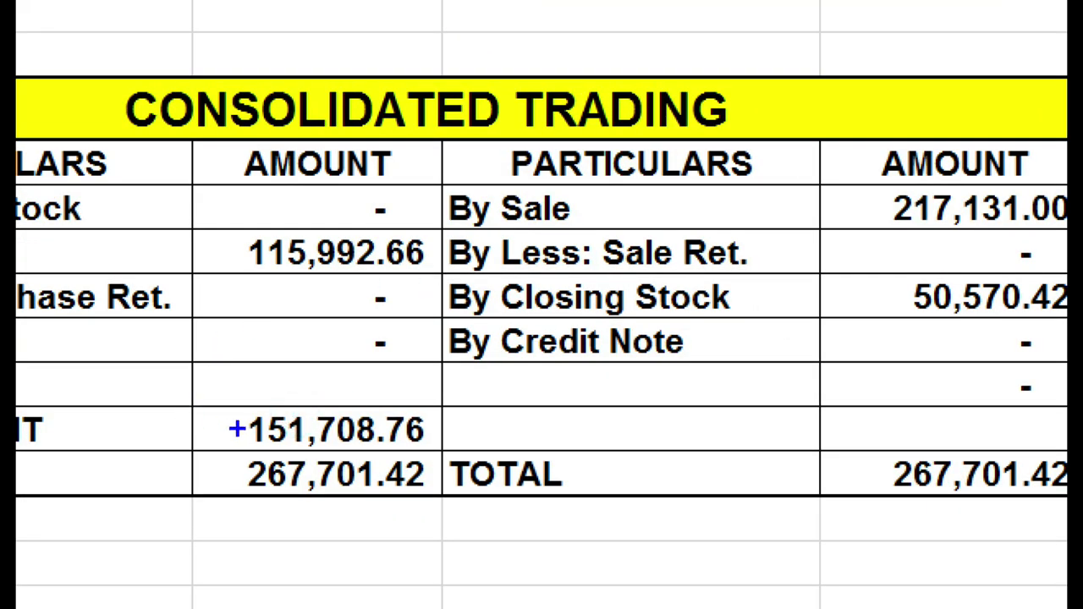
- Reopen TallyPrime's Profit & Loss A/c in Alt+F5 detailed view showing each GST ledger
click(247, 414)
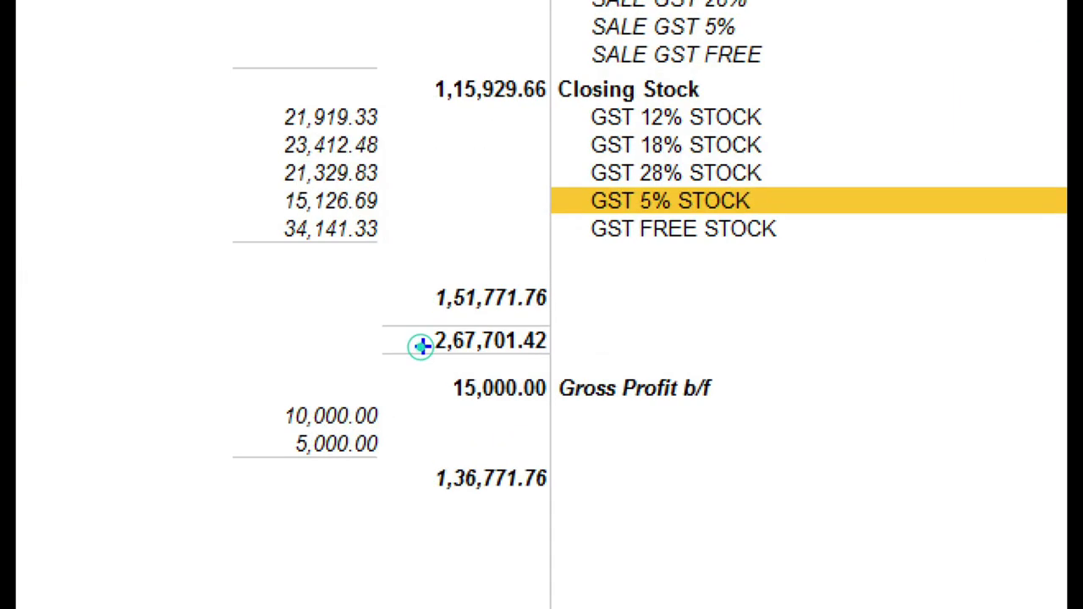
mouse_move(414, 271)
mouse_down()
mouse_move(542, 323)
mouse_move(558, 298)
mouse_up()
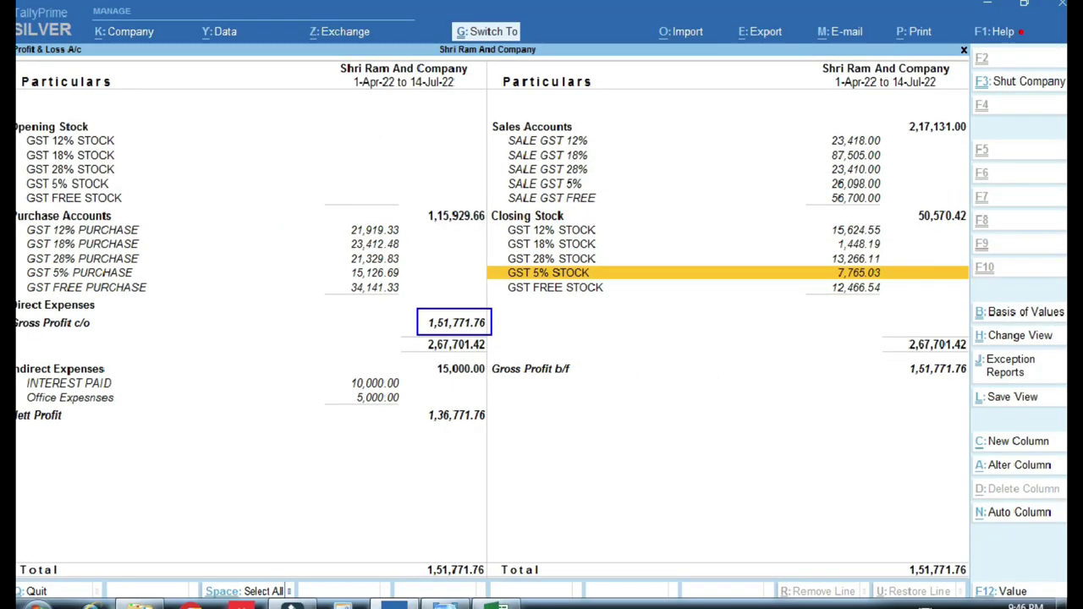
key(Escape)
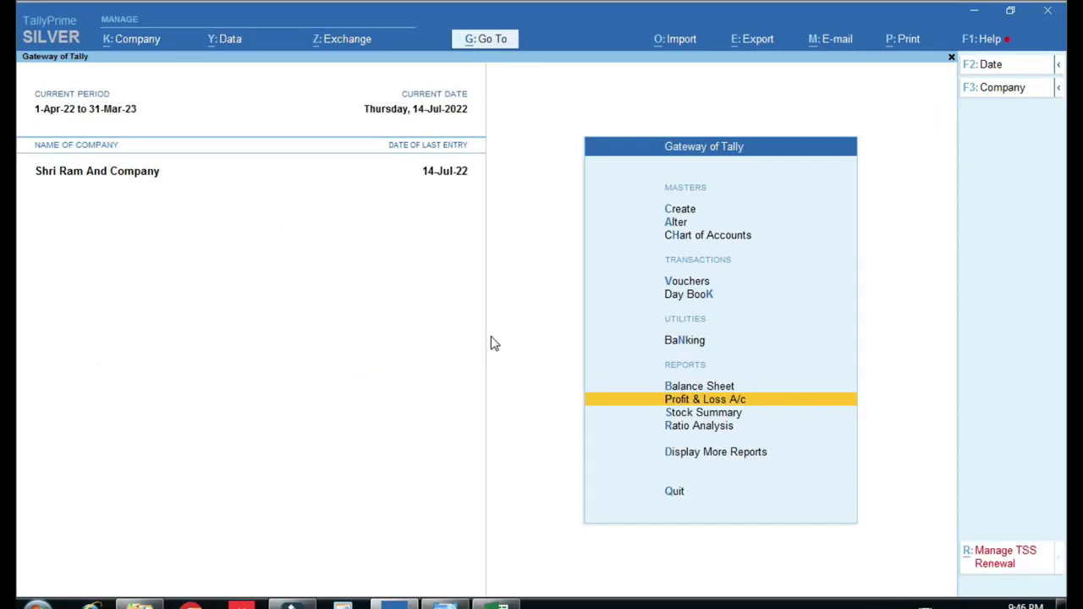
key(Return)
key(alt)
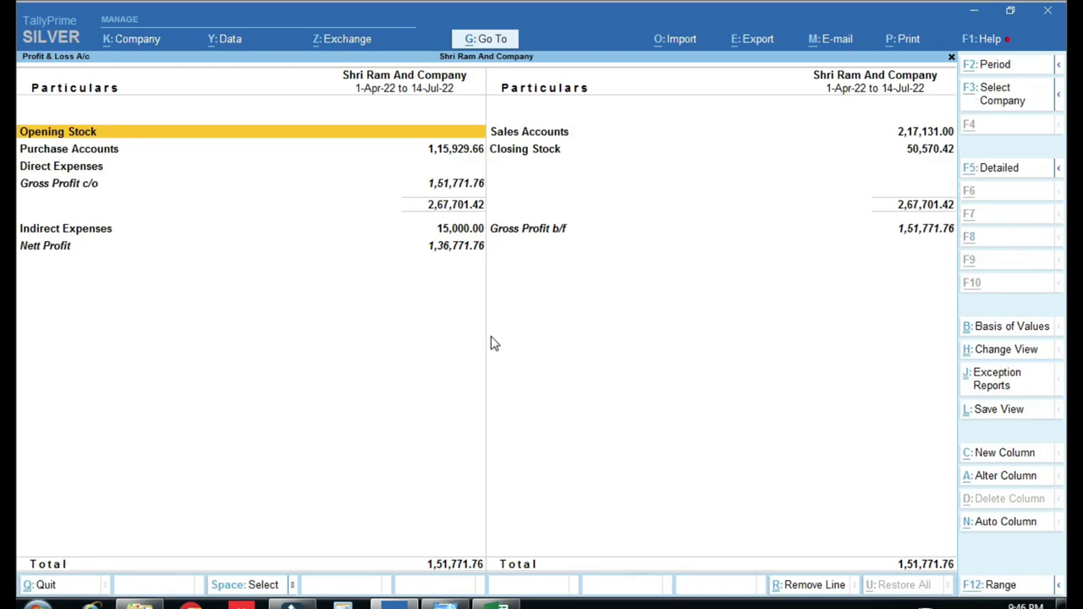
key(alt+F5)
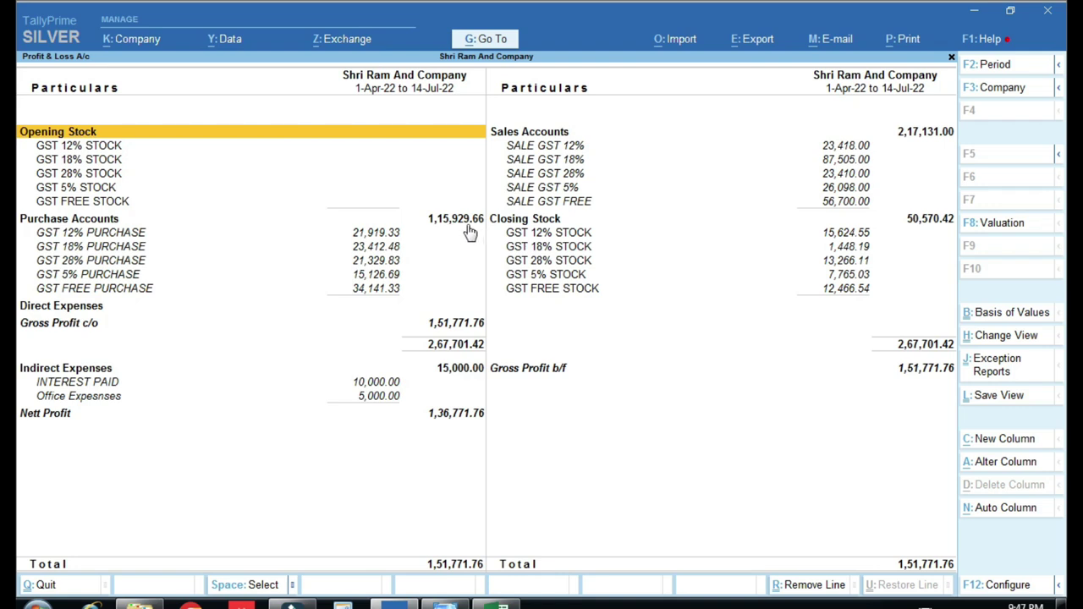
- Compare Excel's consolidated purchase and sales totals against TallyPrime's figures
key(alt+Tab)
click(277, 334)
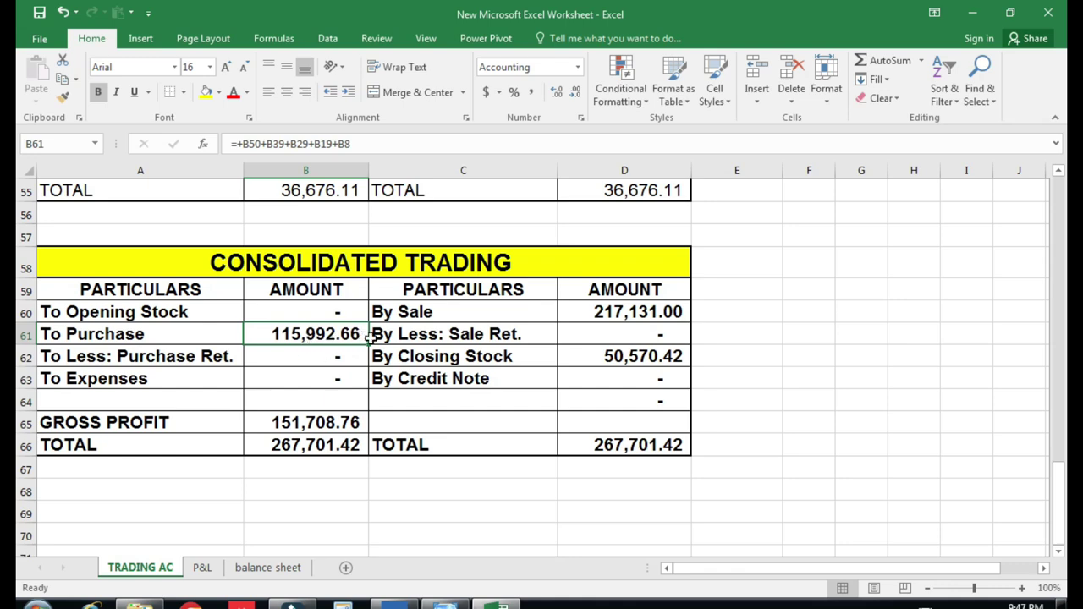
key(alt+Tab)
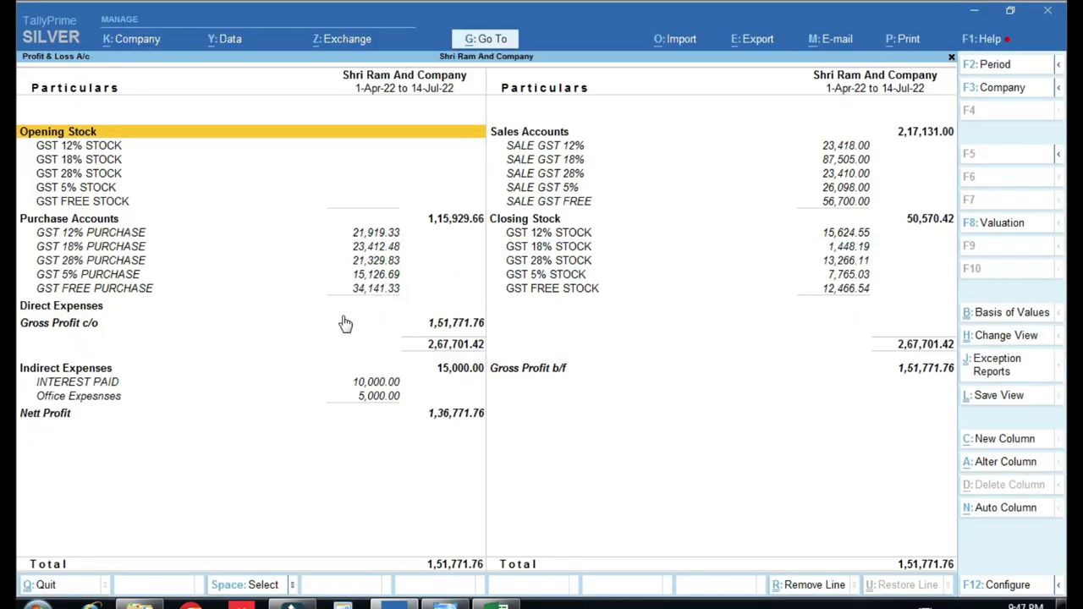
key(alt+Tab)
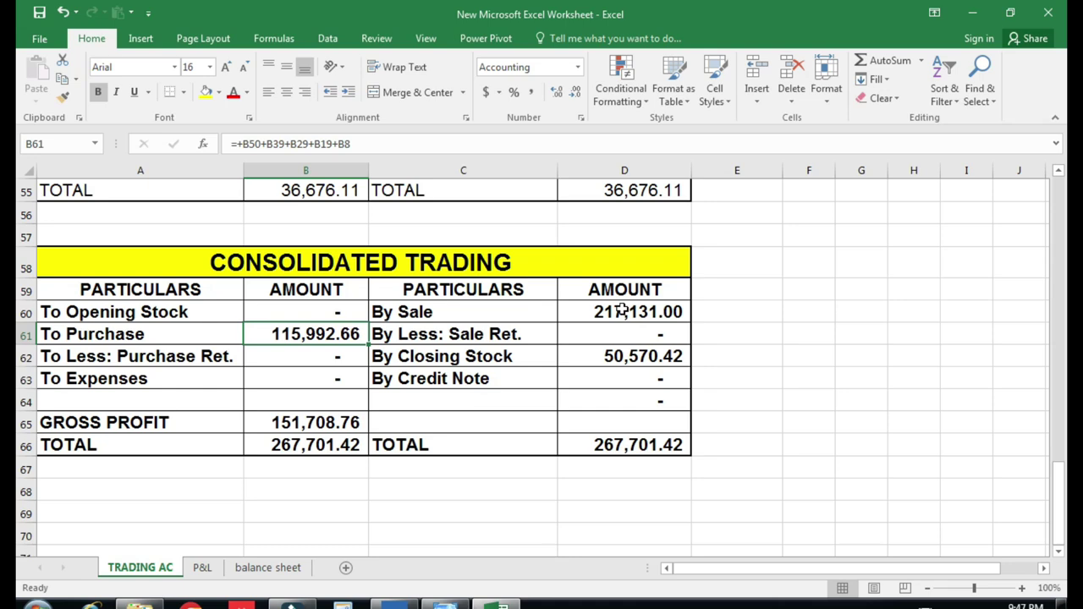
click(622, 313)
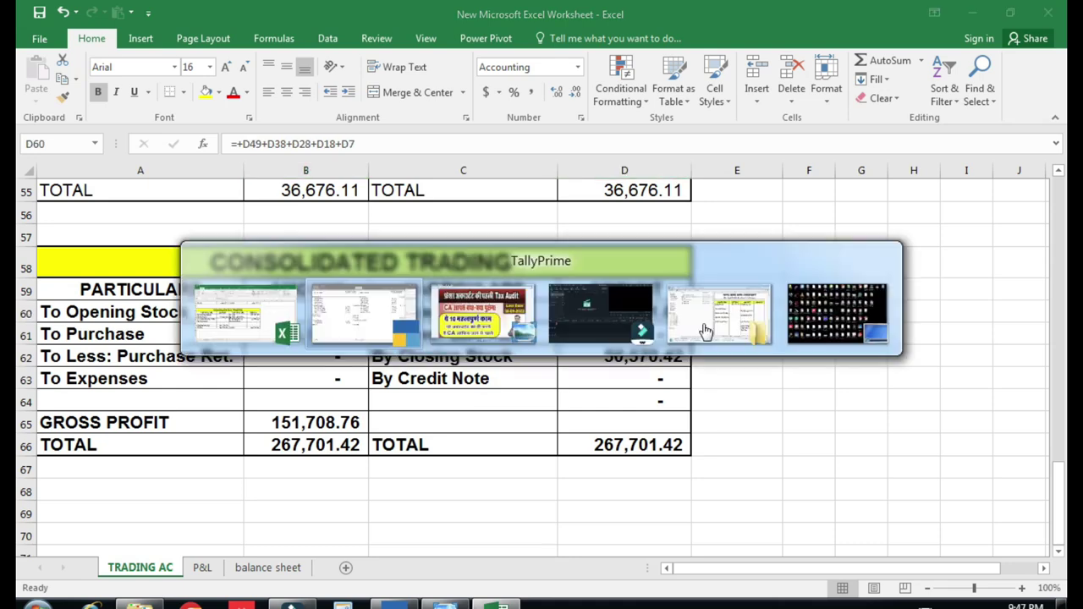
key(alt+Tab)
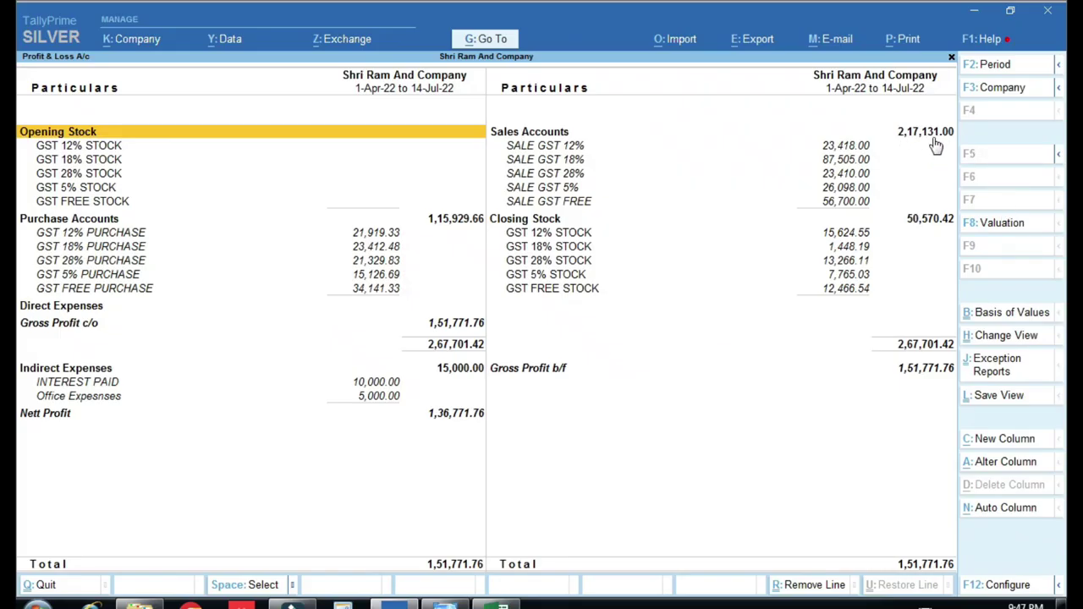
key(alt+Tab)
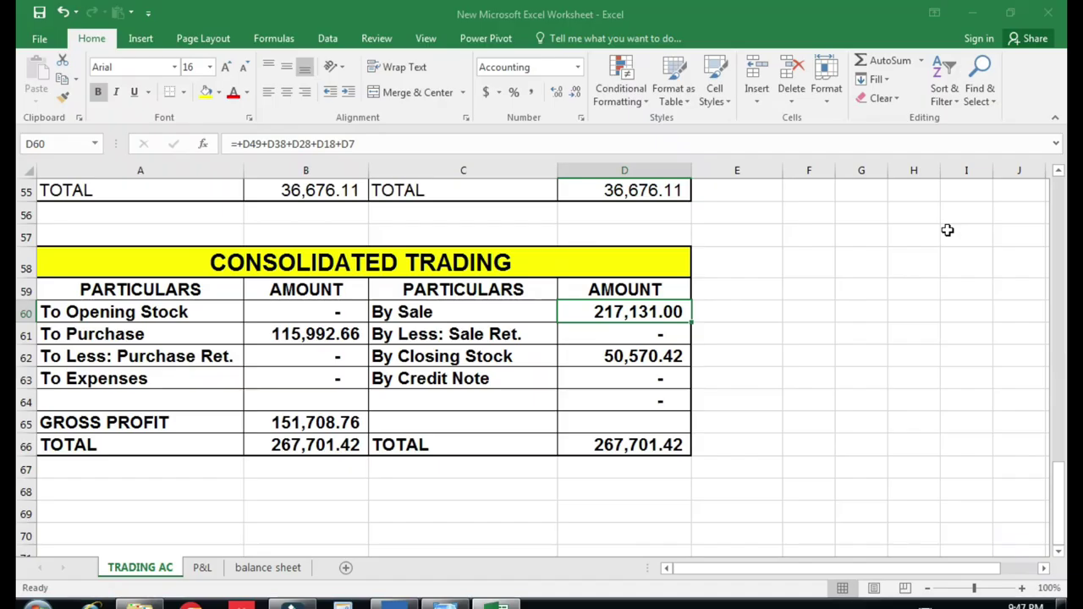
- Check the consolidated closing stock cells and D60's sale sum formula totalling 217,131.00
click(637, 356)
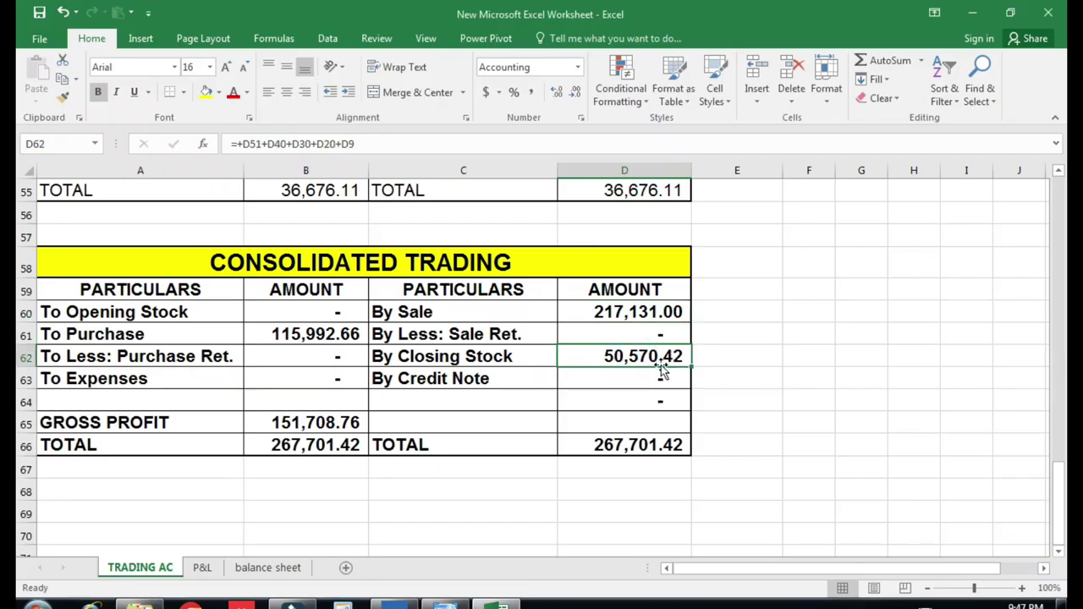
click(726, 375)
click(640, 354)
scroll(640, 356, up, 3)
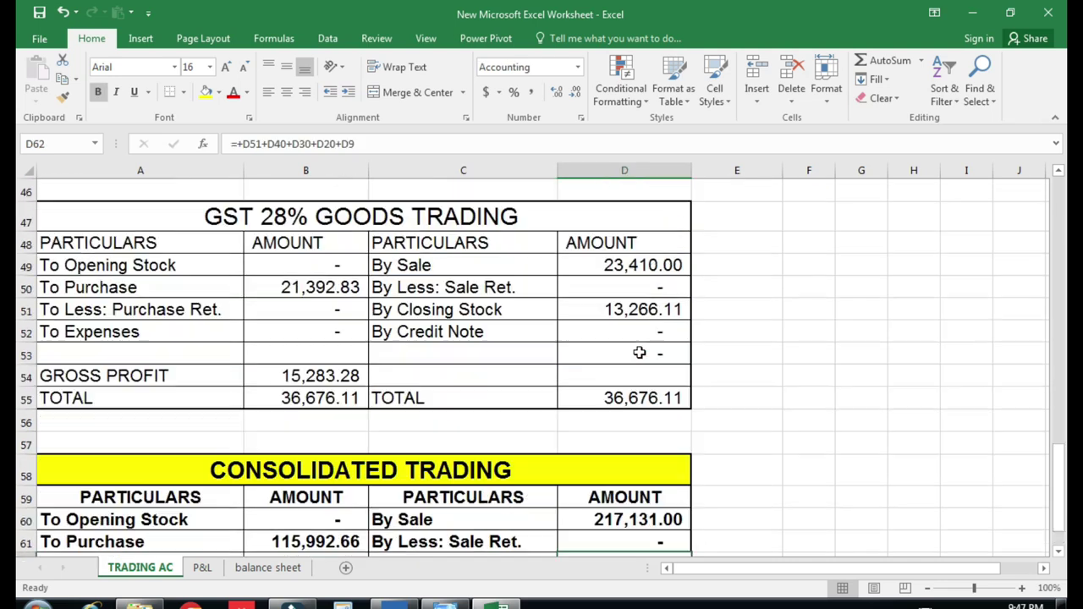
scroll(640, 355, up, 7)
scroll(640, 355, up, 8)
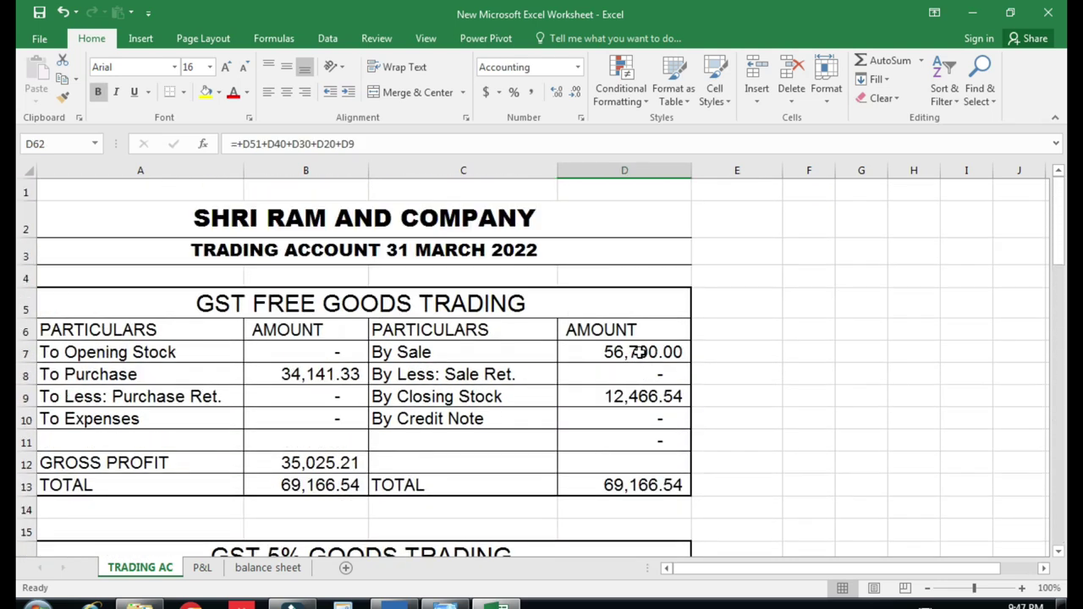
scroll(641, 355, down, 5)
scroll(640, 355, down, 9)
scroll(640, 355, down, 1)
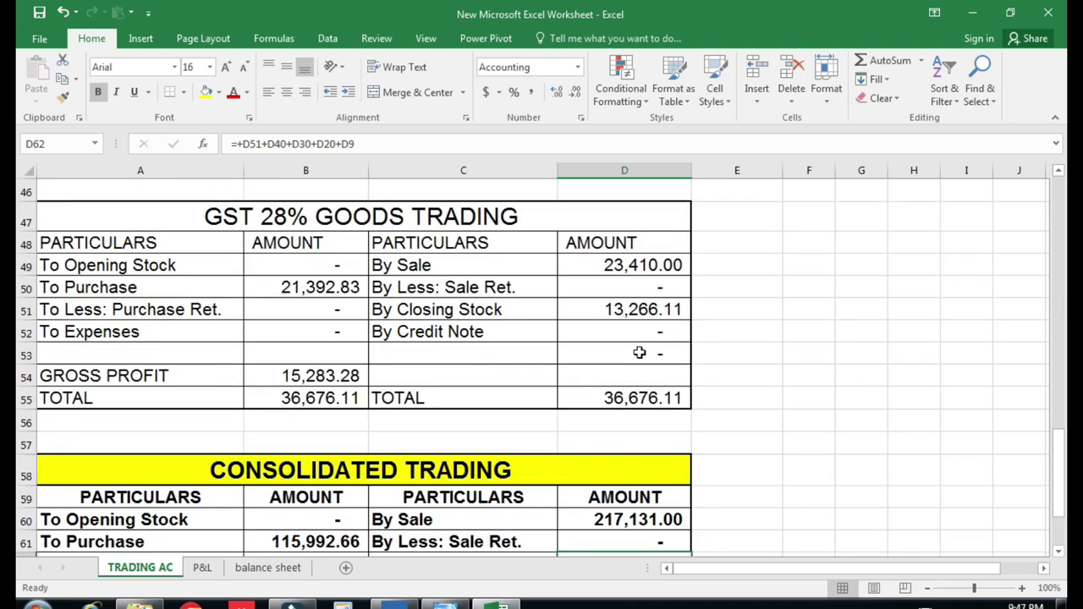
scroll(640, 355, down, 2)
click(657, 382)
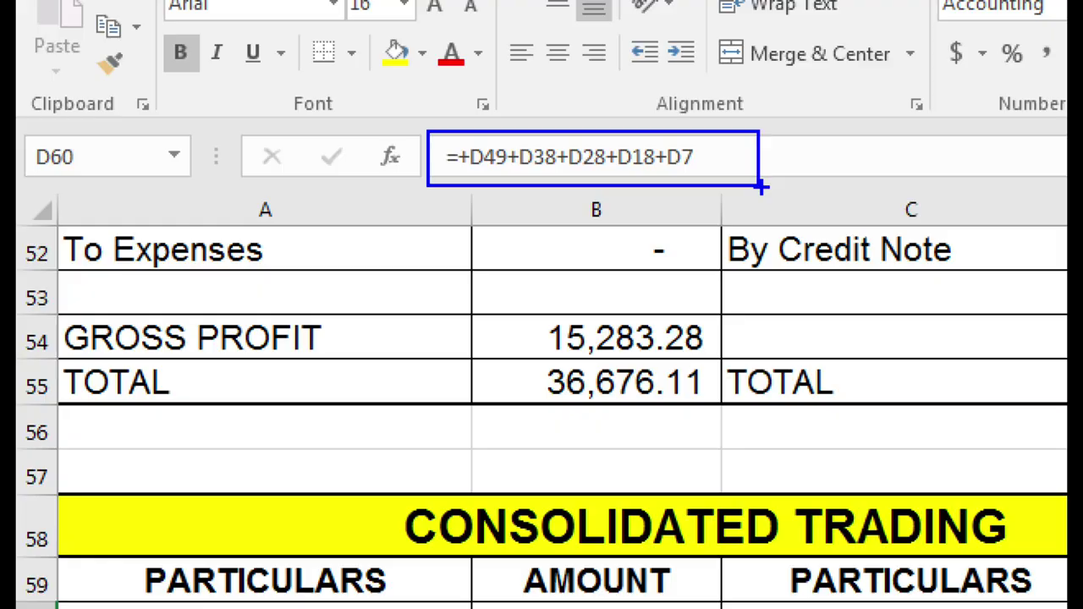
scroll(356, 355, up, 2)
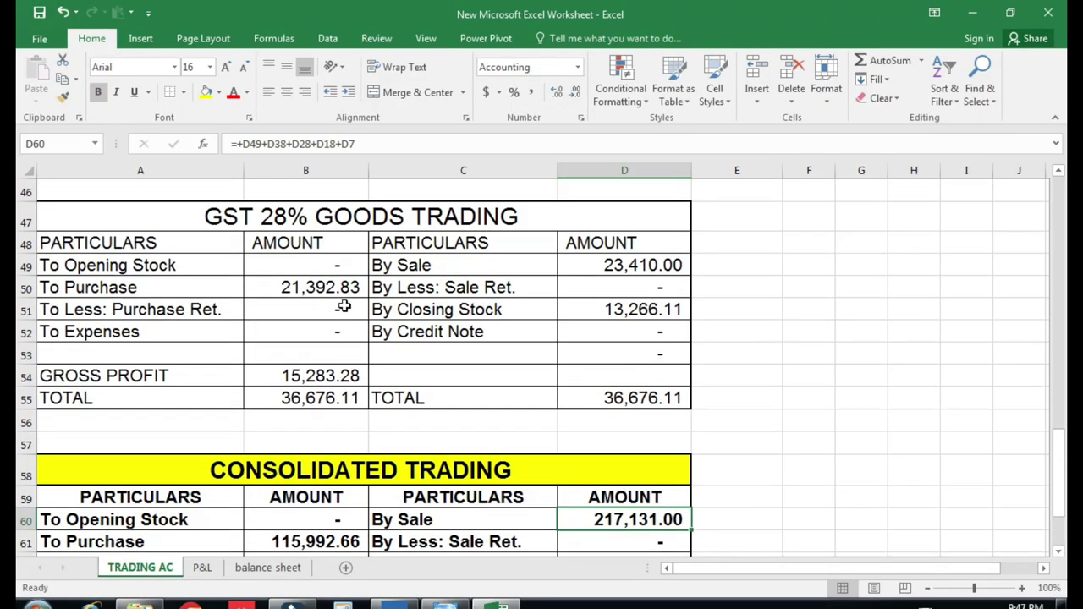
- Correct the GST 28% purchase in B50 back to 21,329.83
click(329, 287)
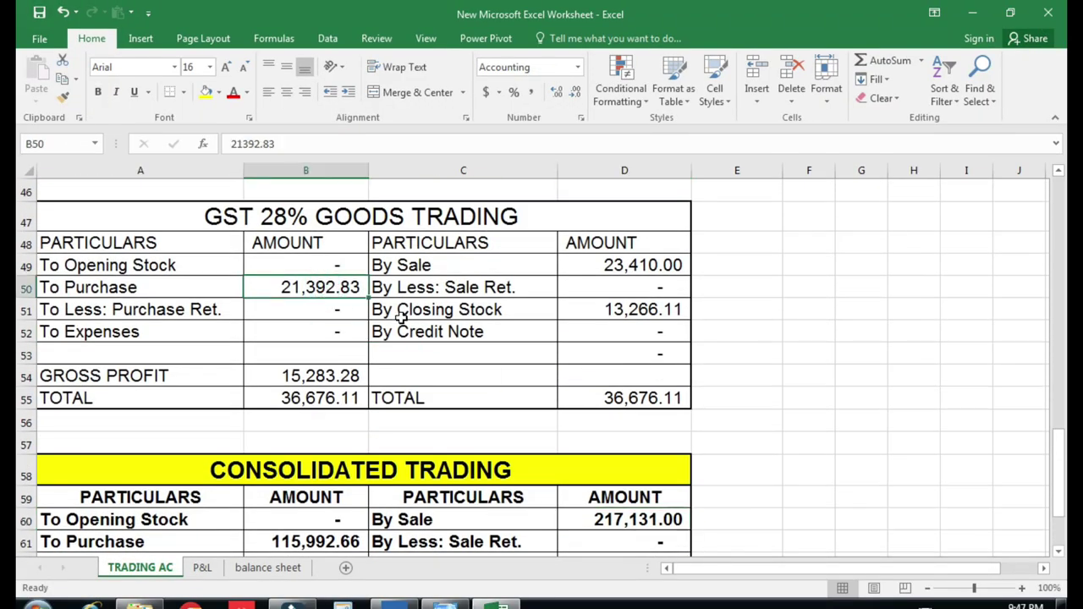
double_click(346, 287)
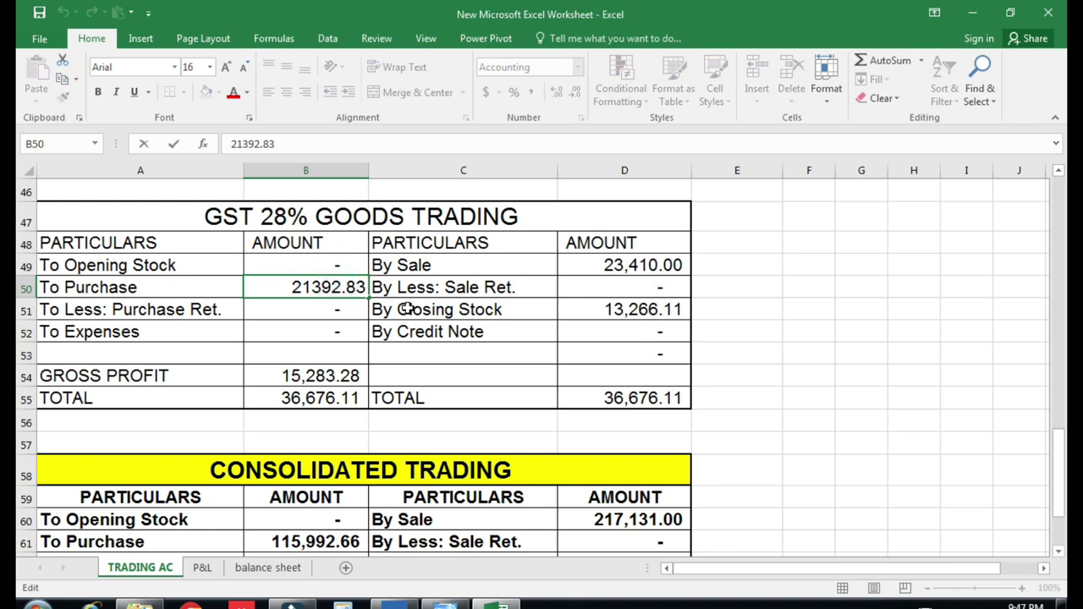
key(BackSpace)
key(BackSpace)
text(29)
key(Return)
- Verify consolidated purchase 115,929.66 and gross profit 151,771.76 against TallyPrime
scroll(406, 308, down, 4)
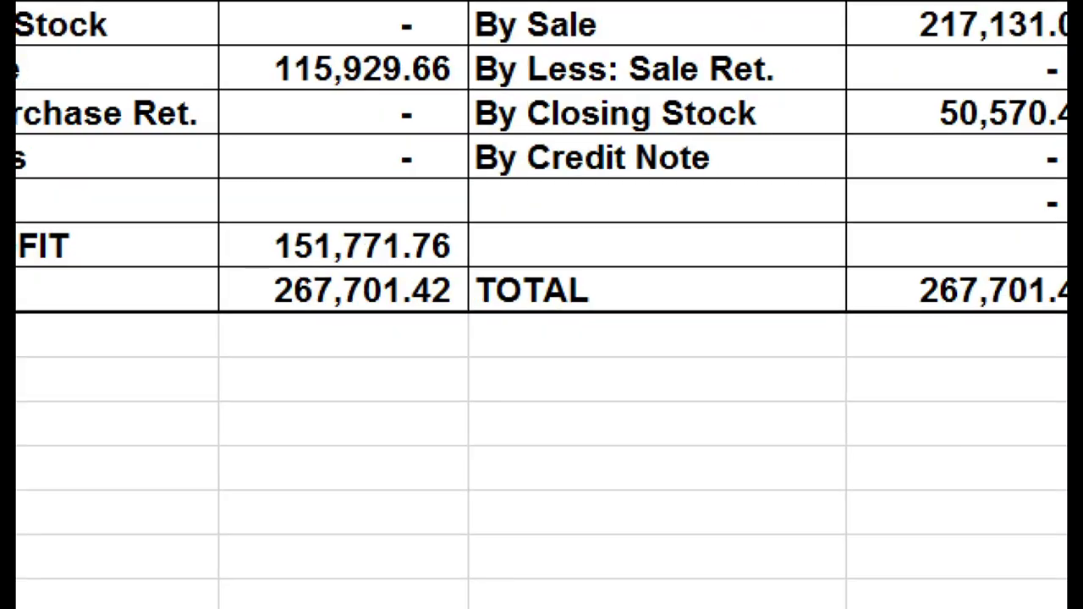
click(267, 461)
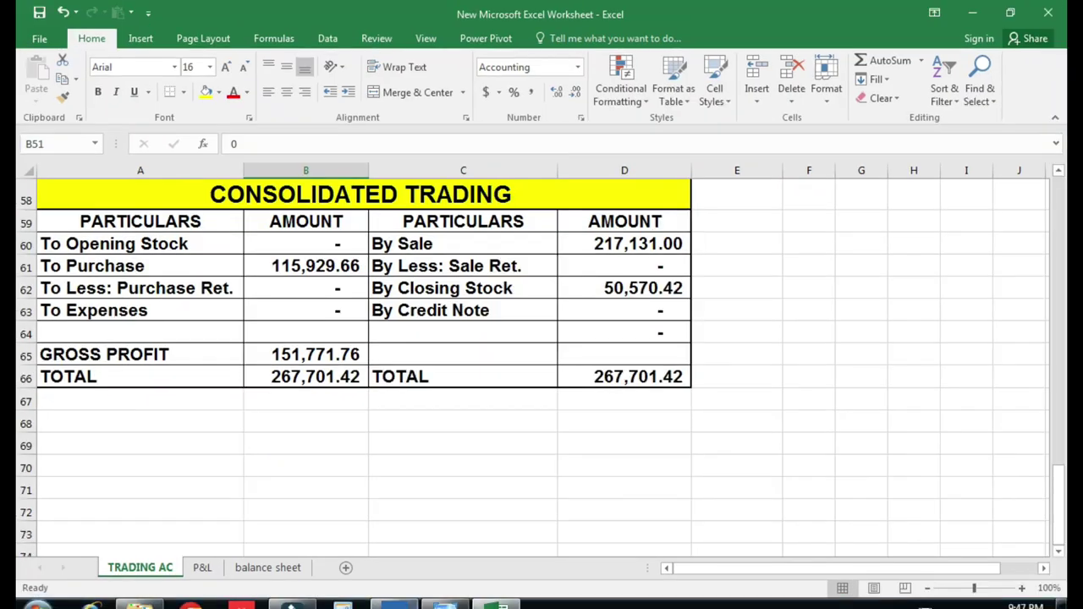
key(alt+Tab)
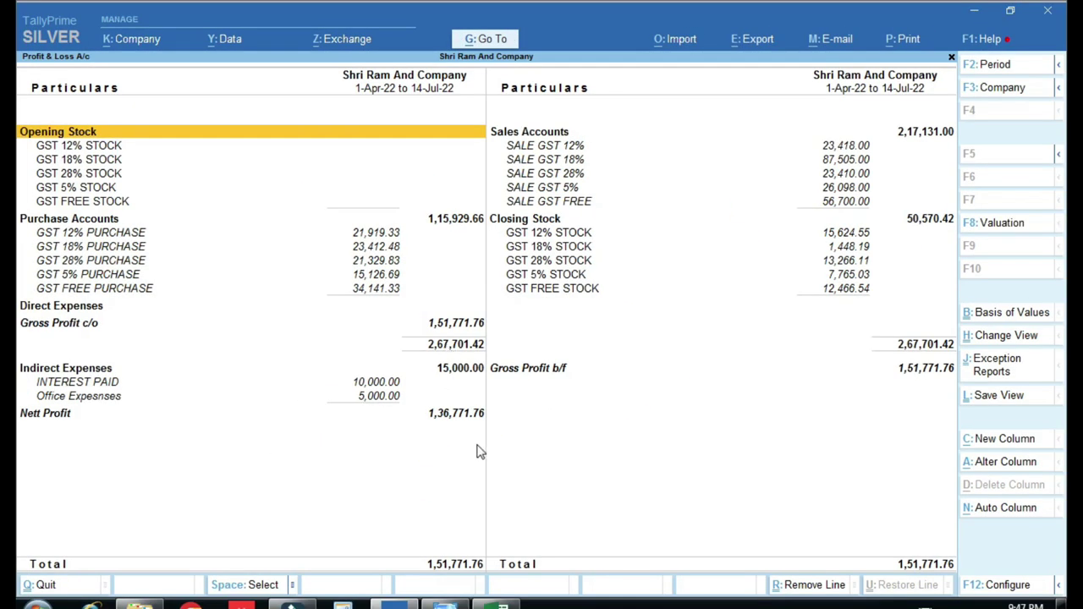
click(502, 605)
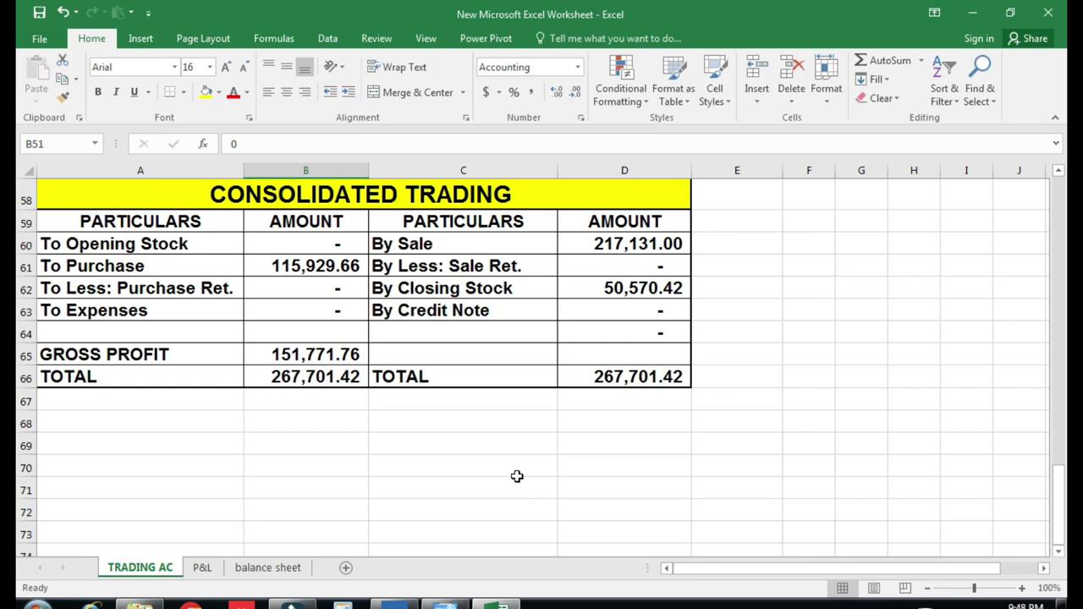
click(203, 568)
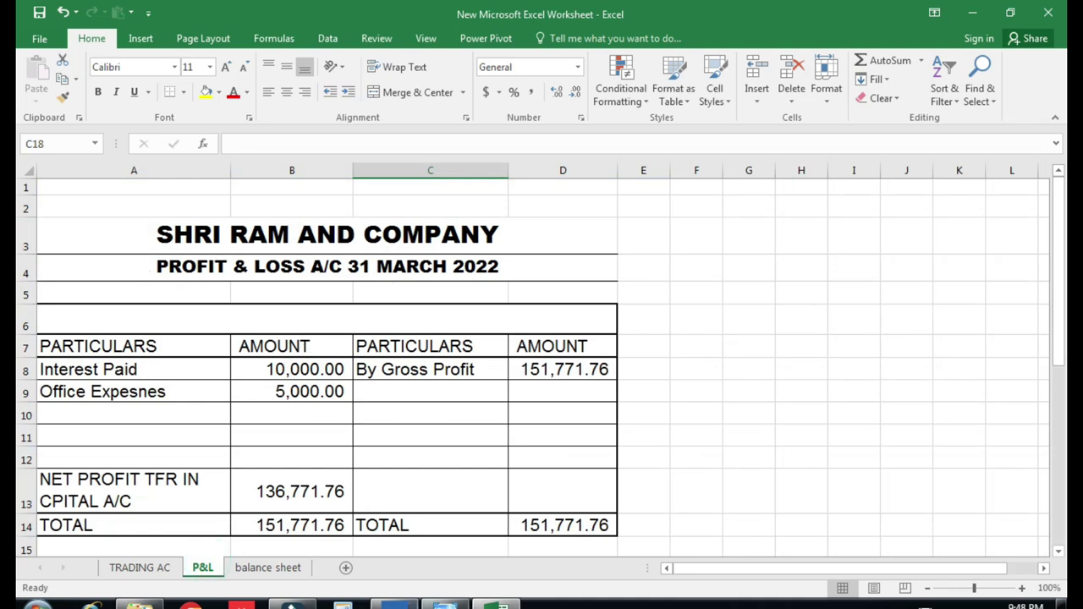
key(alt+Tab)
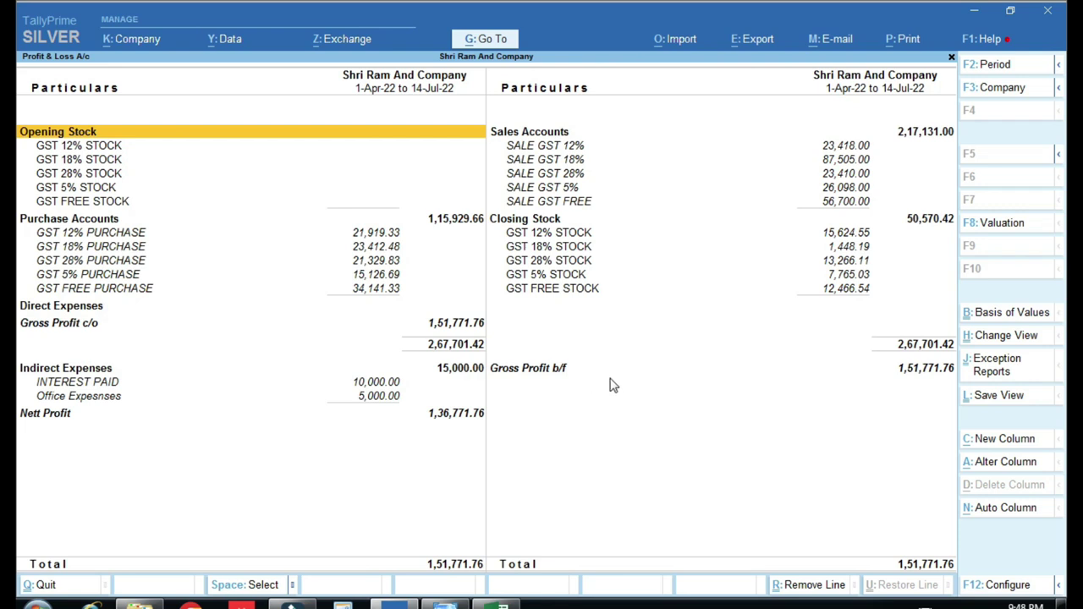
click(633, 378)
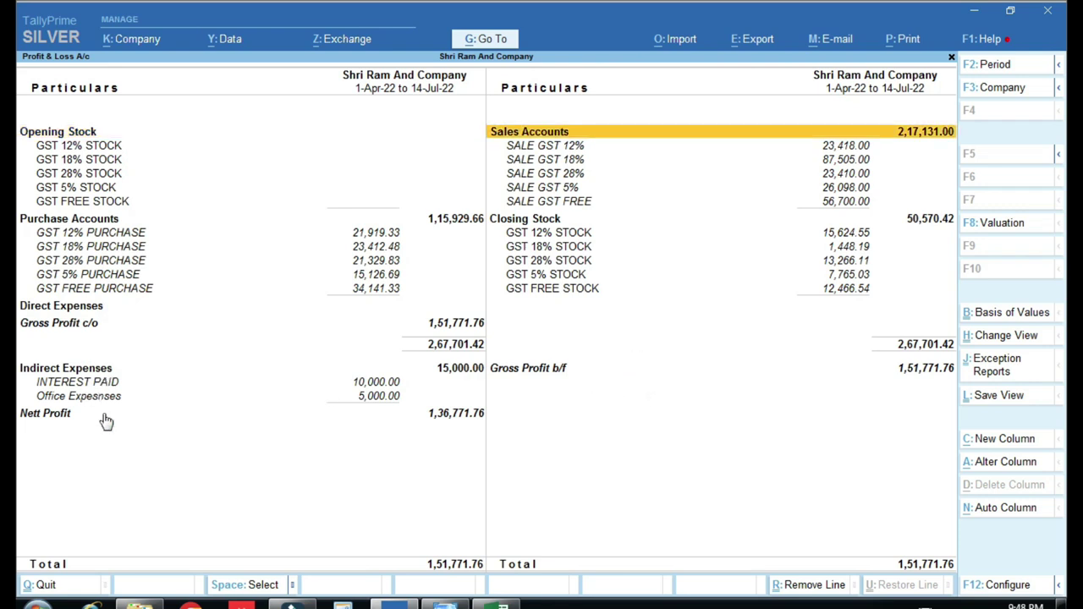
click(501, 603)
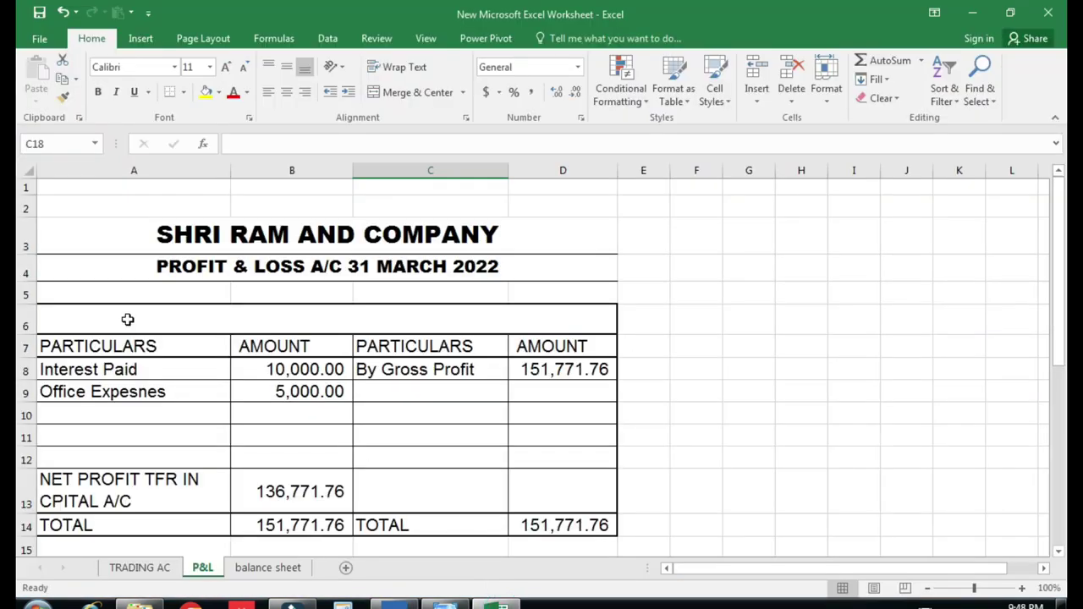
click(306, 413)
click(572, 372)
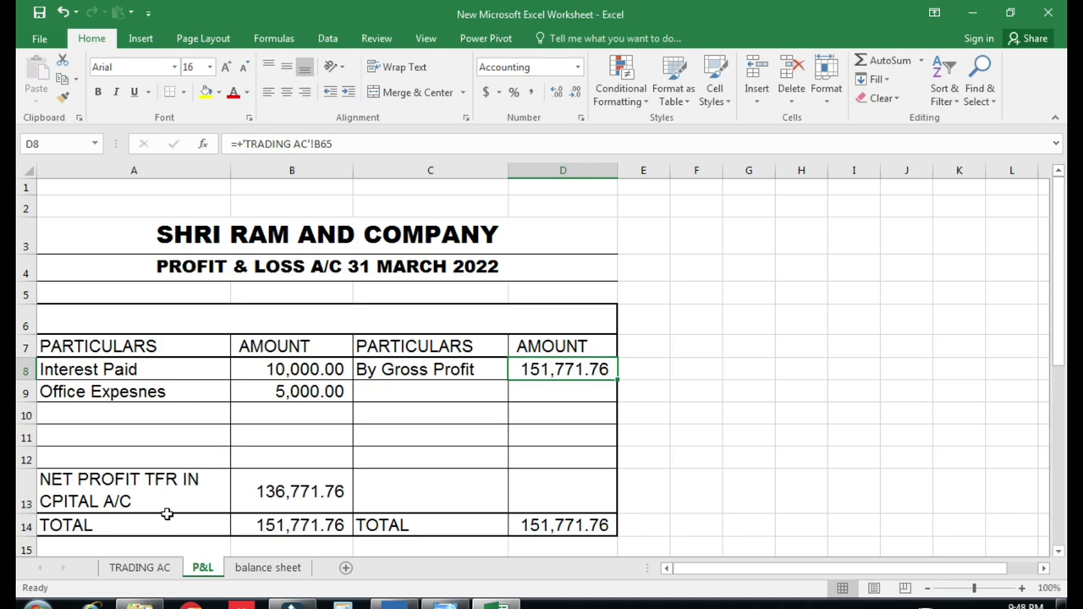
click(139, 567)
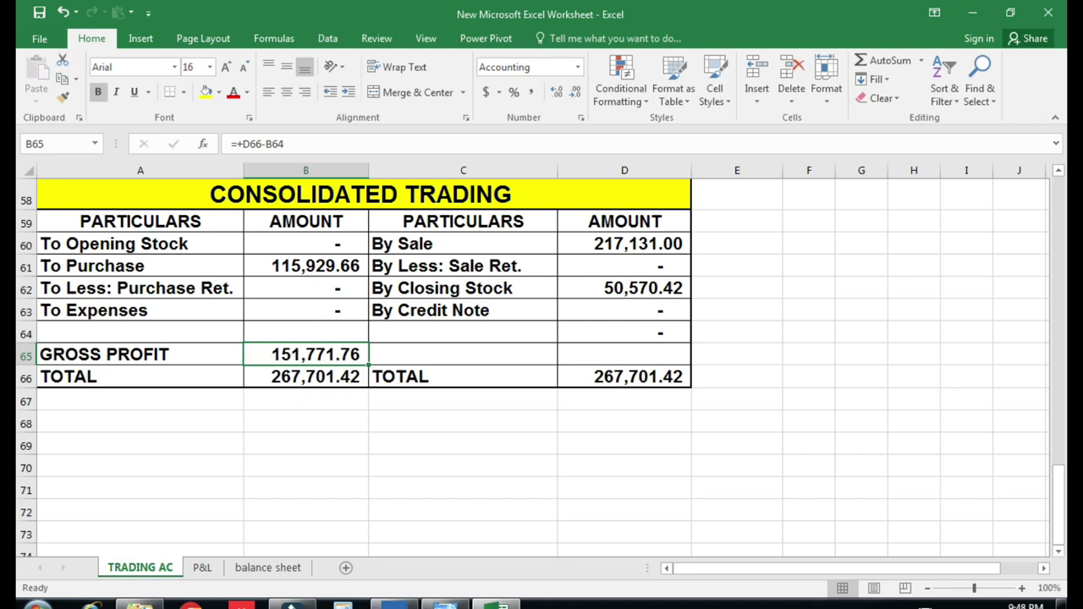
- On the P&L sheet, select the By Gross Profit amount cell D8
click(206, 568)
click(699, 343)
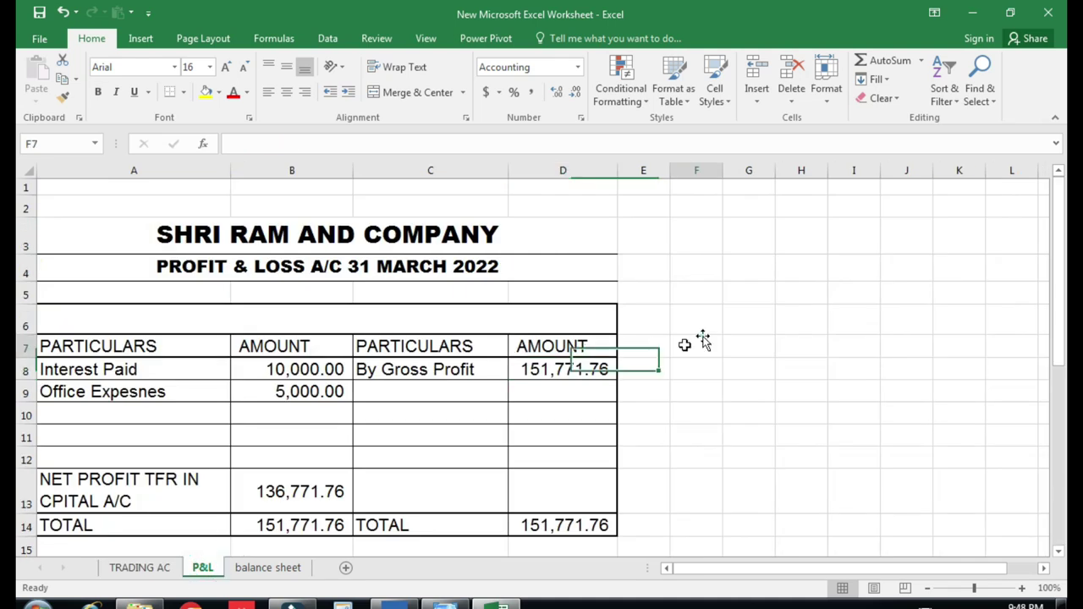
click(536, 369)
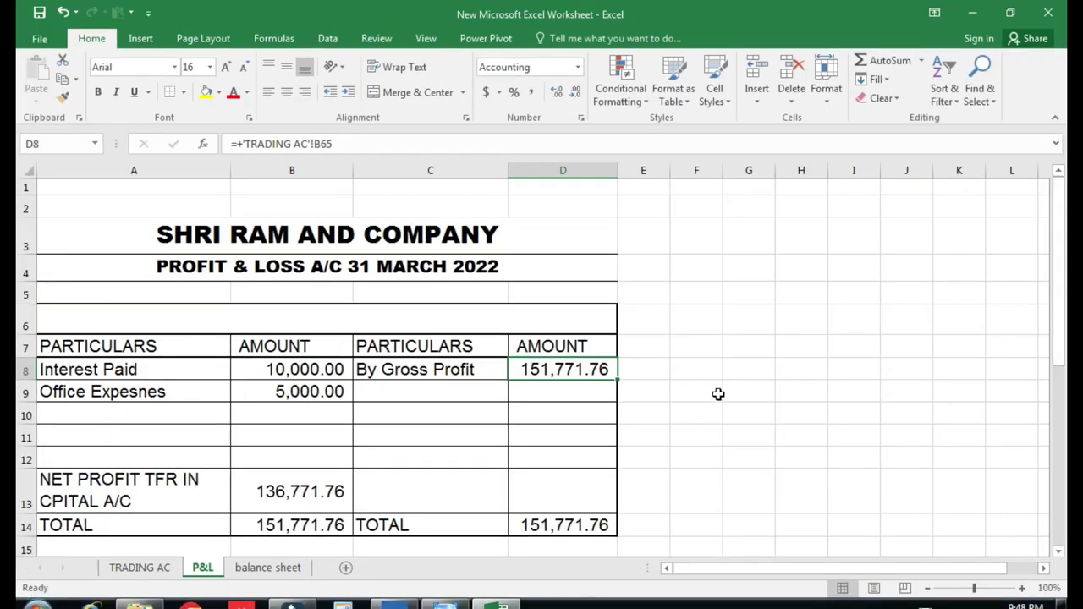
click(688, 372)
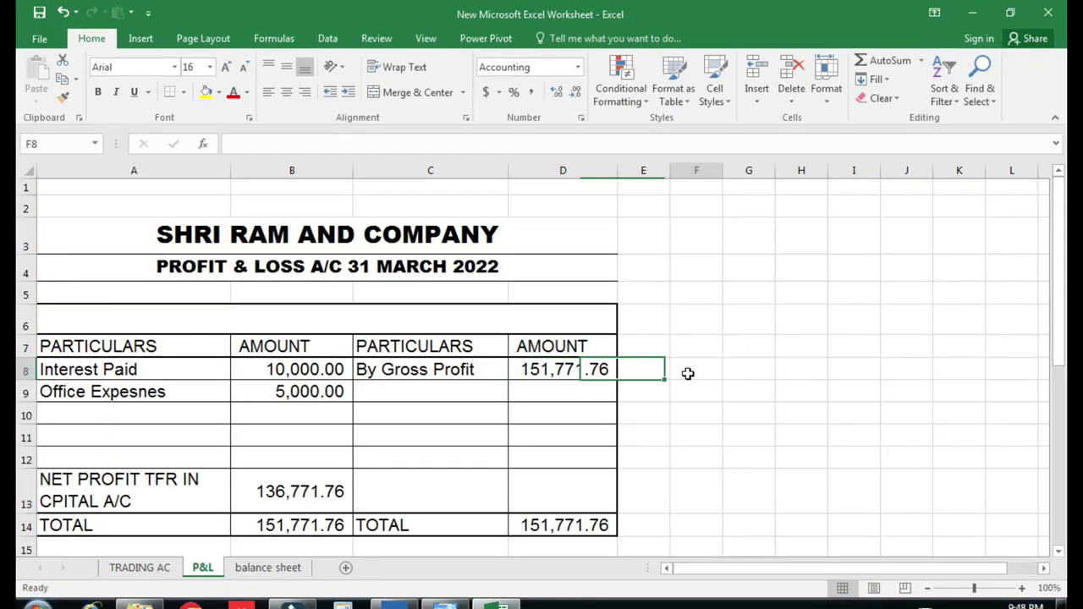
click(543, 370)
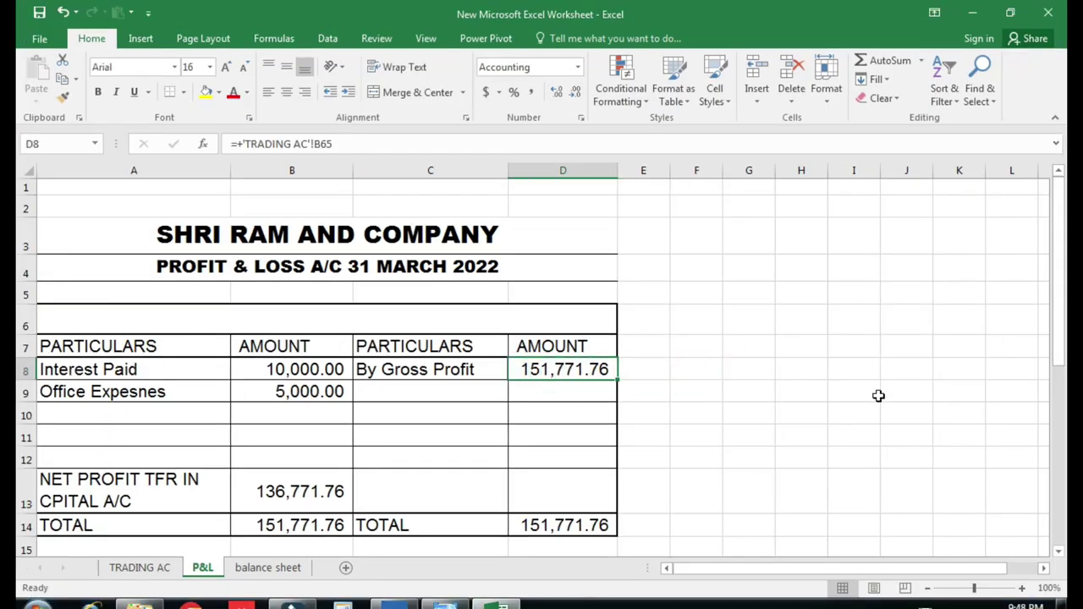
- Link D8 to ='TRADING AC'!B65 so it shows 151,771.76
text(=)
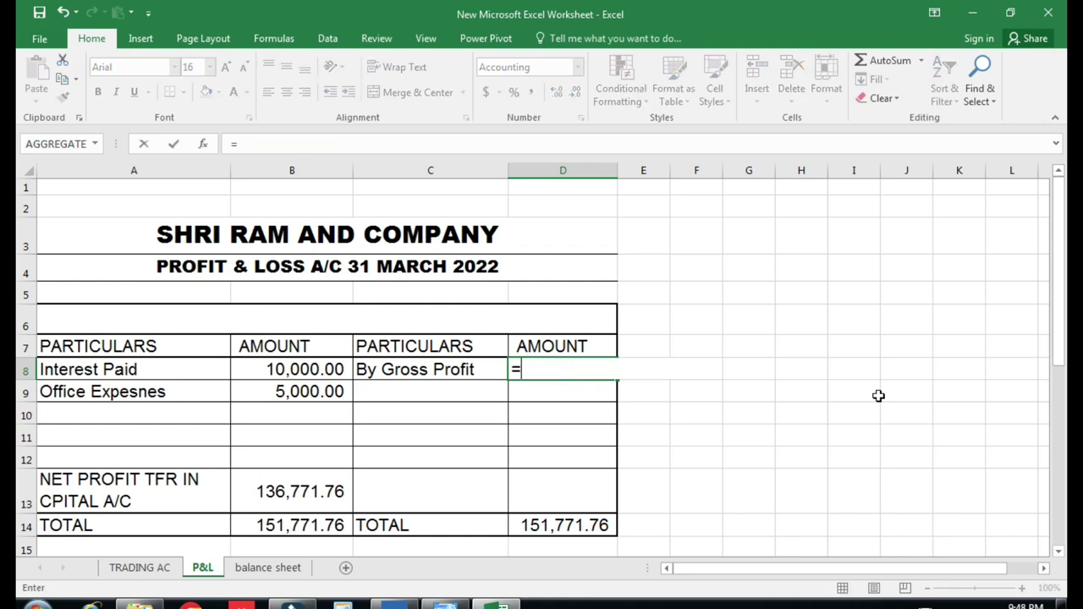
click(140, 570)
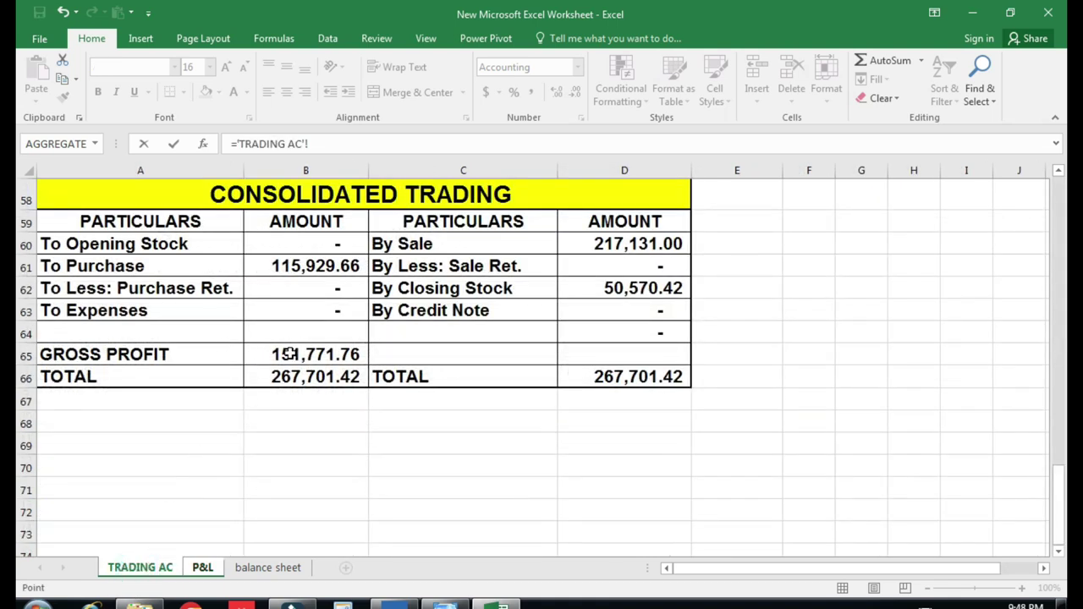
click(288, 354)
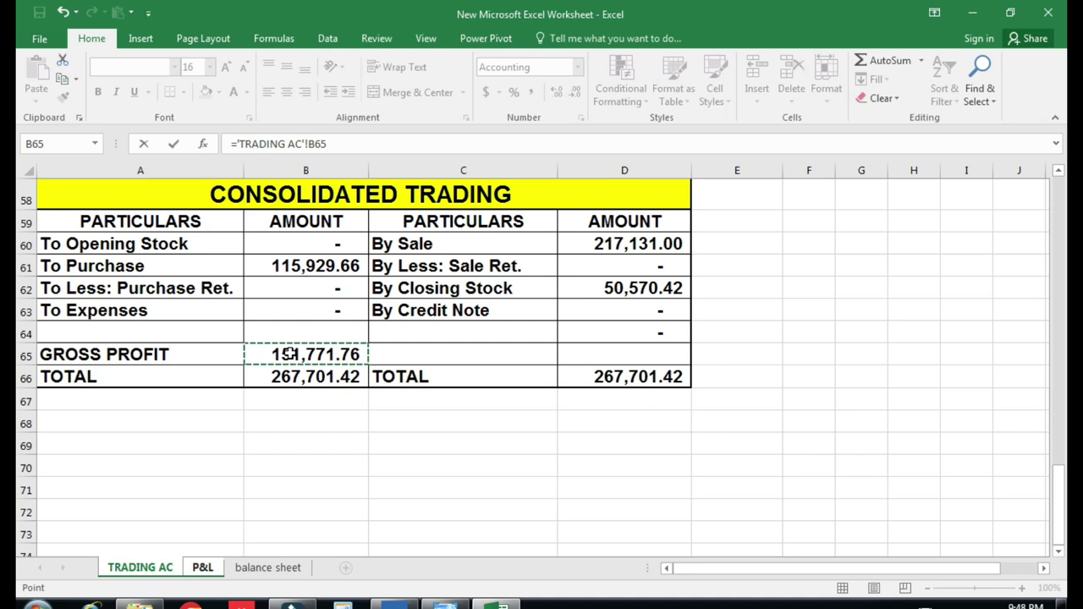
key(Return)
click(623, 387)
key(Up)
key(Left)
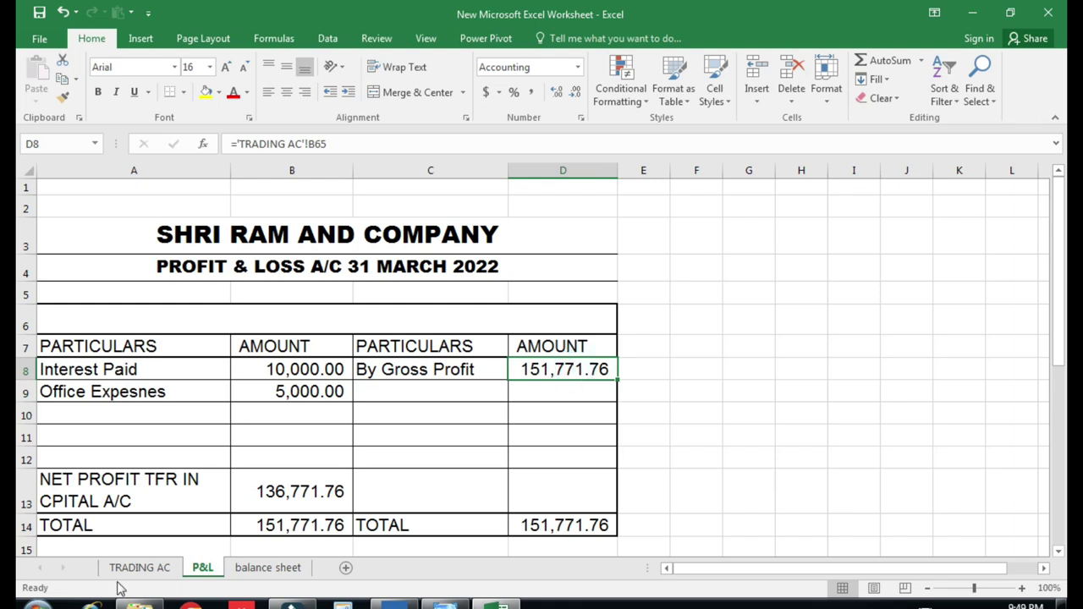
click(123, 567)
click(203, 567)
- Test-edit the GST 28% closing stock by prefixing 11, then widen the P&L amount column
click(144, 574)
click(676, 290)
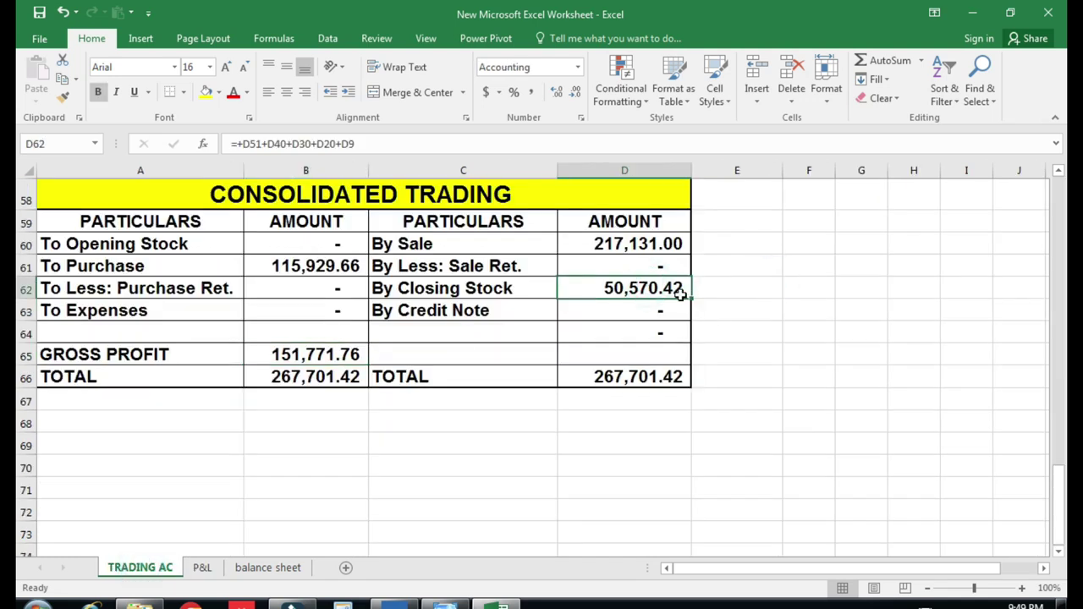
scroll(689, 241, up, 3)
double_click(680, 235)
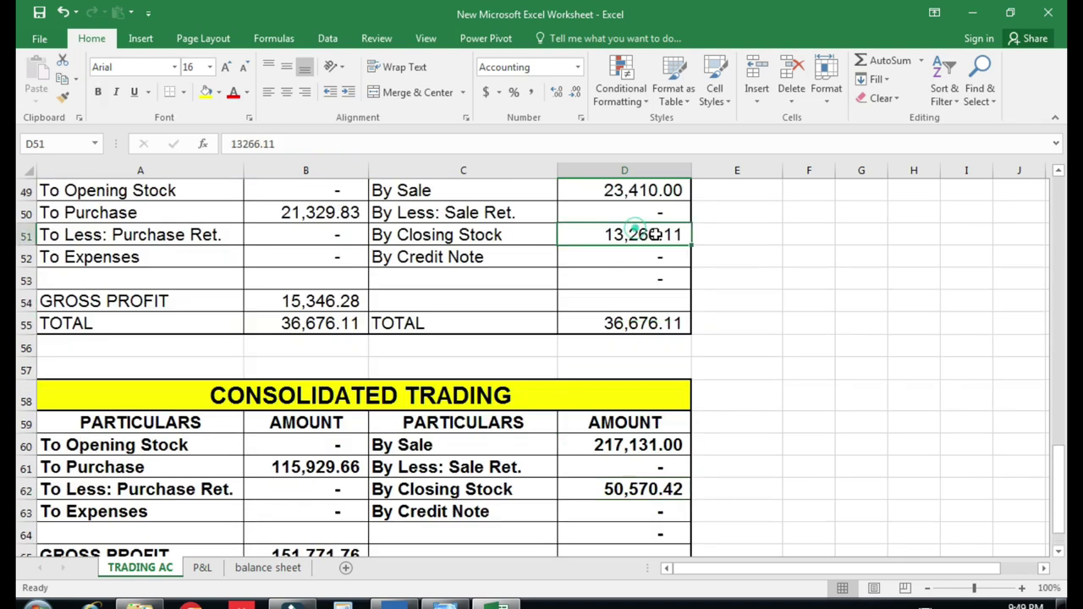
click(605, 236)
text(11)
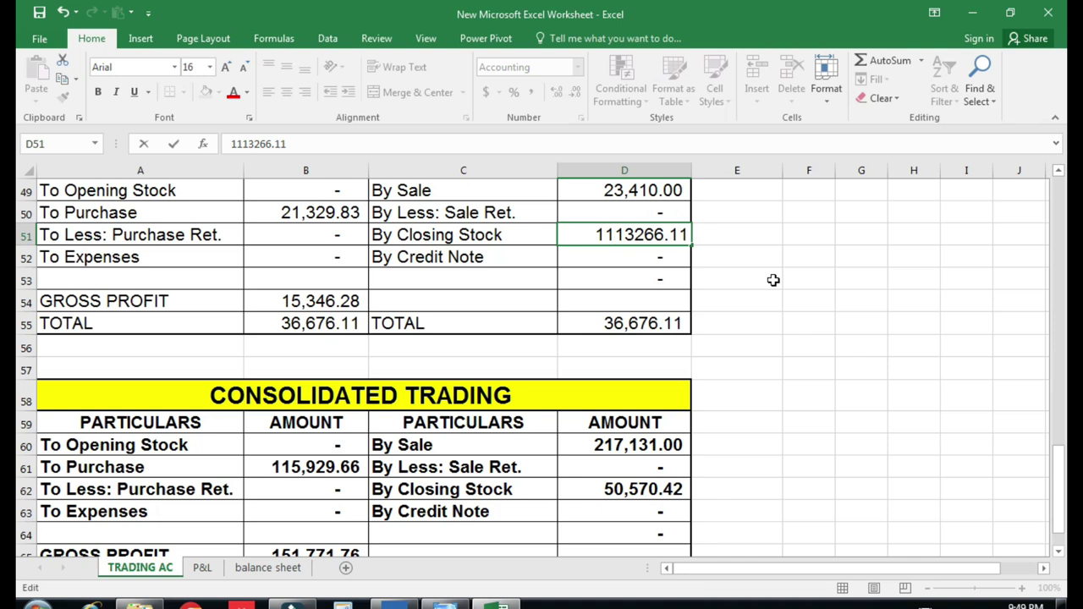
key(Return)
scroll(678, 365, down, 2)
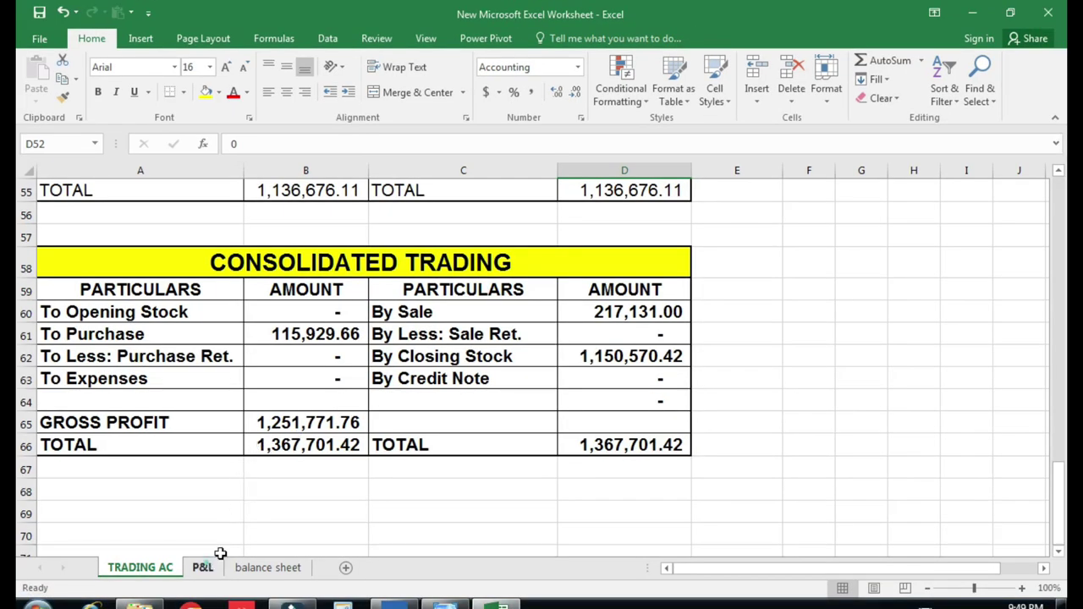
click(203, 568)
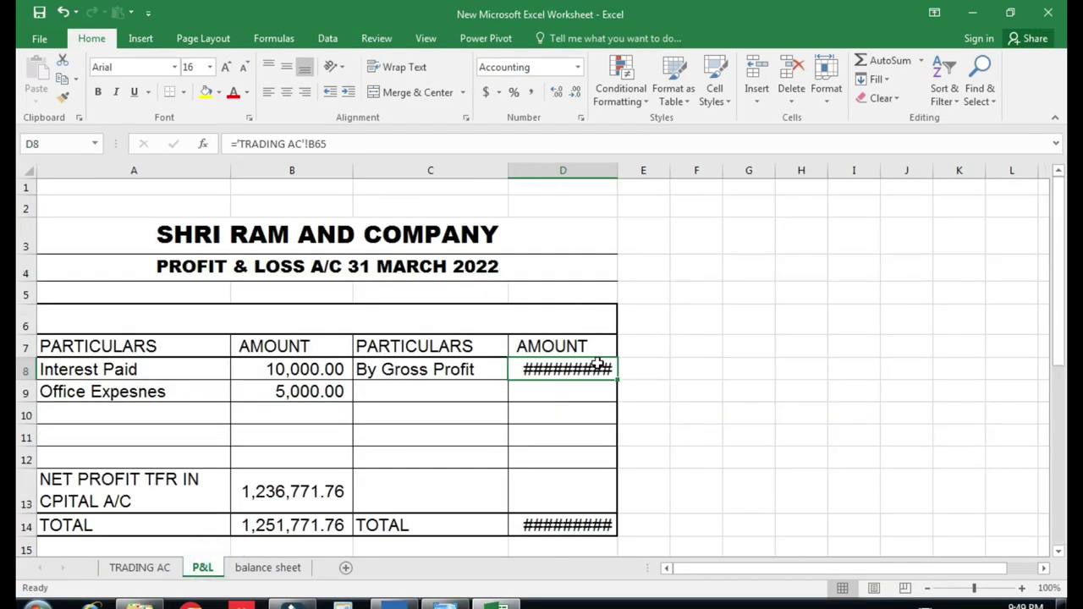
double_click(616, 170)
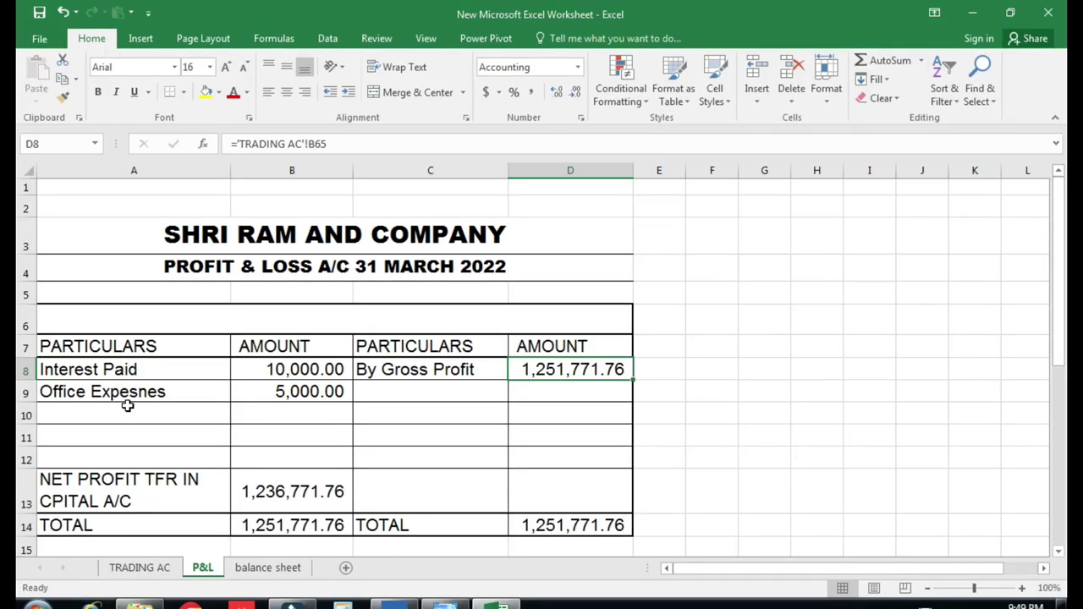
- Remove the extra leading 1s to restore D51 to 13,266.11, gross profit 151,771.76
click(152, 568)
scroll(620, 291, up, 2)
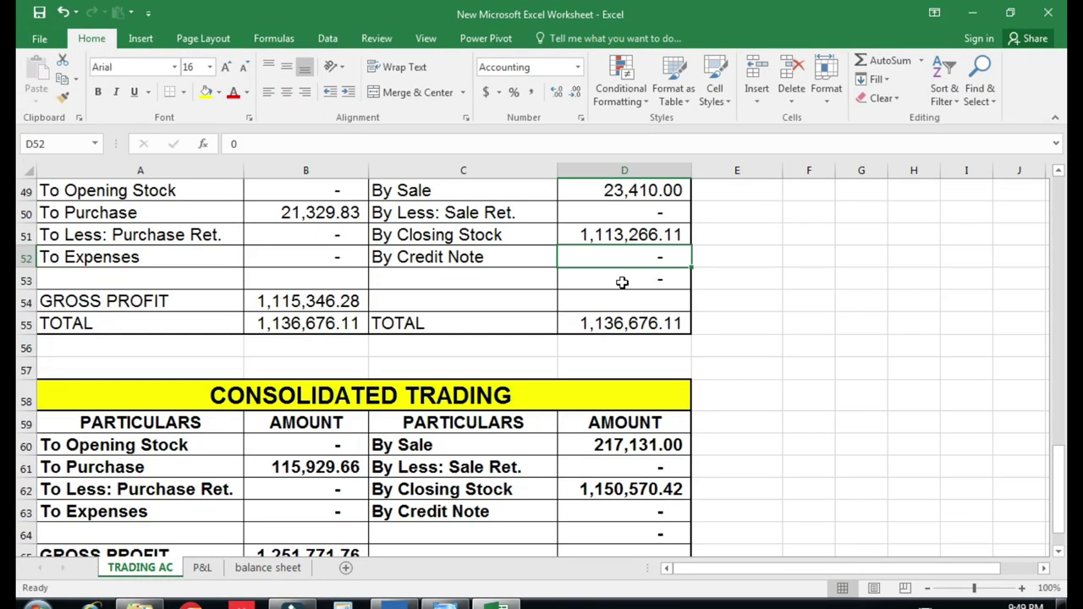
click(636, 235)
double_click(637, 235)
key(Delete)
key(Delete)
key(Return)
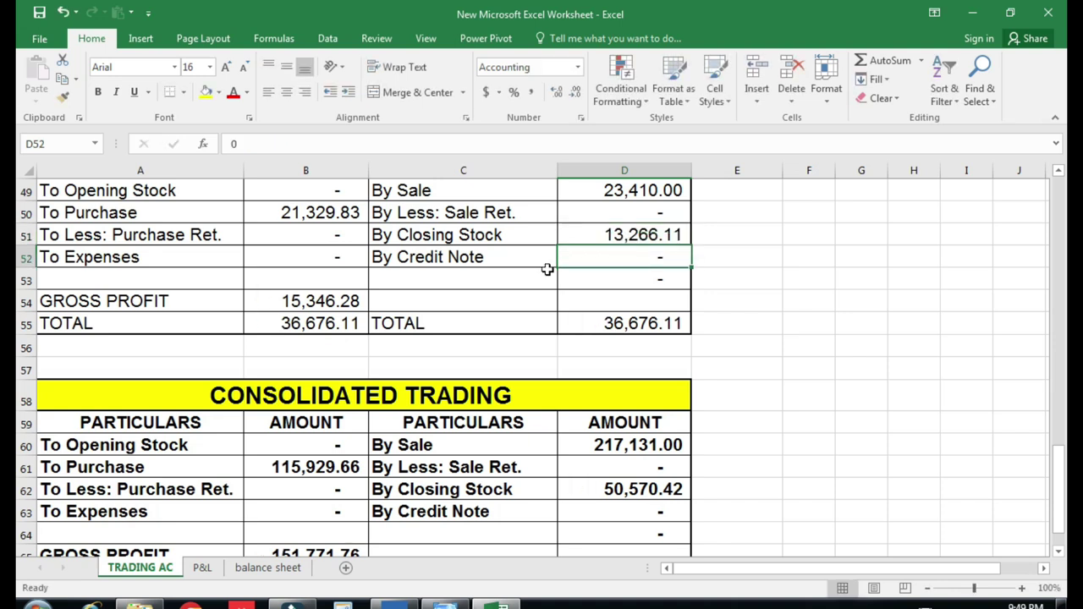
scroll(380, 395, down, 2)
click(330, 415)
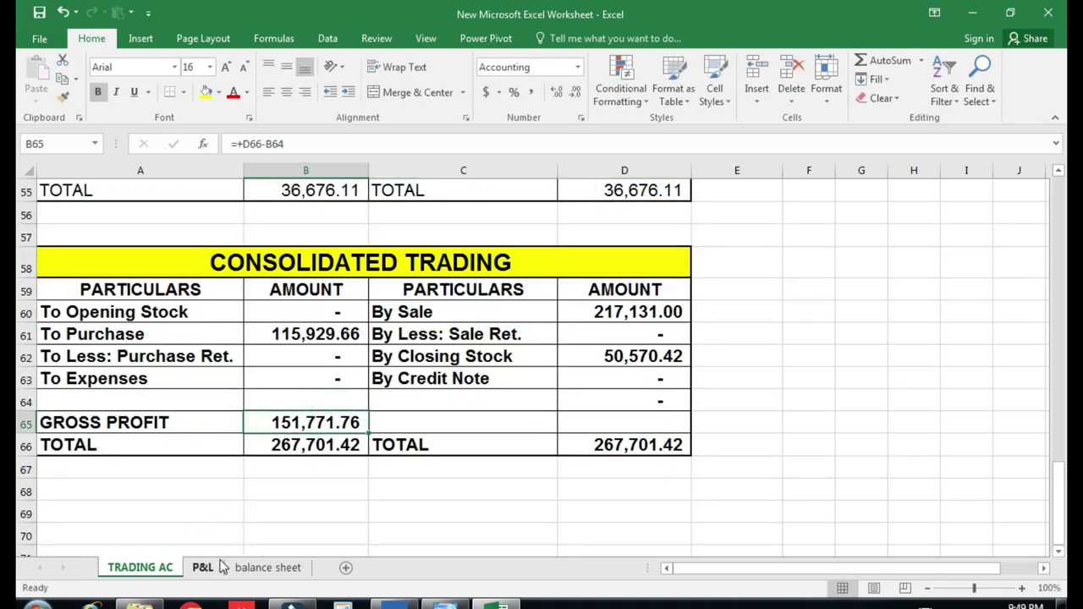
- Compare the P&L sheet's net profit 136,771.76 with TallyPrime's Profit & Loss
click(211, 567)
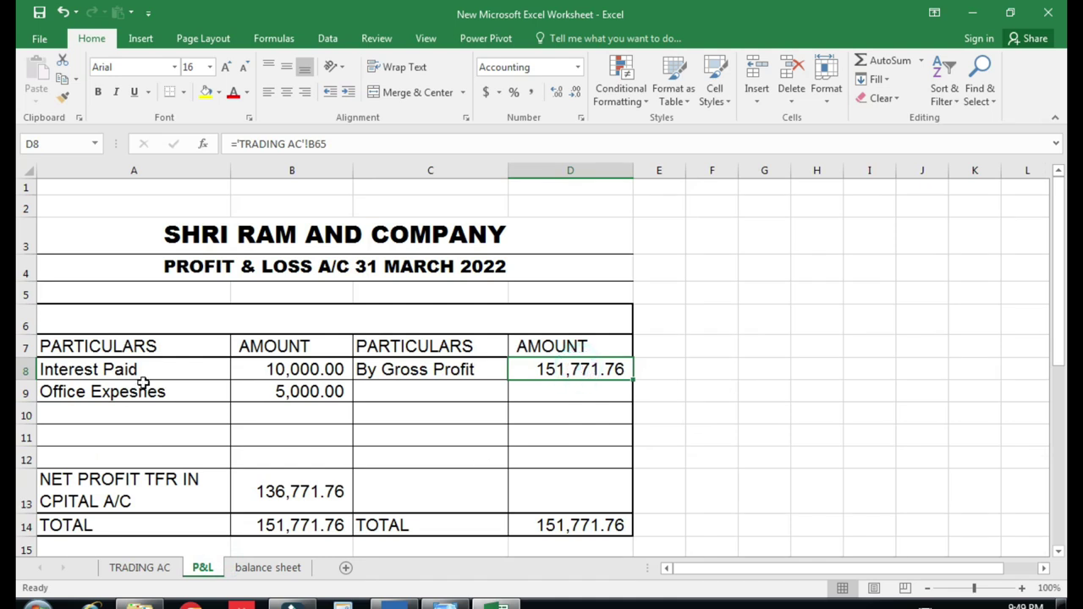
click(423, 600)
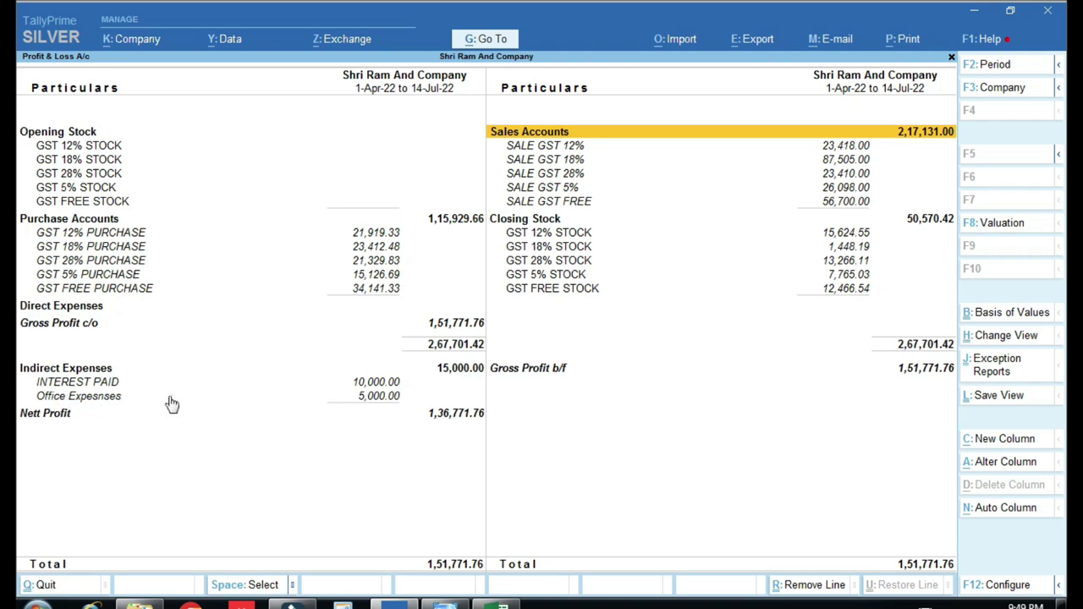
click(502, 605)
- Locate the Capital A/C table, then close TallyPrime's Profit & Loss to the Gateway of Tally
scroll(211, 414, down, 1)
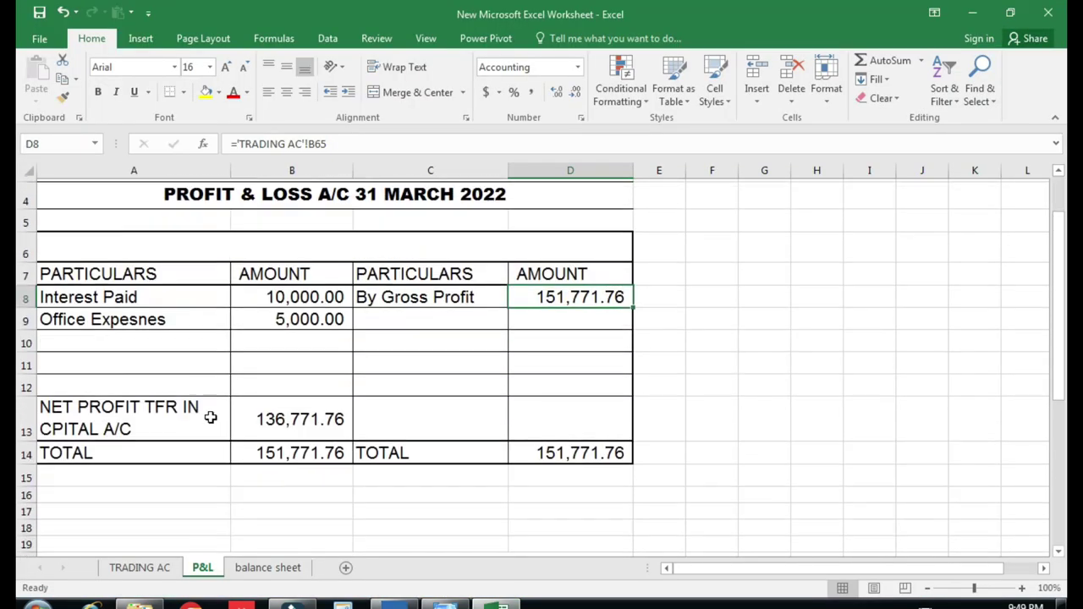
scroll(116, 448, up, 1)
scroll(116, 448, down, 1)
scroll(116, 444, down, 4)
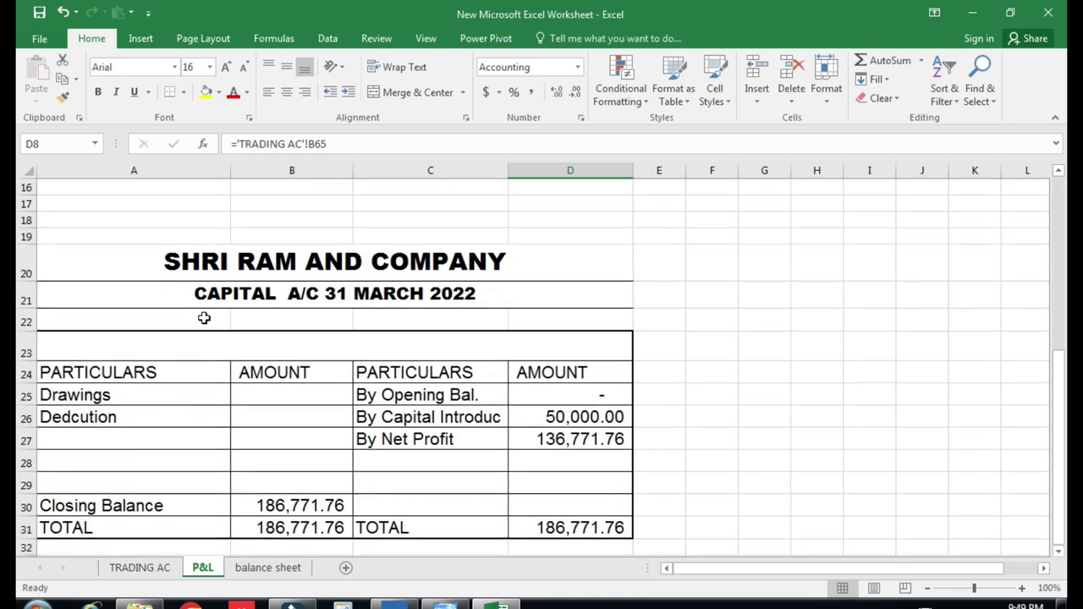
click(203, 299)
scroll(213, 321, down, 1)
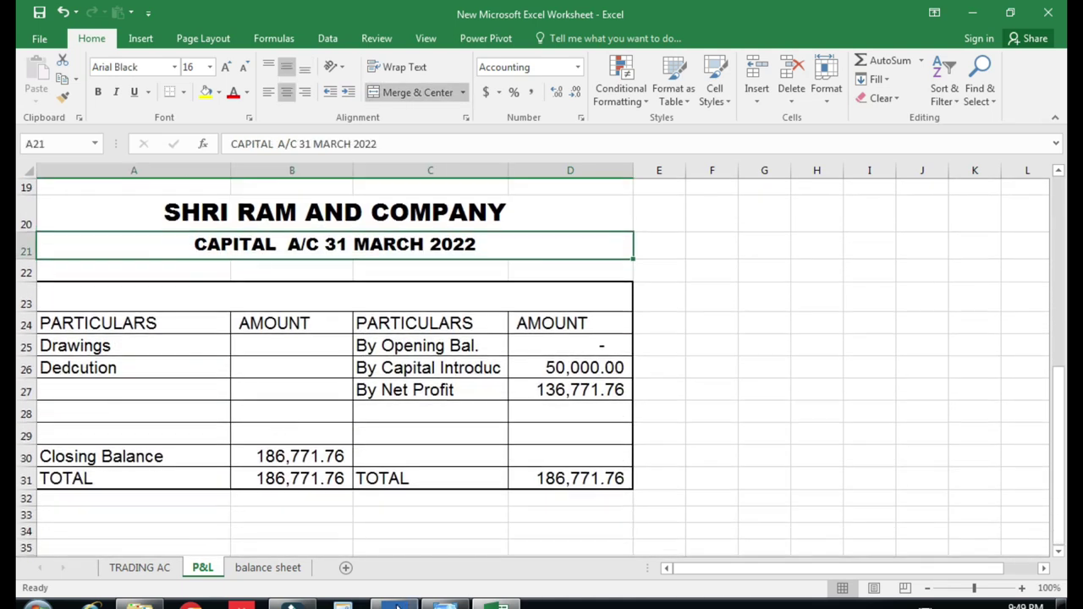
click(396, 604)
key(Escape)
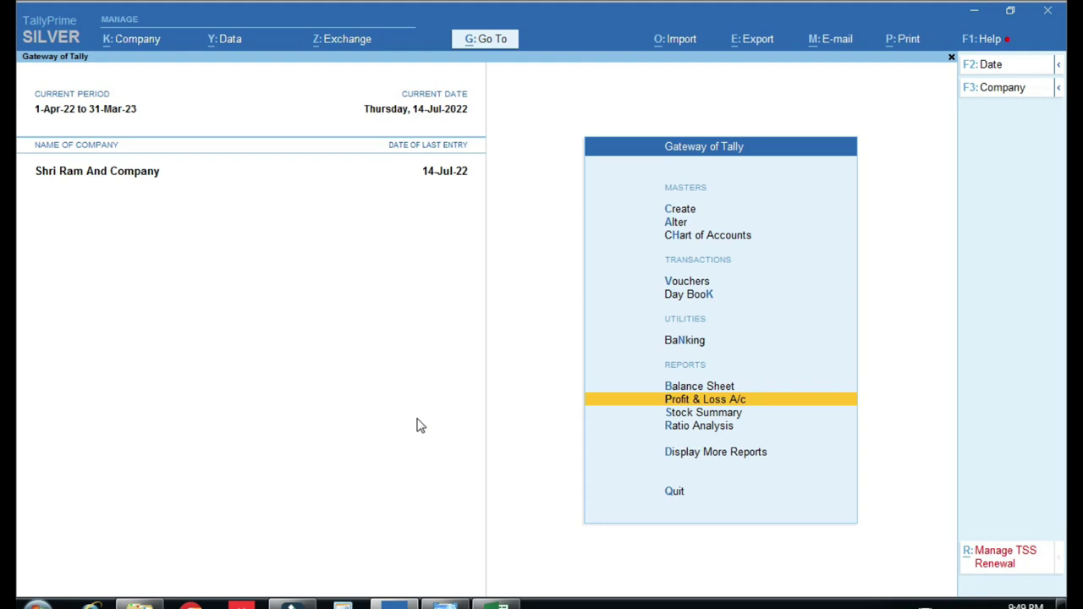
- Open TallyPrime's Balance Sheet and drill into the capital ledger's April 50,000.00 credit
key(b)
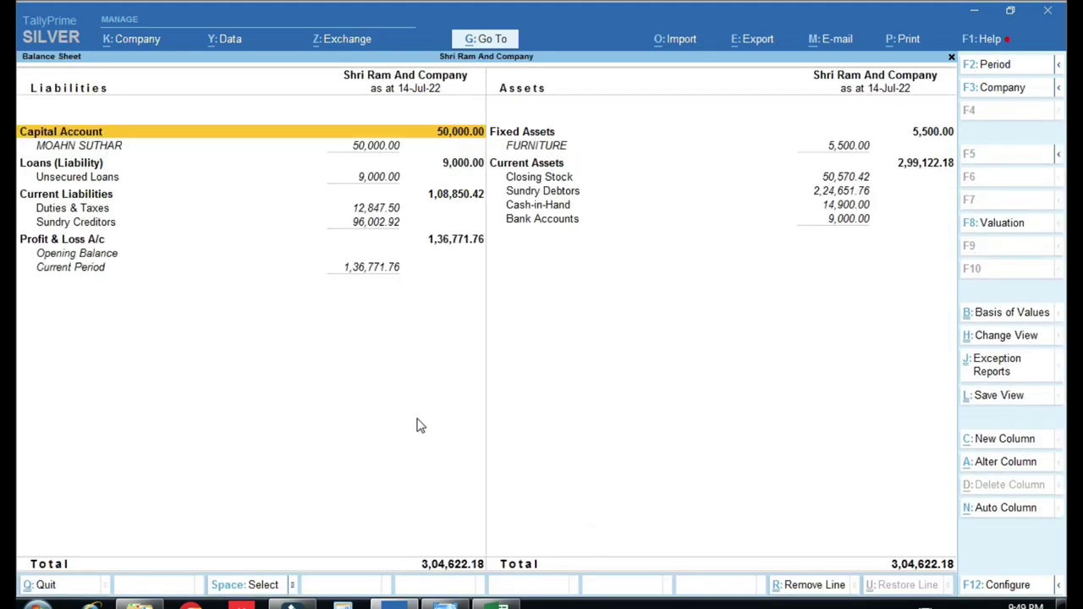
click(350, 148)
key(Return)
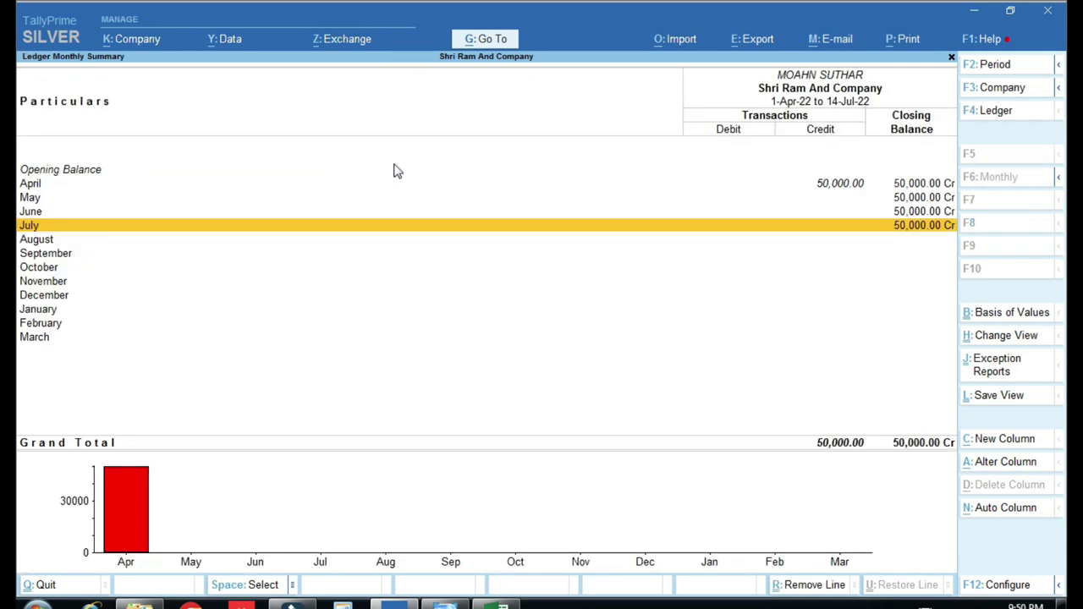
click(884, 184)
key(alt+Tab)
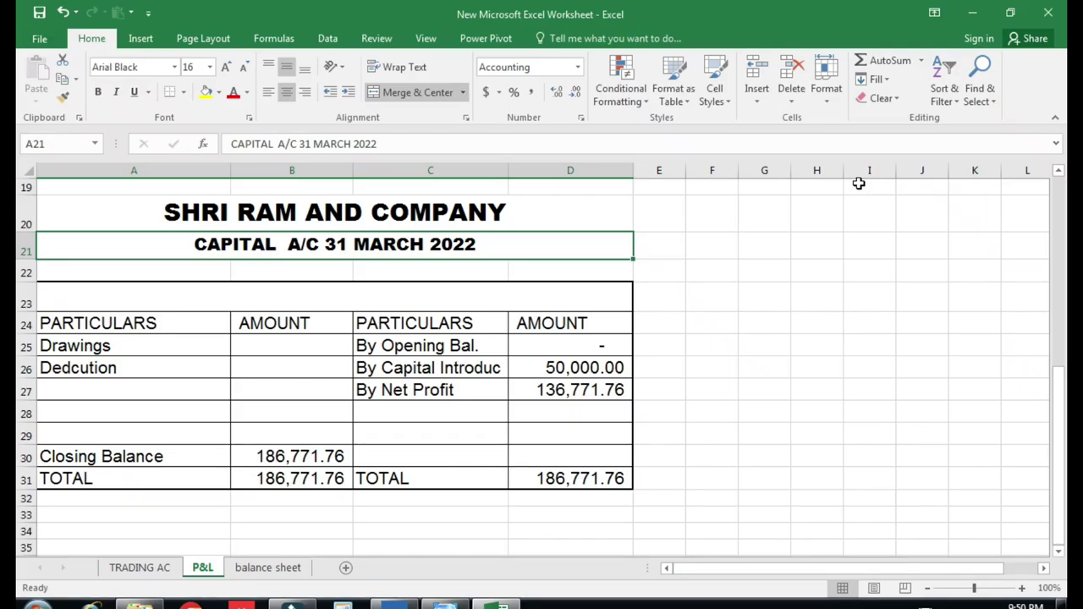
click(590, 366)
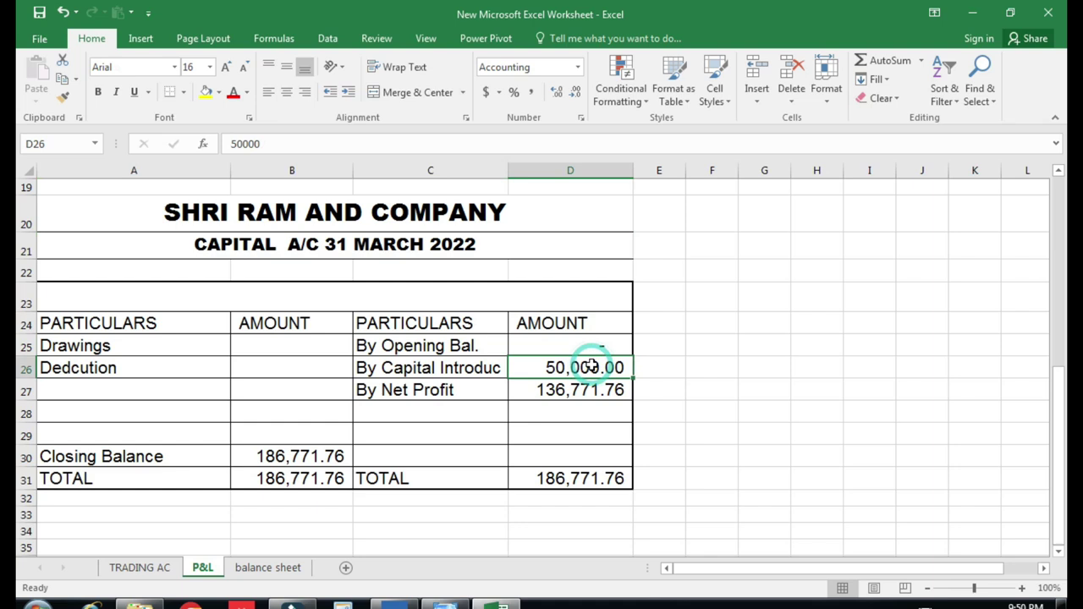
click(438, 394)
click(559, 394)
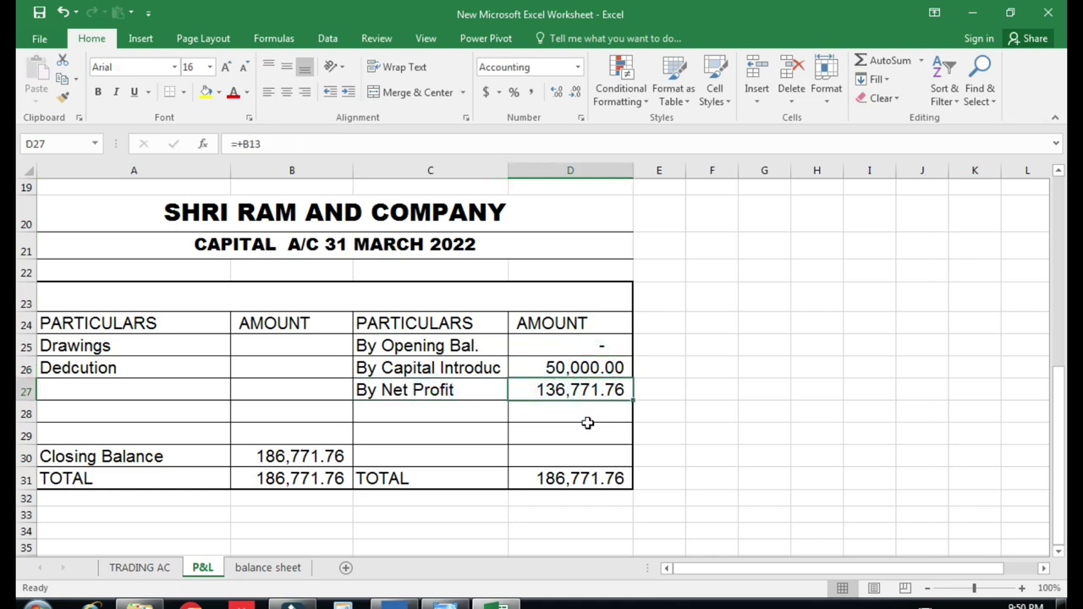
scroll(587, 426, up, 5)
click(294, 413)
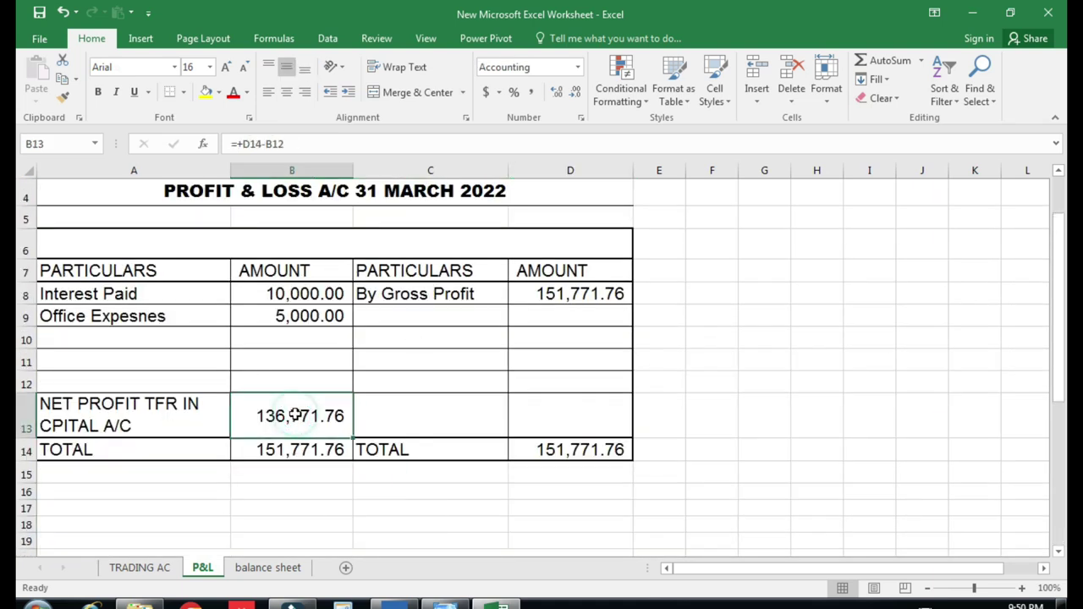
scroll(299, 413, down, 5)
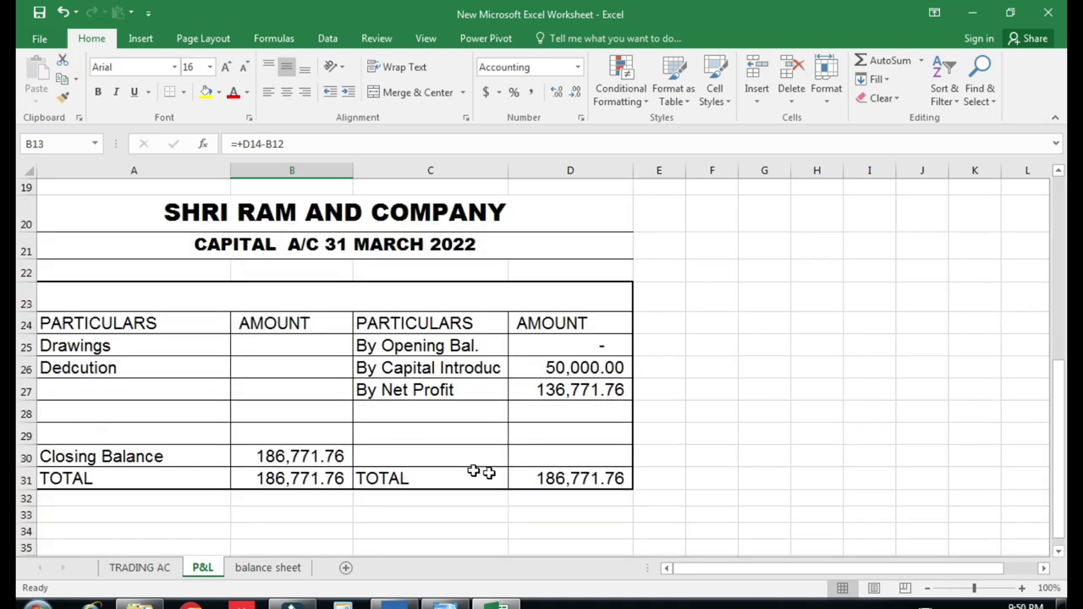
click(559, 393)
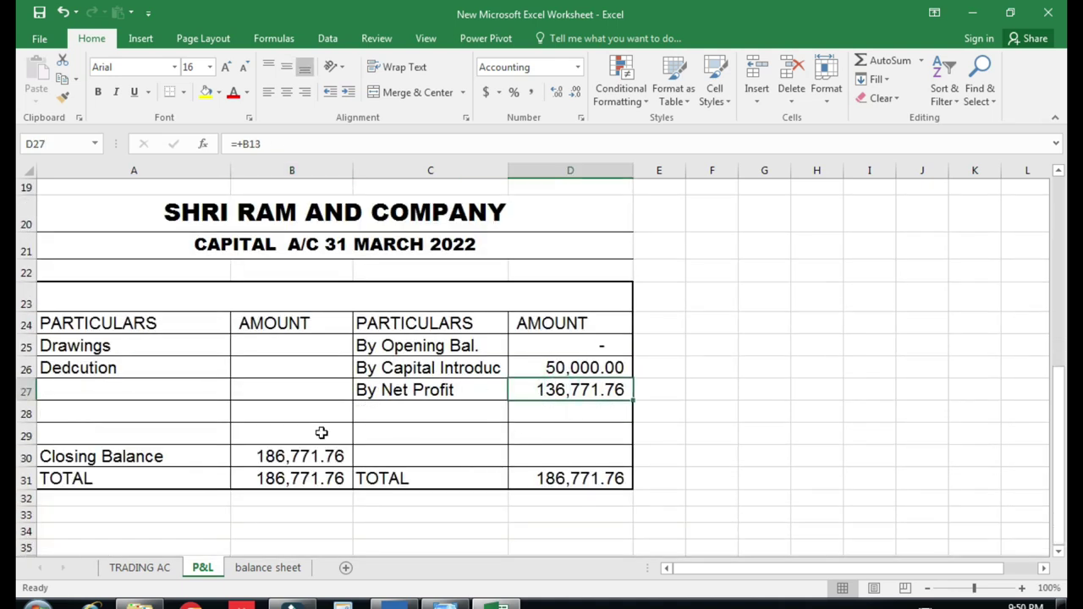
key(alt+Tab)
key(Escape)
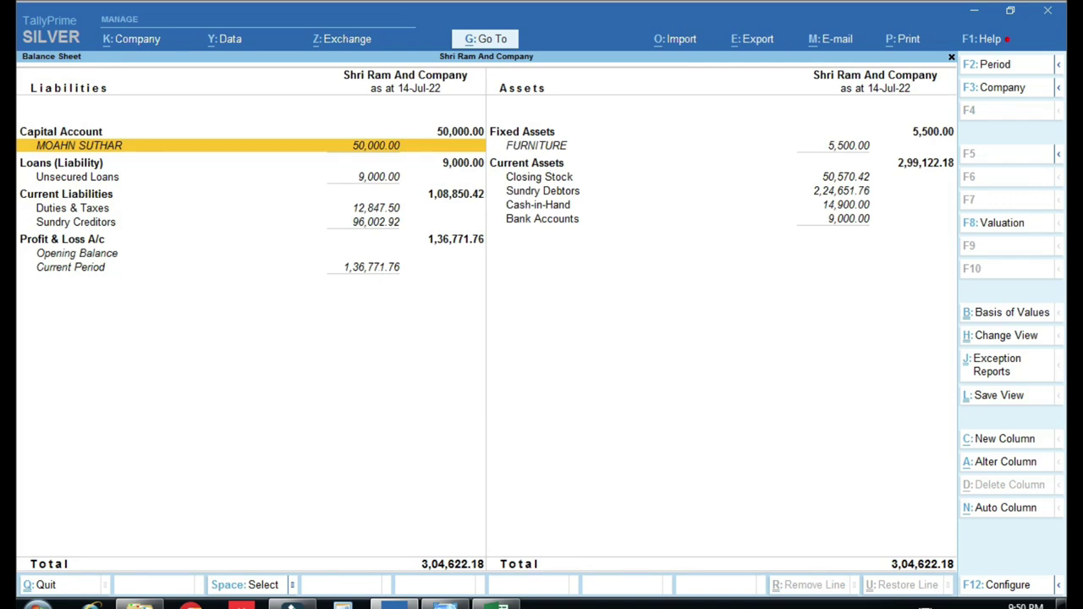
key(alt+Tab)
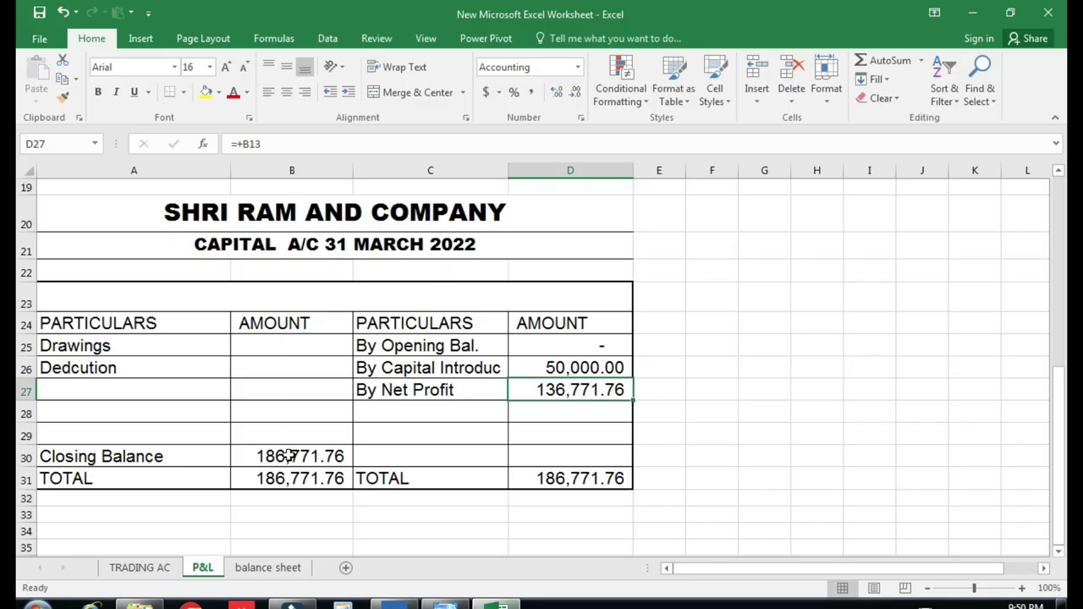
key(alt+Tab)
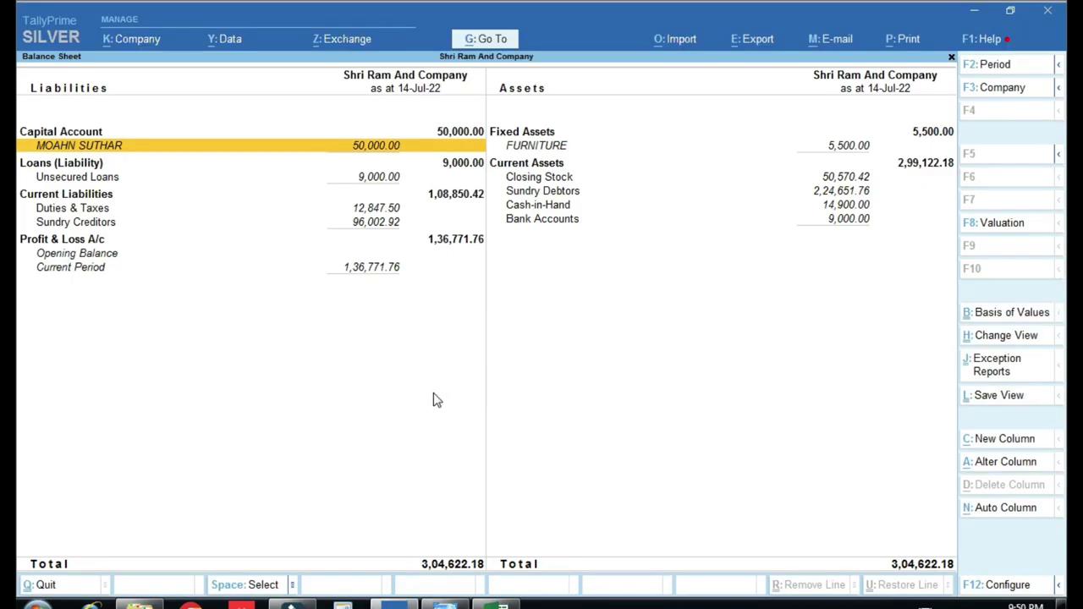
key(alt+Tab)
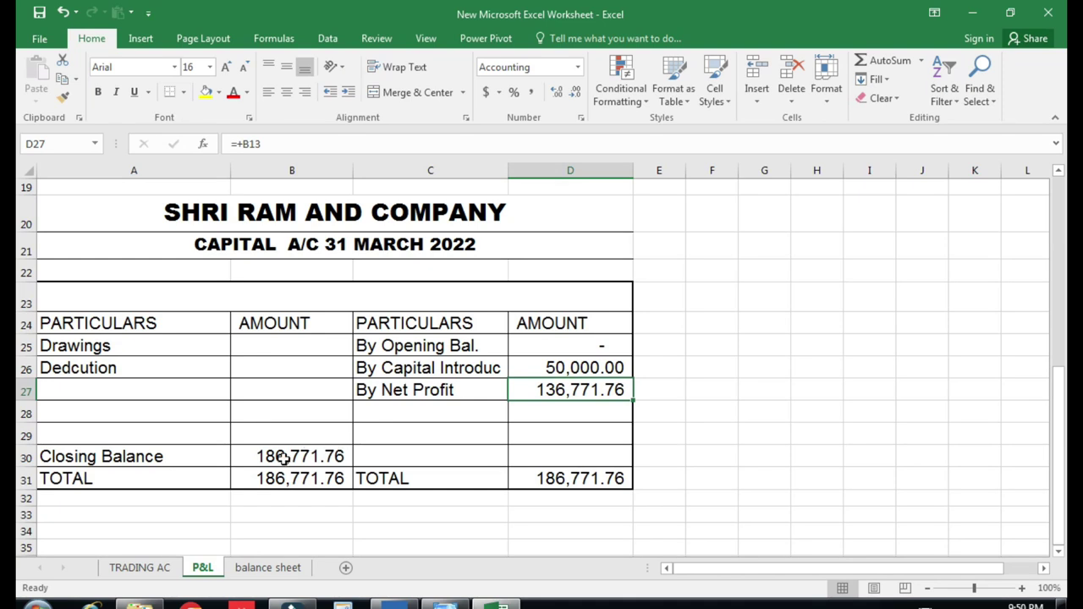
click(279, 457)
click(597, 369)
click(237, 456)
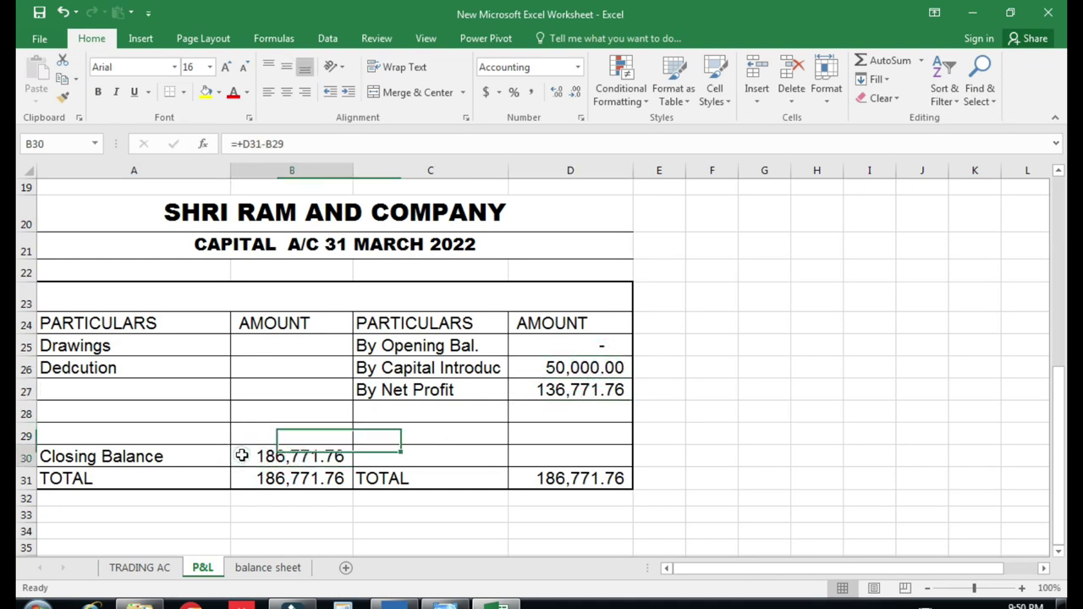
- On the balance sheet, inspect the Capital A/C amount in B7, which holds =+'P&L'!B30
click(272, 570)
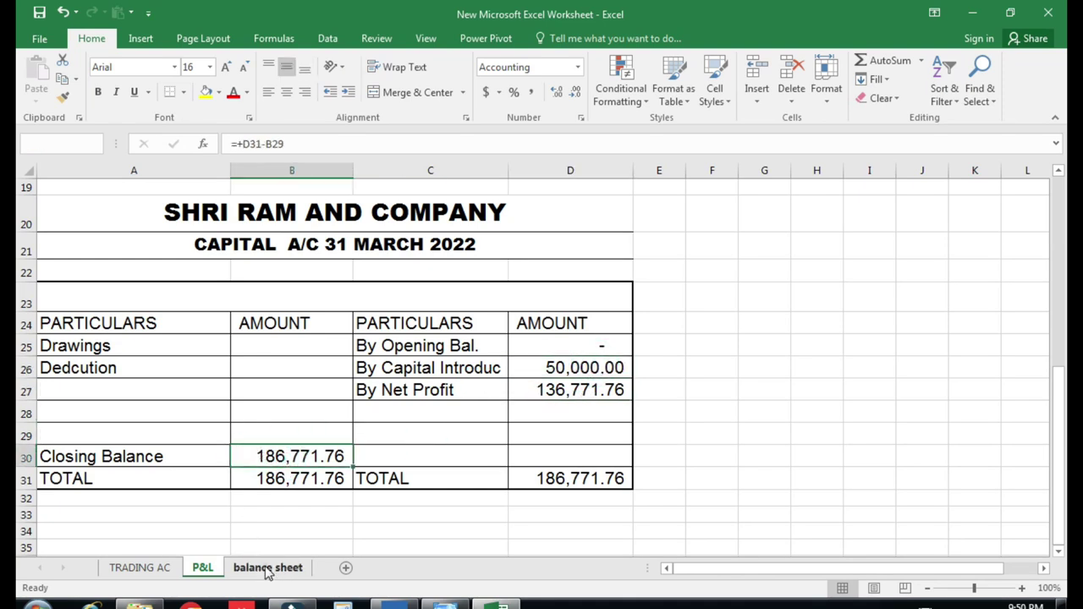
click(208, 387)
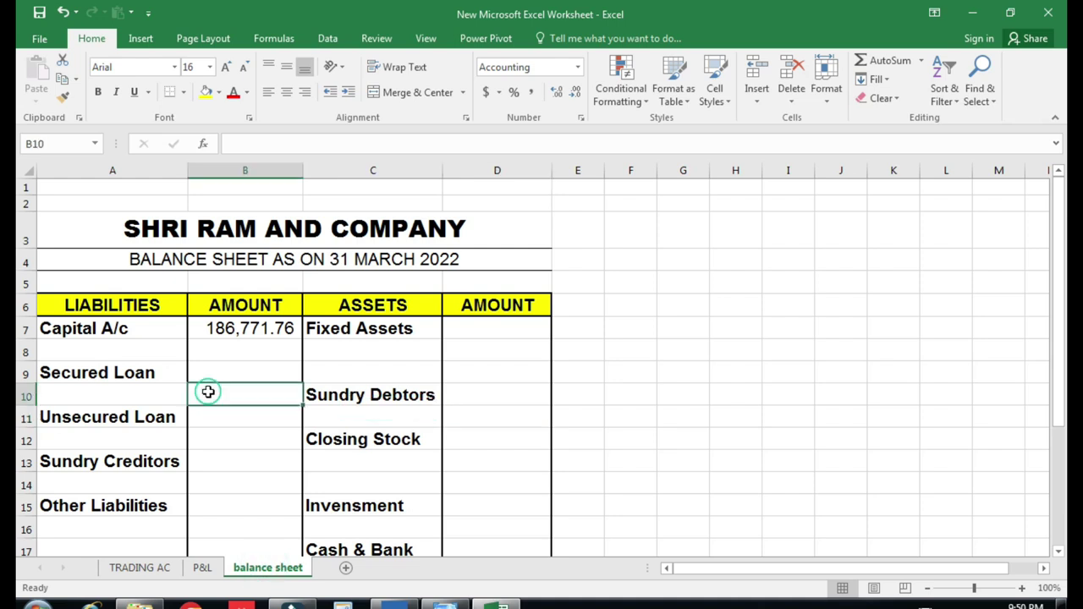
click(196, 229)
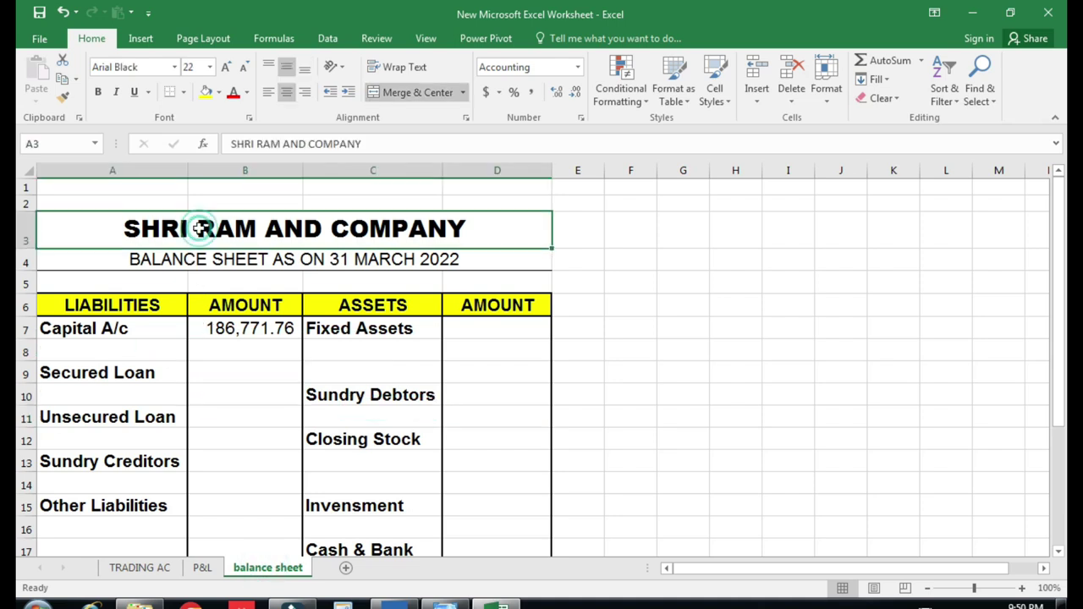
click(93, 334)
click(275, 329)
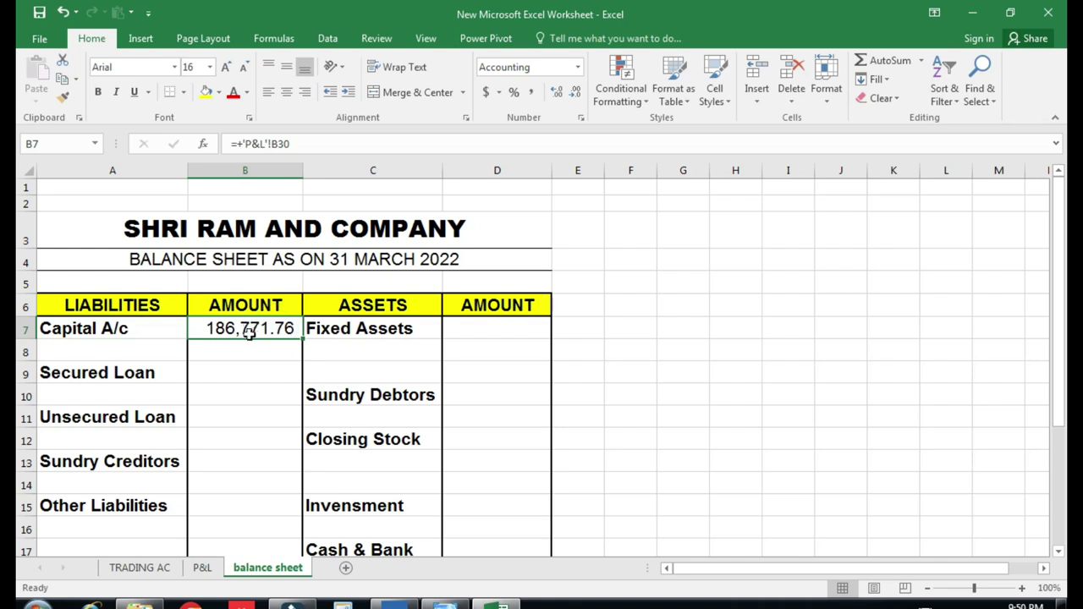
- Check the closing balance in B30 on the P&L sheet, then return to the balance sheet
click(204, 568)
scroll(272, 503, down, 1)
click(273, 504)
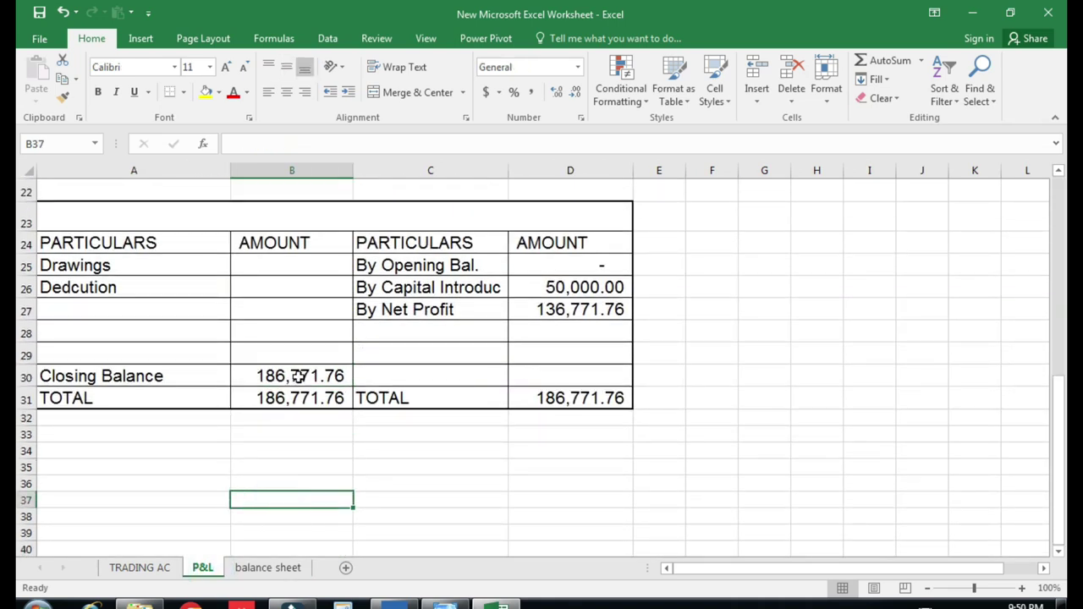
click(294, 377)
click(268, 568)
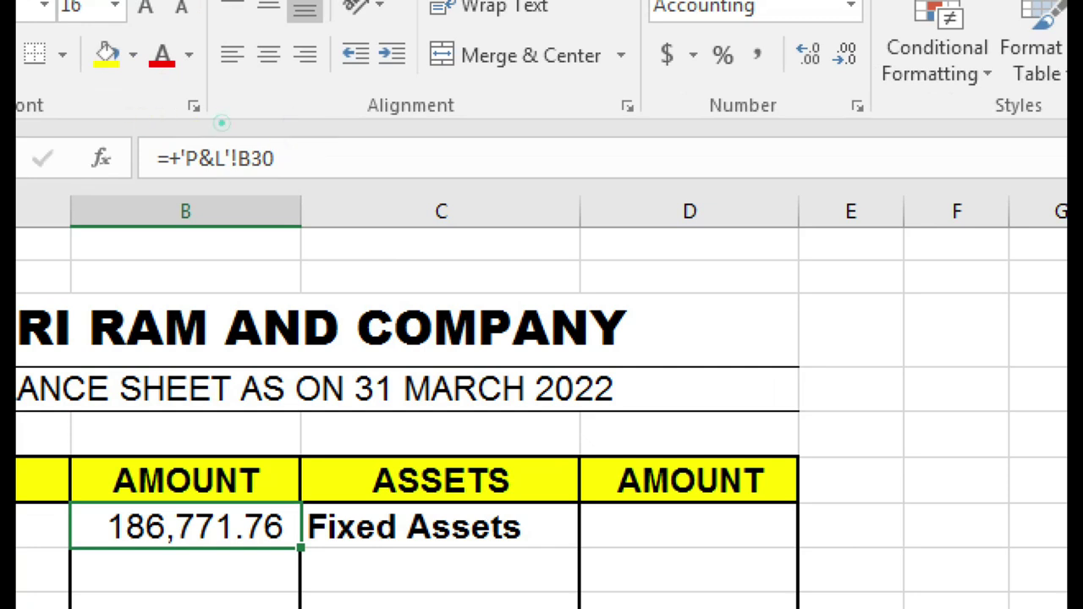
- Annotate the 186,771.76 capital amount with a box and a line to its formula
drag(69, 478, 318, 573)
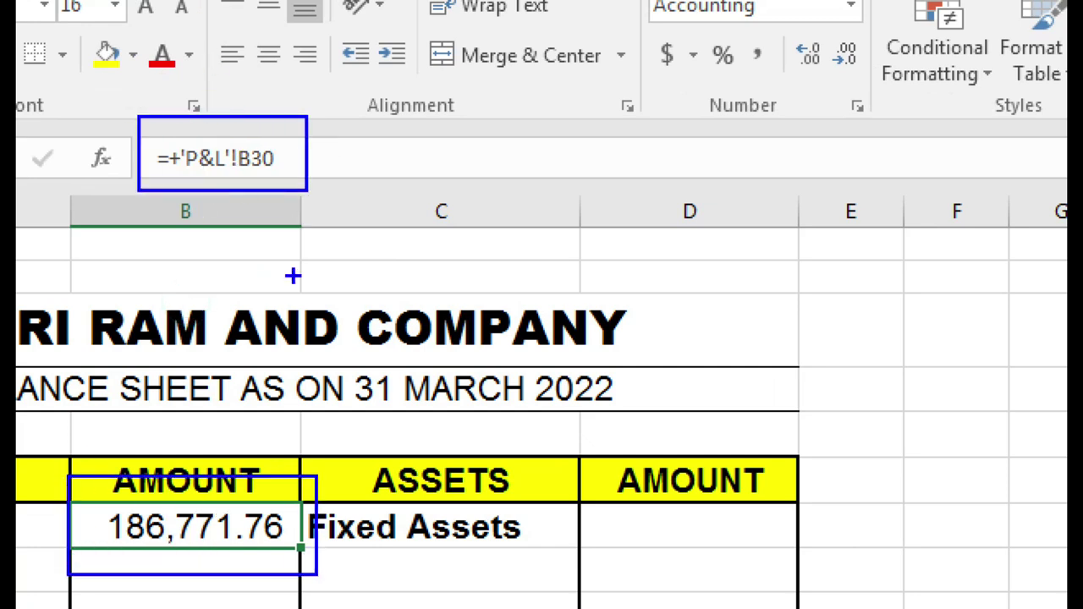
drag(272, 535, 342, 212)
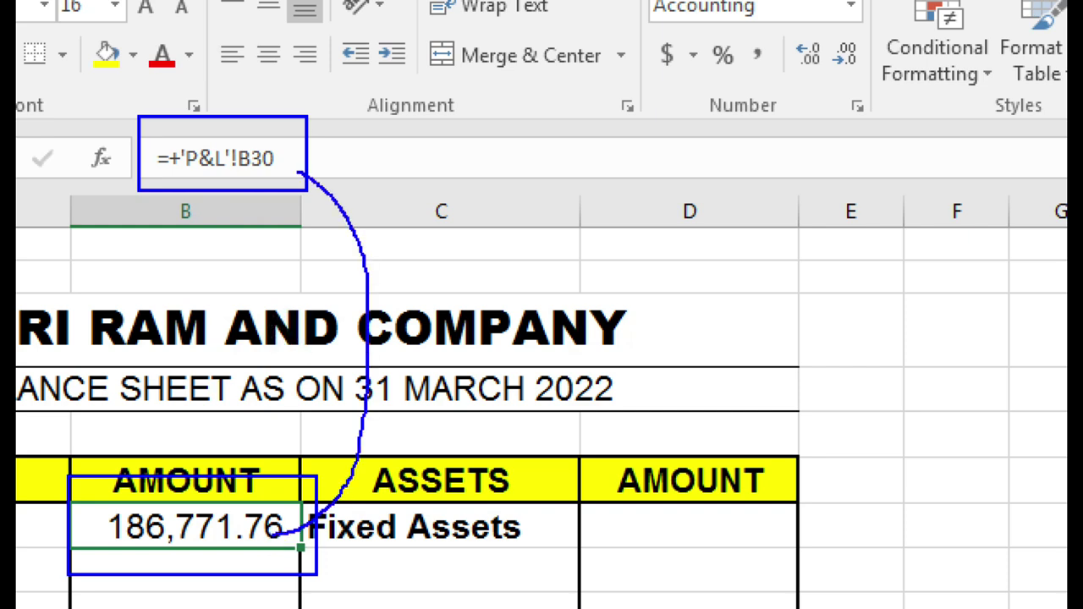
drag(290, 166, 289, 184)
drag(222, 140, 301, 106)
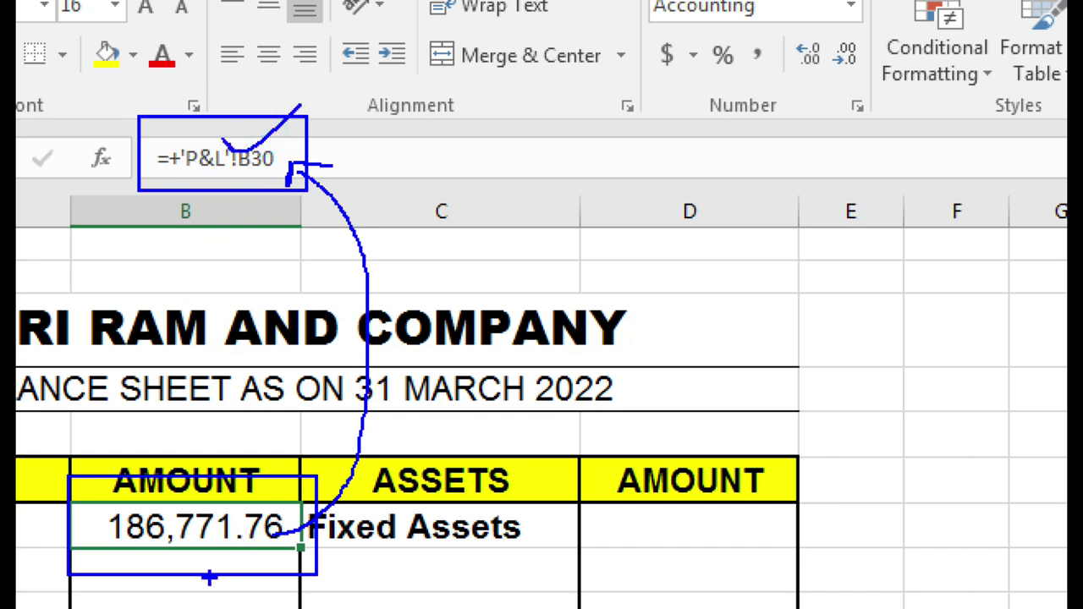
drag(42, 518, 64, 538)
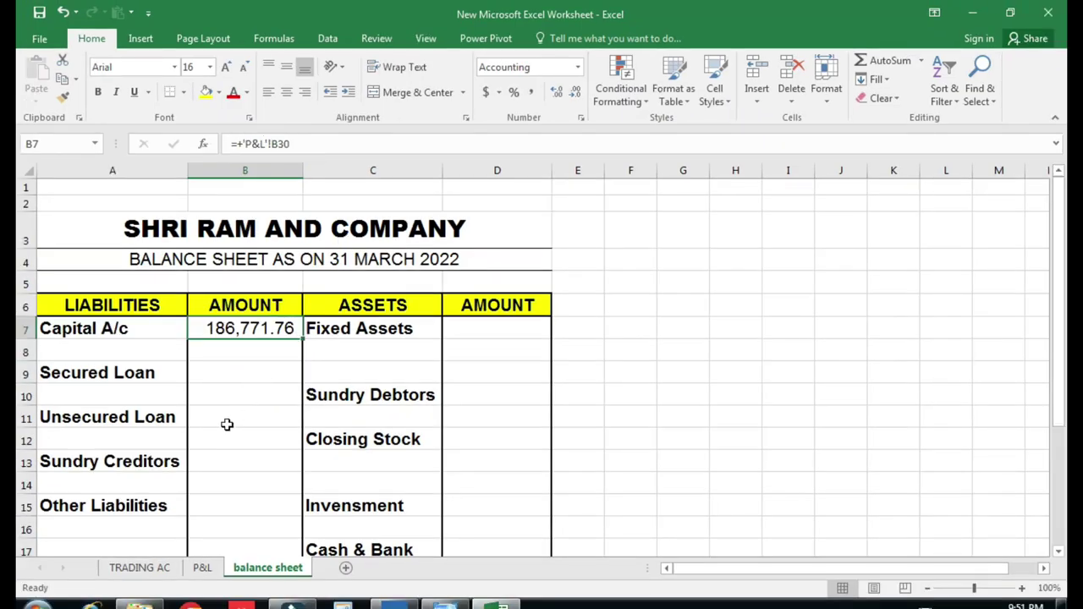
click(225, 420)
scroll(224, 388, down, 1)
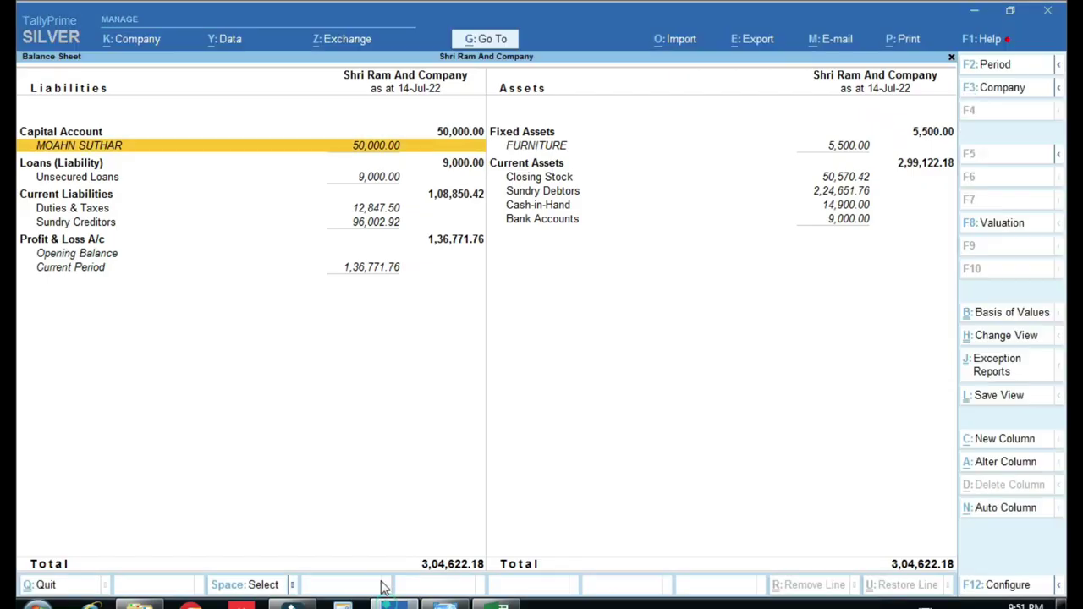
click(292, 602)
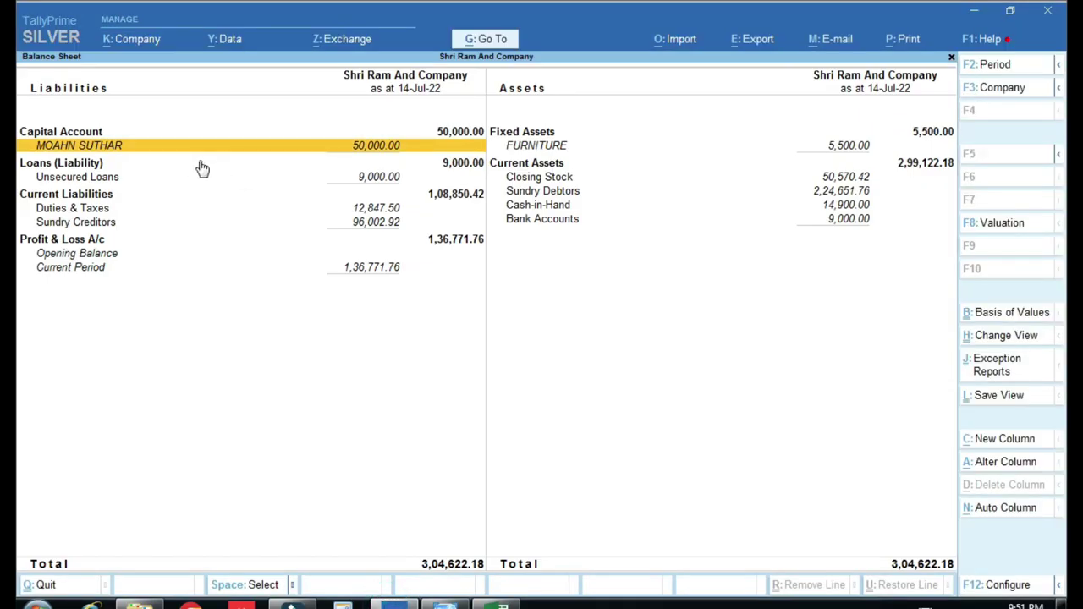
click(325, 186)
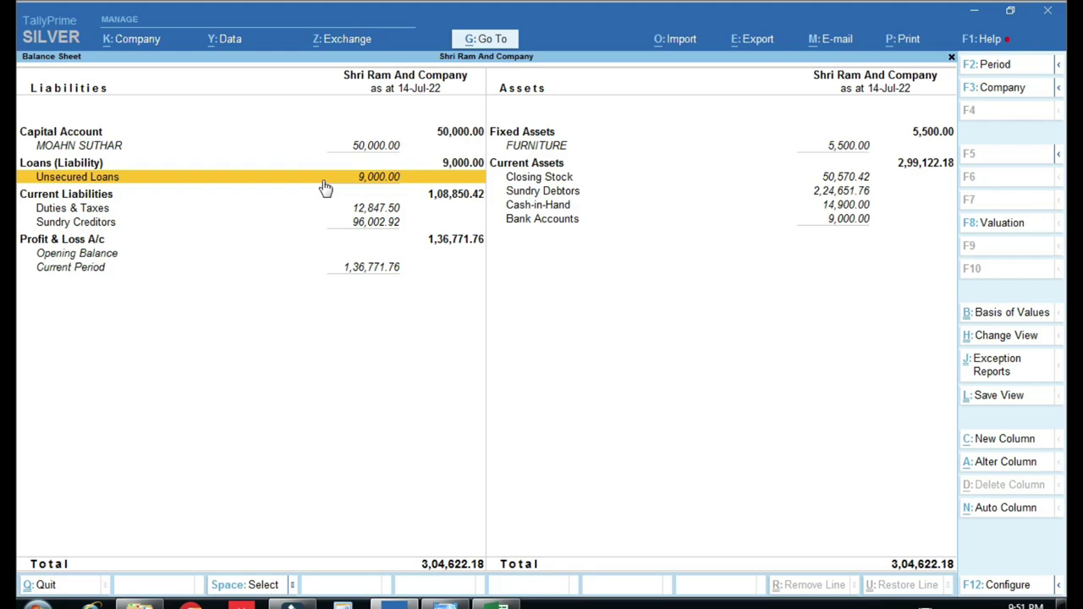
key(alt+Tab)
key(Left)
key(Right)
key(alt+Tab)
click(325, 186)
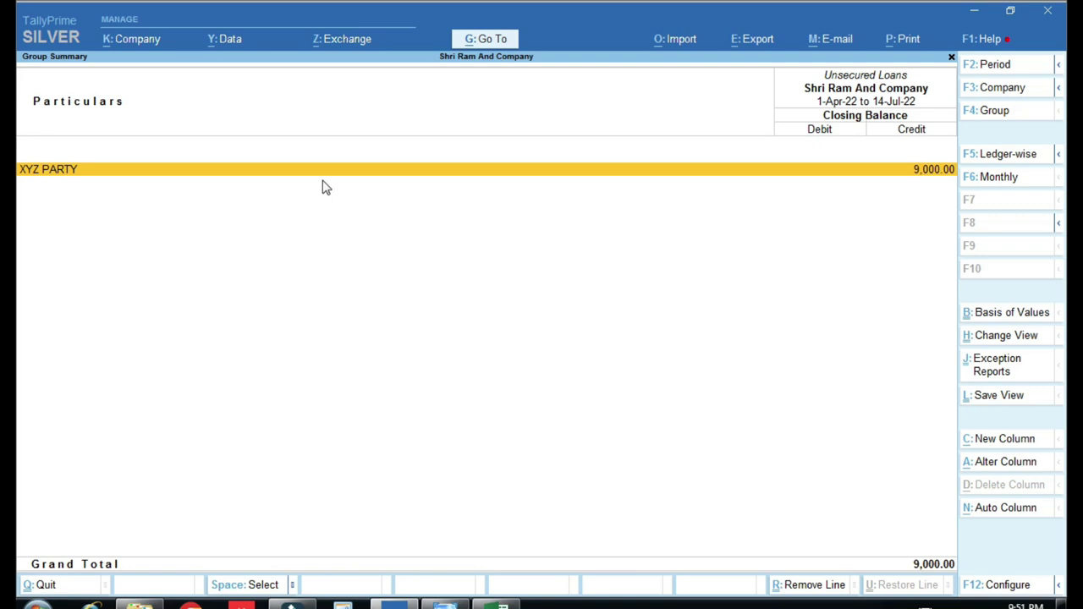
key(Escape)
key(alt+Tab)
key(Left)
key(Down)
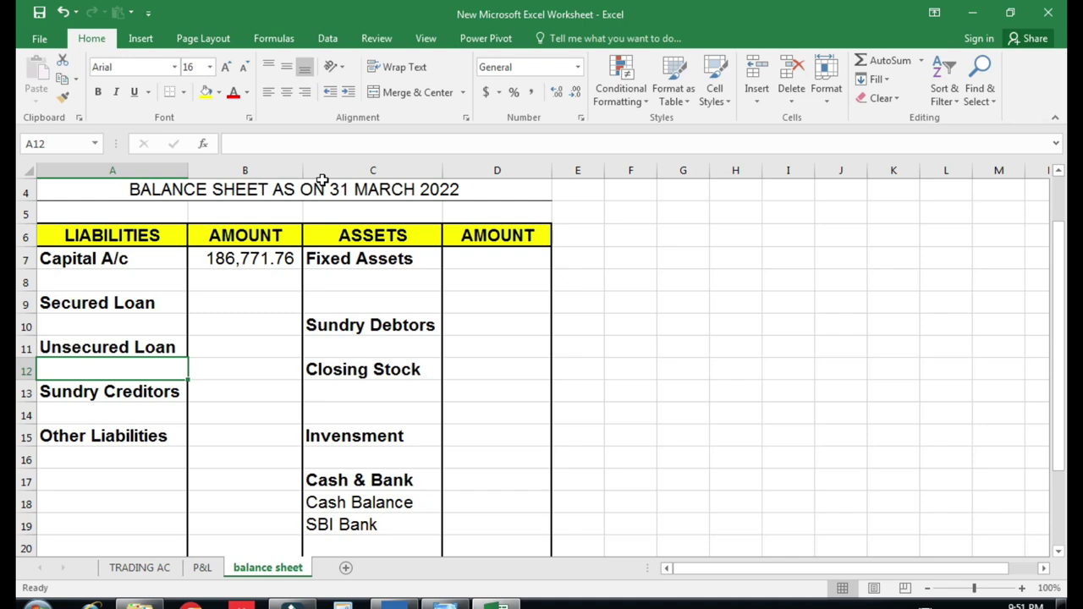
- Enter 9,000 as the Unsecured Loan amount in B11
key(Up)
key(Right)
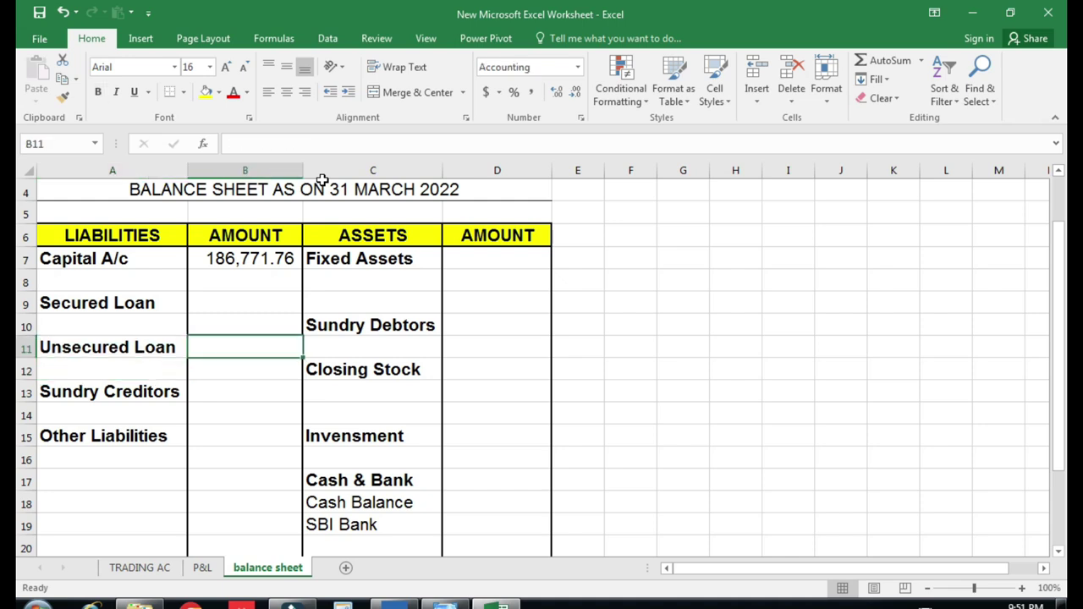
text(9,000)
key(Return)
- Move to the Sundry Creditors cell B13 and locate Sundry Creditors in TallyPrime's balance sheet
key(Left)
key(Down)
key(Right)
key(alt+Tab)
key(Down)
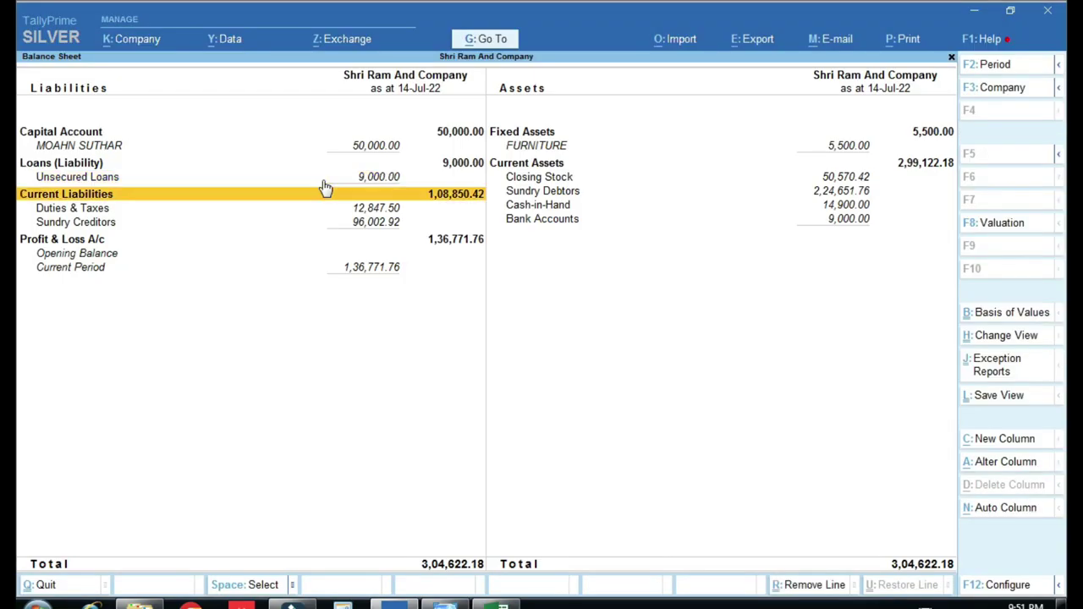
key(Down)
key(Down)
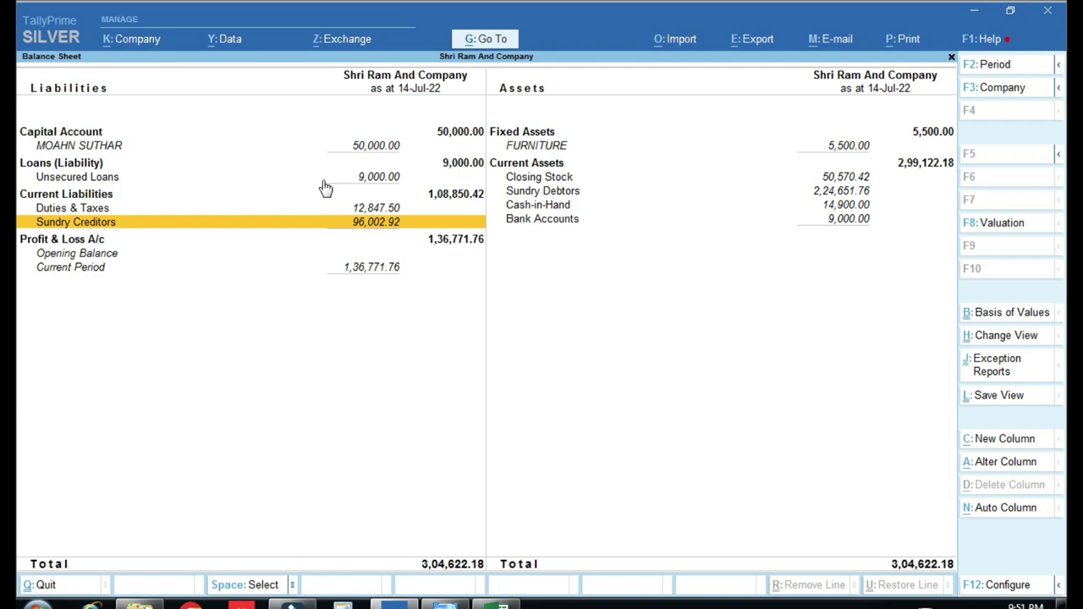
key(ctrl)
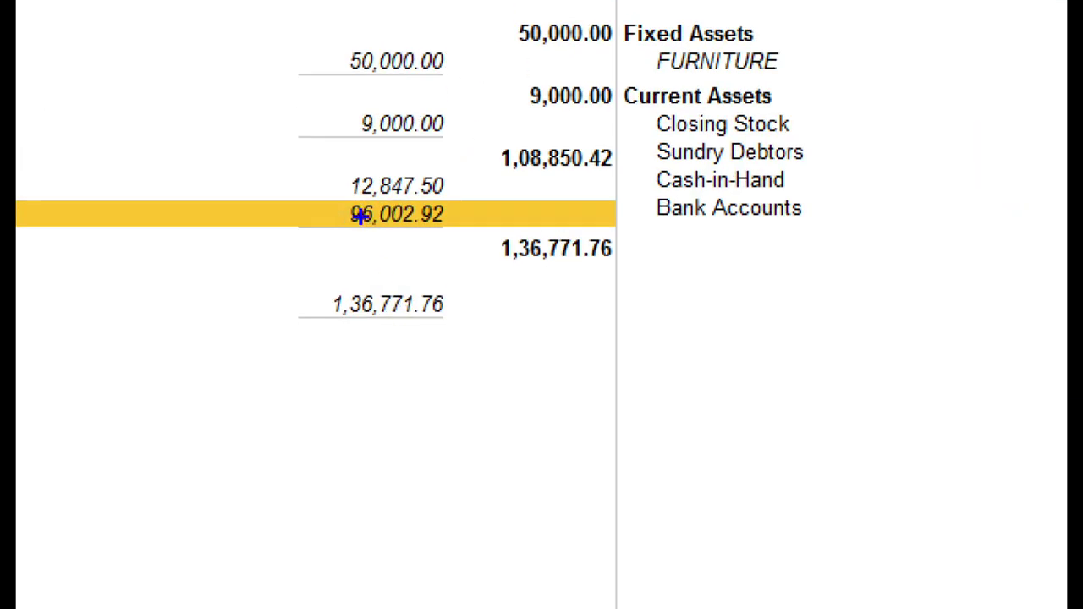
- Open TallyPrime's Sundry Creditors breakdown, select Excel cell B13, and add a blank Sheet1
drag(324, 194, 478, 233)
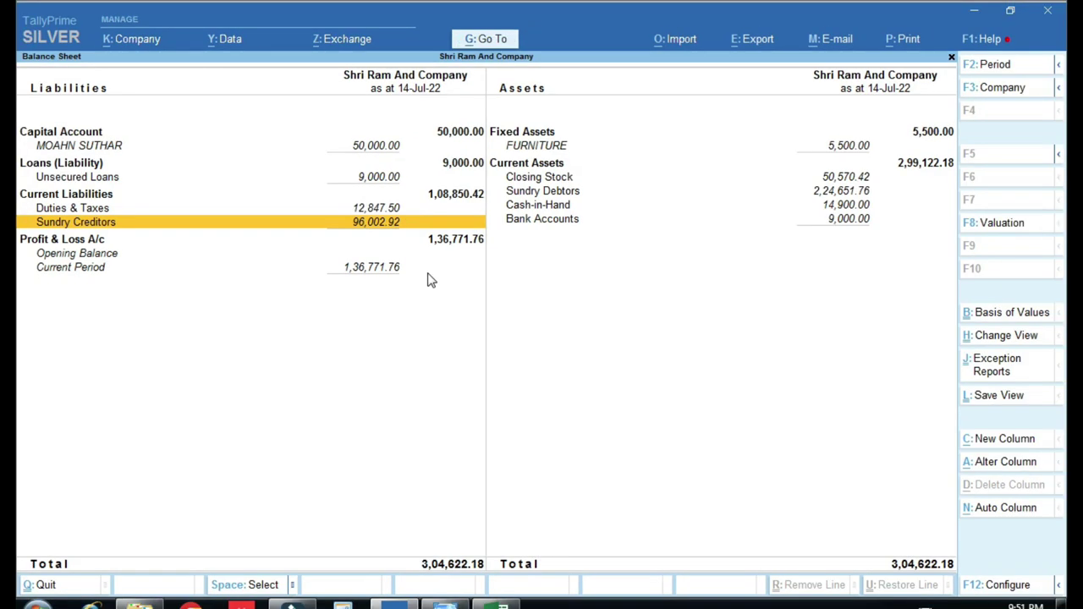
key(Return)
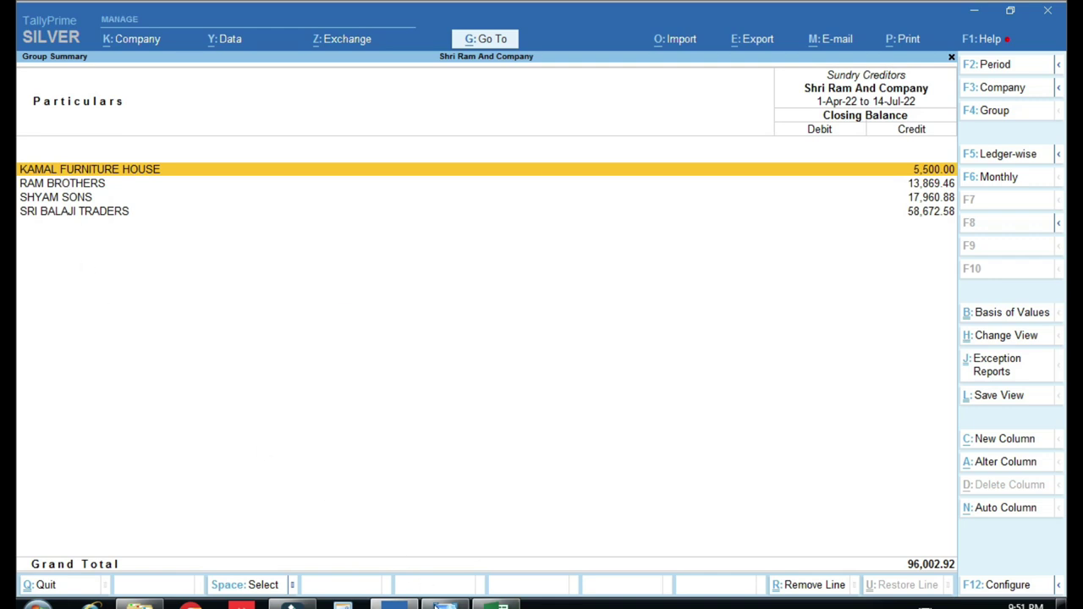
click(502, 605)
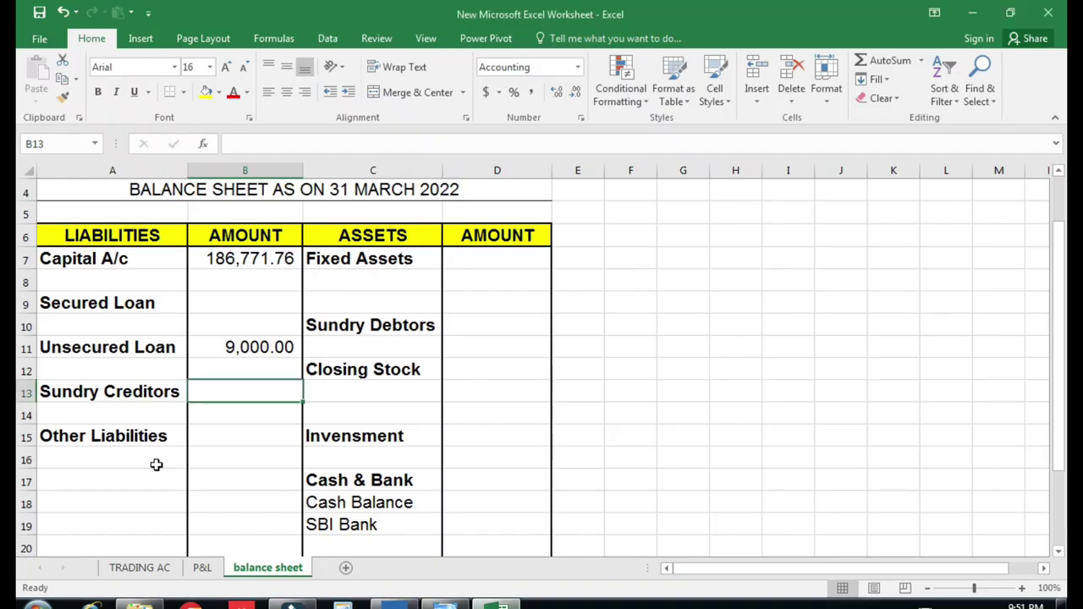
click(122, 410)
click(216, 394)
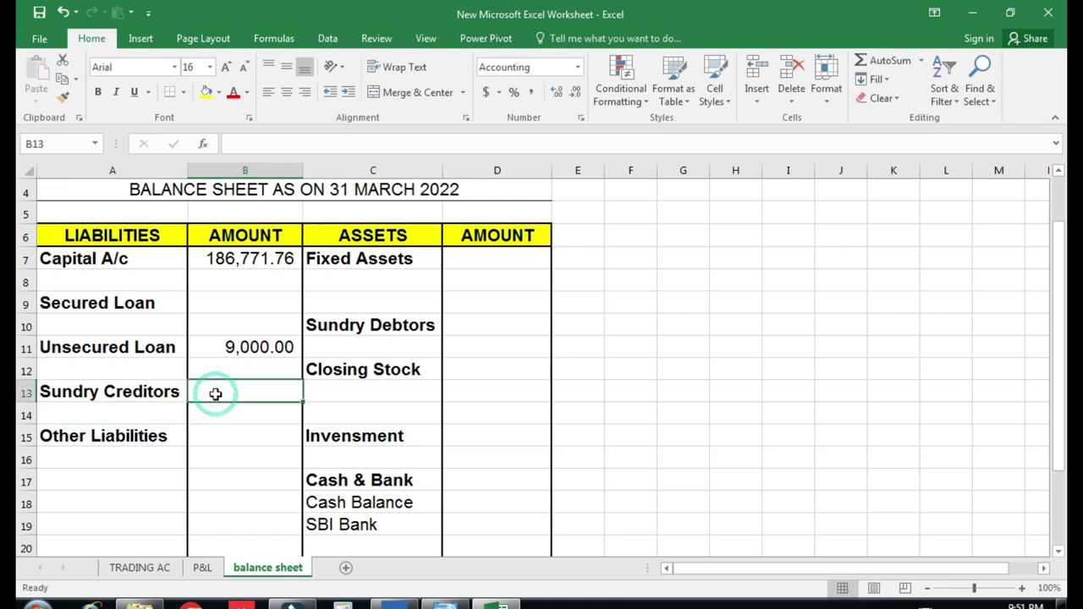
click(345, 568)
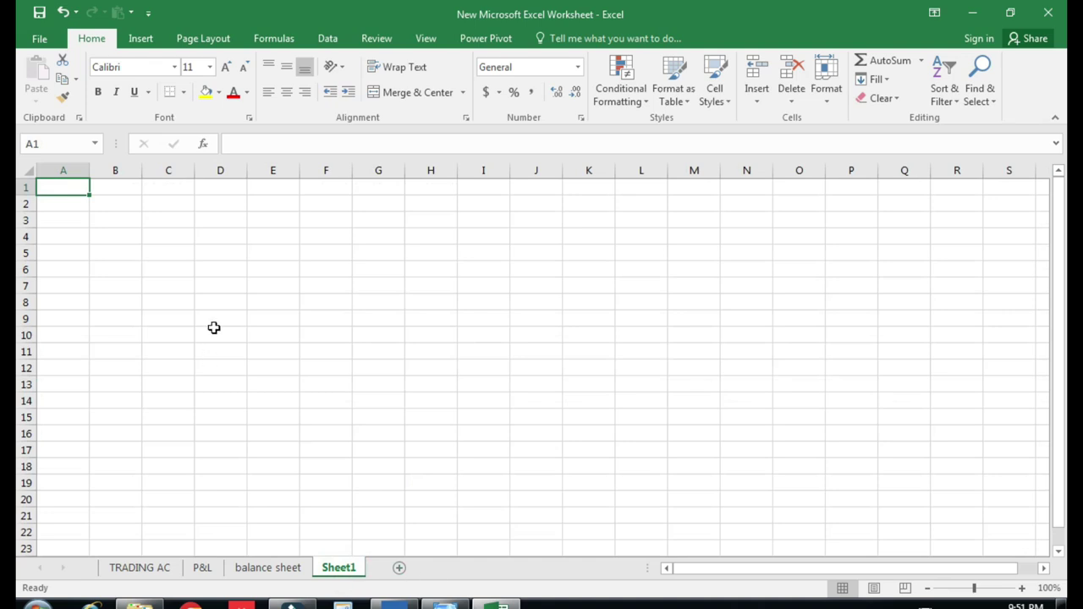
click(260, 566)
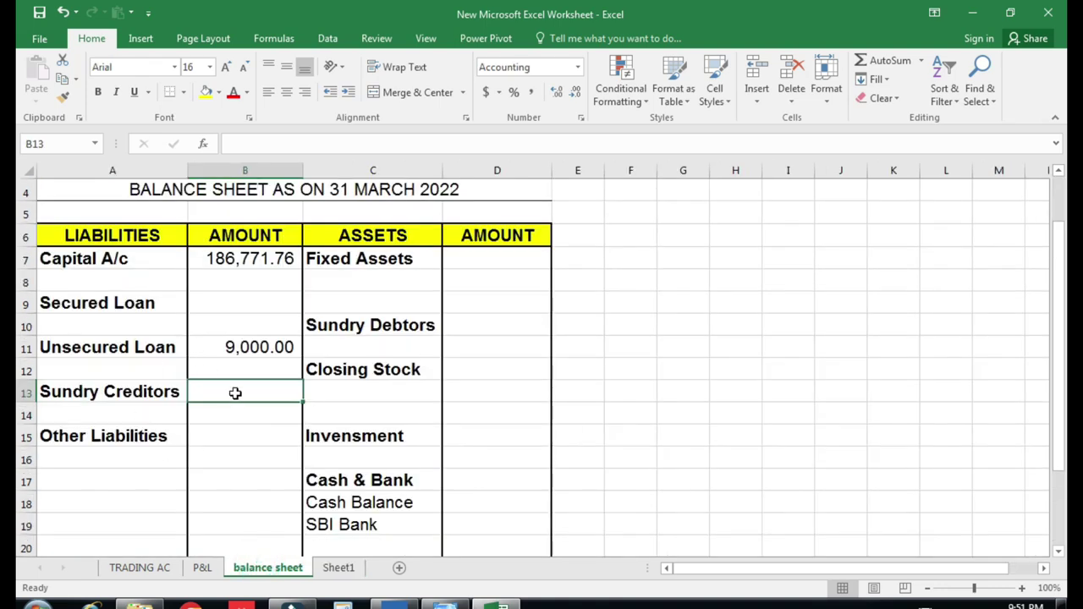
- Enter 96,002.92 as the Sundry Creditors amount in B13, matching TallyPrime
key(alt+Tab)
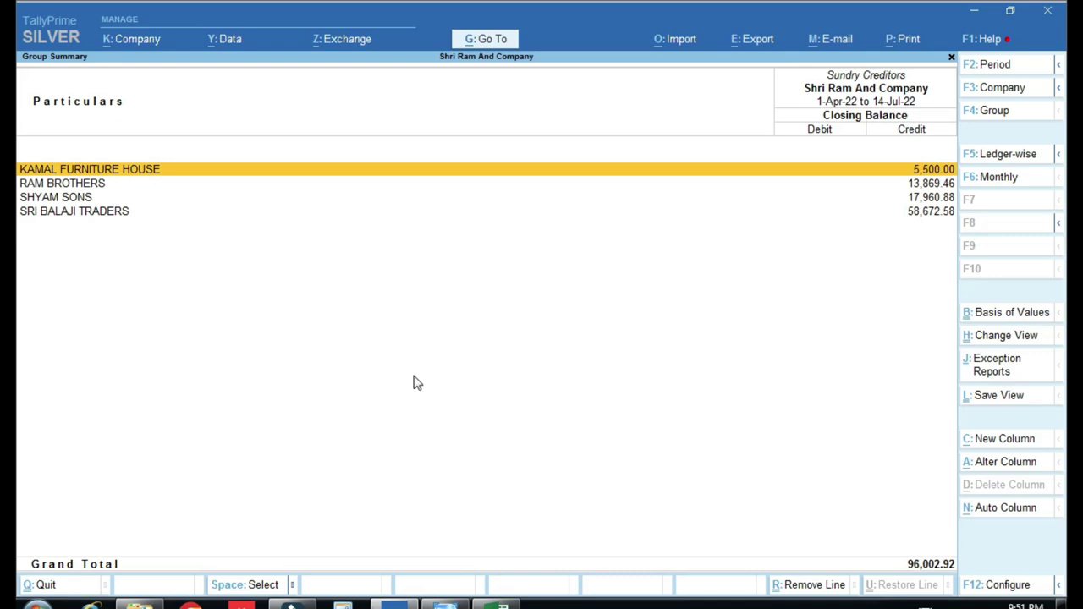
key(alt+Tab)
text(96600)
key(Escape)
text(96002)
key(alt+Tab)
- Return to TallyPrime's balance sheet and move to the Duties & Taxes line
key(alt+Tab)
text(.92)
key(Return)
key(Return)
key(alt+Tab)
key(Escape)
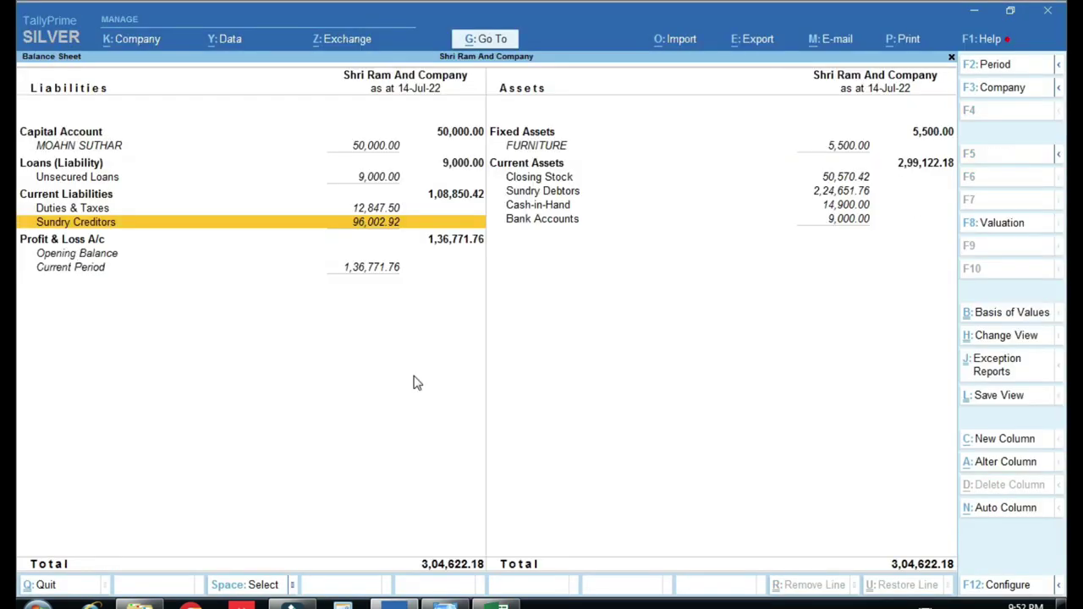
key(Up)
- Open TallyPrime's Duties & Taxes and list CGST TAX and SGST TAX in A16:A17
key(Return)
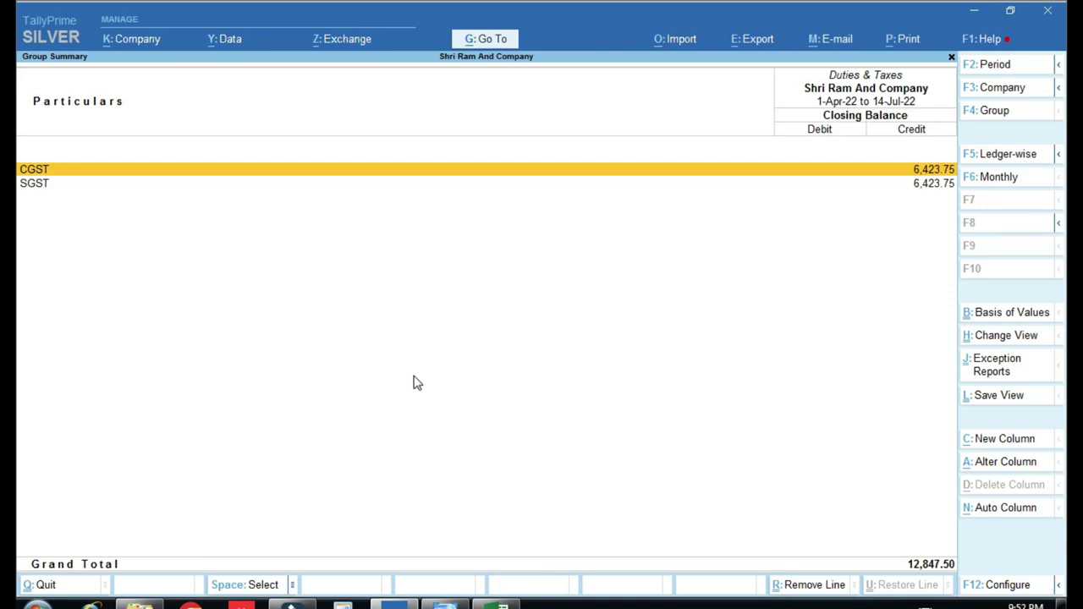
key(alt+Tab)
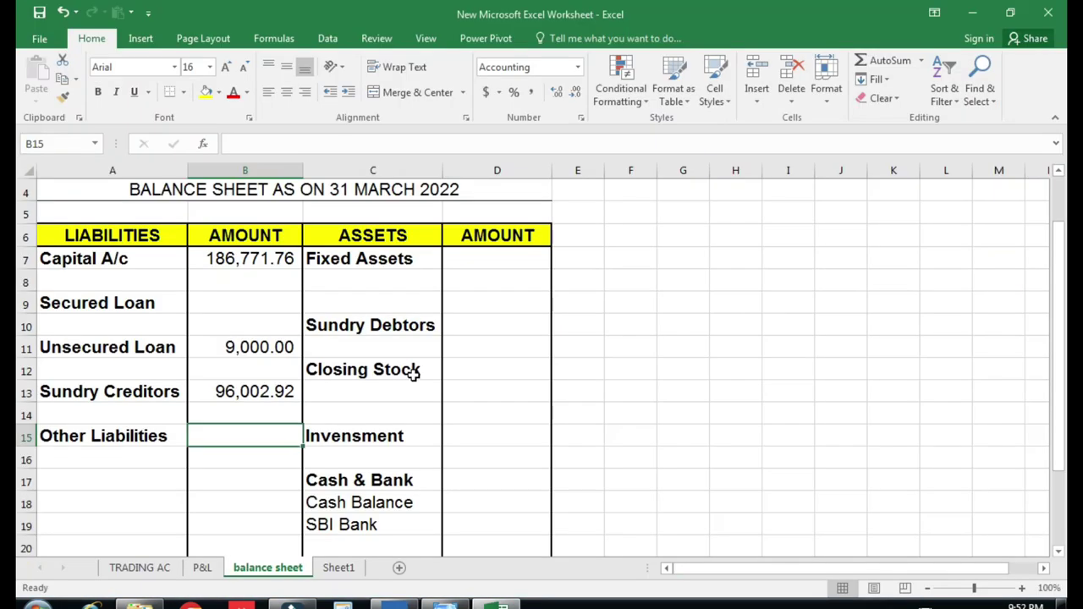
key(Left)
key(Down)
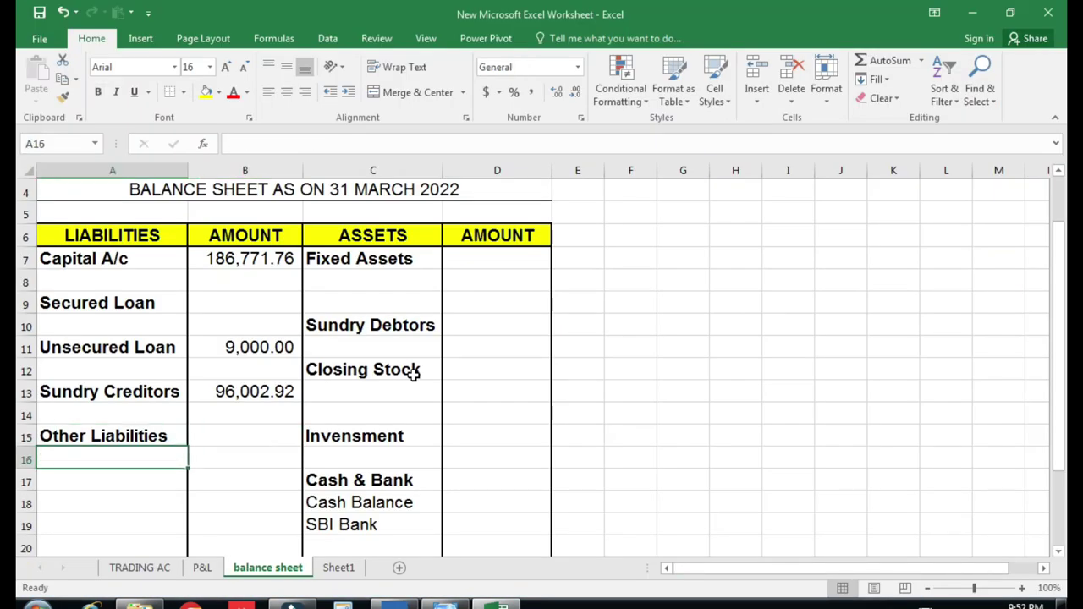
text(g)
key(BackSpace)
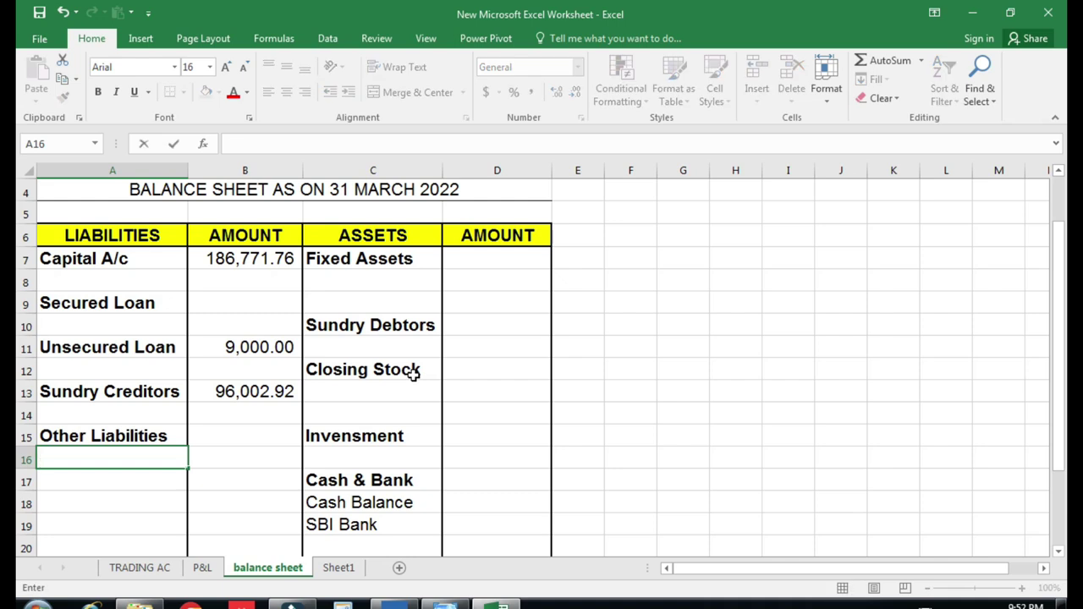
text(SGS)
text(T TAX)
key(Return)
text(SGST TA)
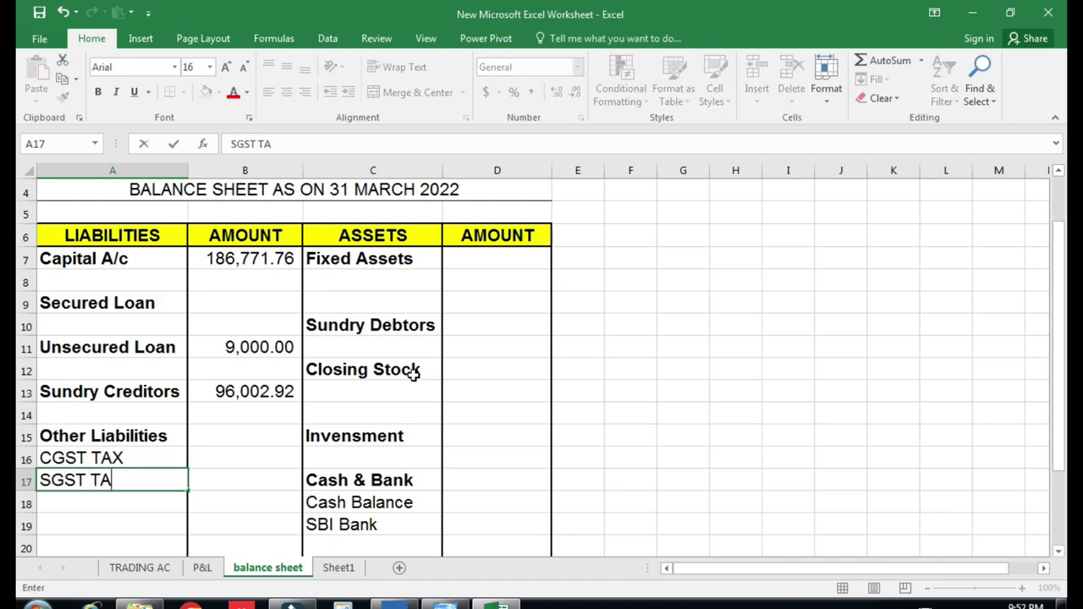
text(X)
key(Return)
- Enter 6,423.75 as the CGST TAX amount in B16
key(Up)
key(Up)
key(Right)
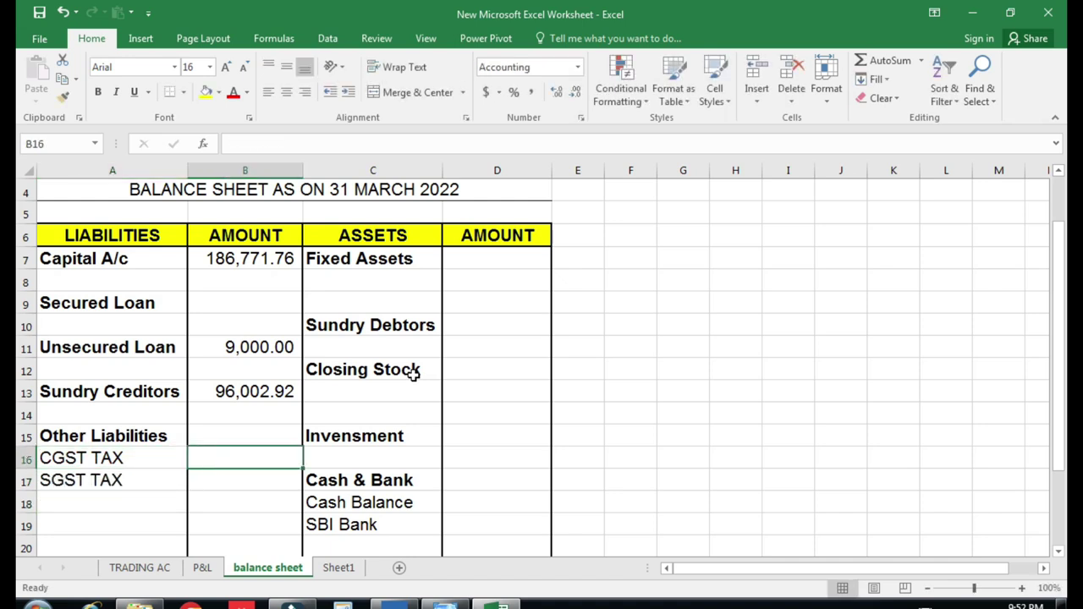
key(alt+Tab)
key(alt+Tab)
text(6423)
key(alt+Tab)
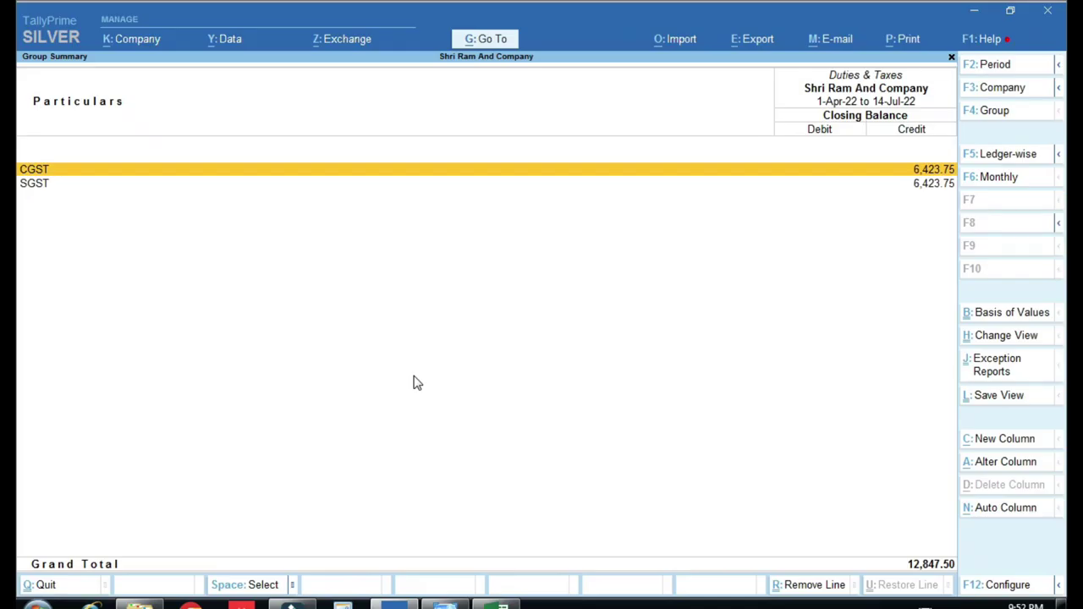
key(alt+Tab)
text(.75)
key(Return)
- Copy 6,423.75 into the SGST TAX amount cell B17
key(Up)
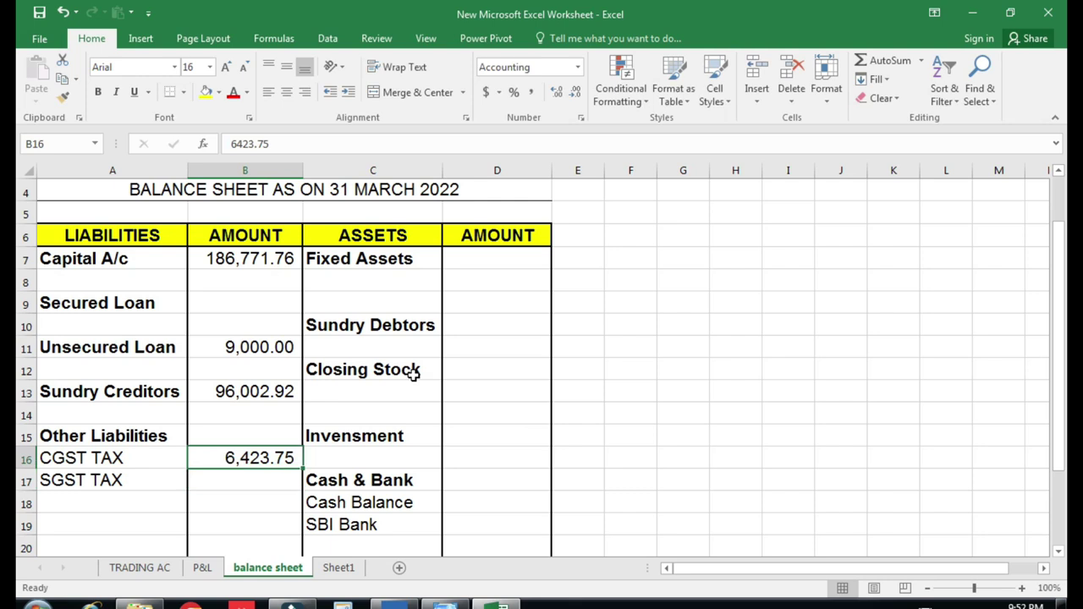
key(ctrl+c)
key(Down)
key(Return)
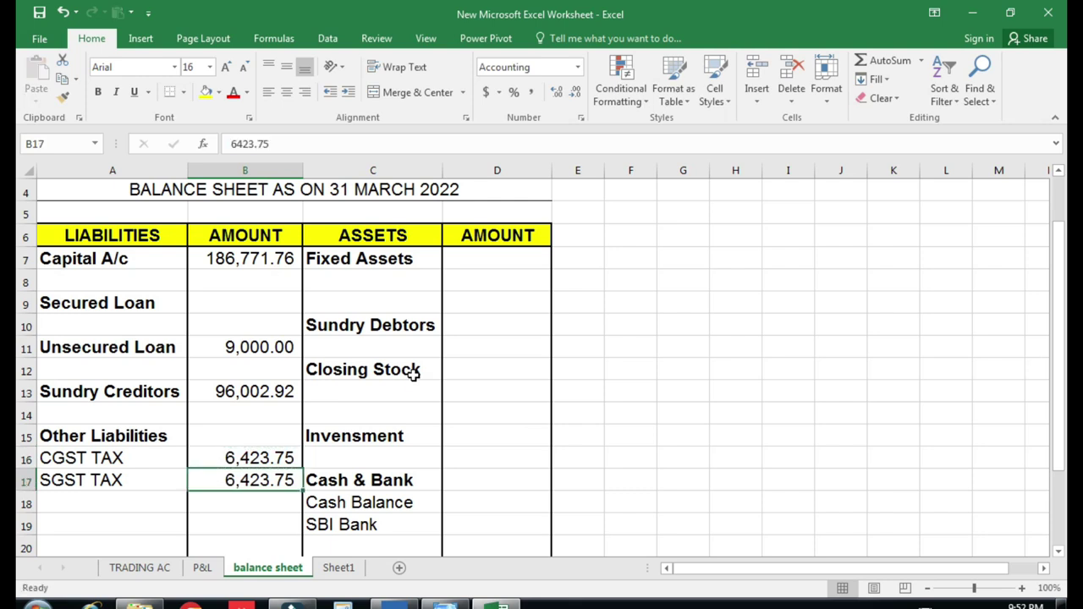
key(Down)
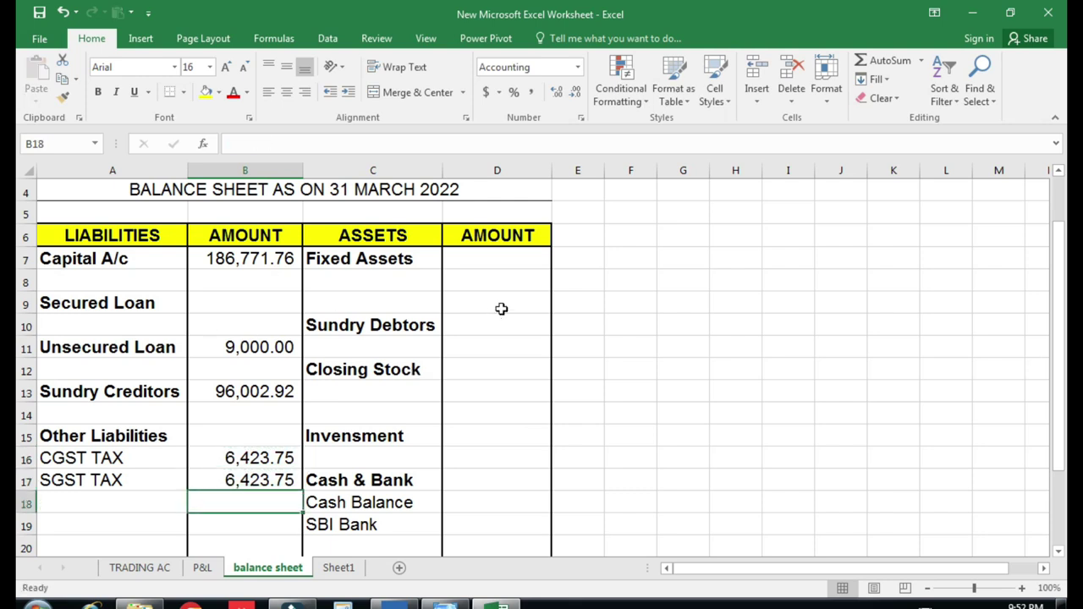
click(503, 259)
key(alt+Tab)
key(Escape)
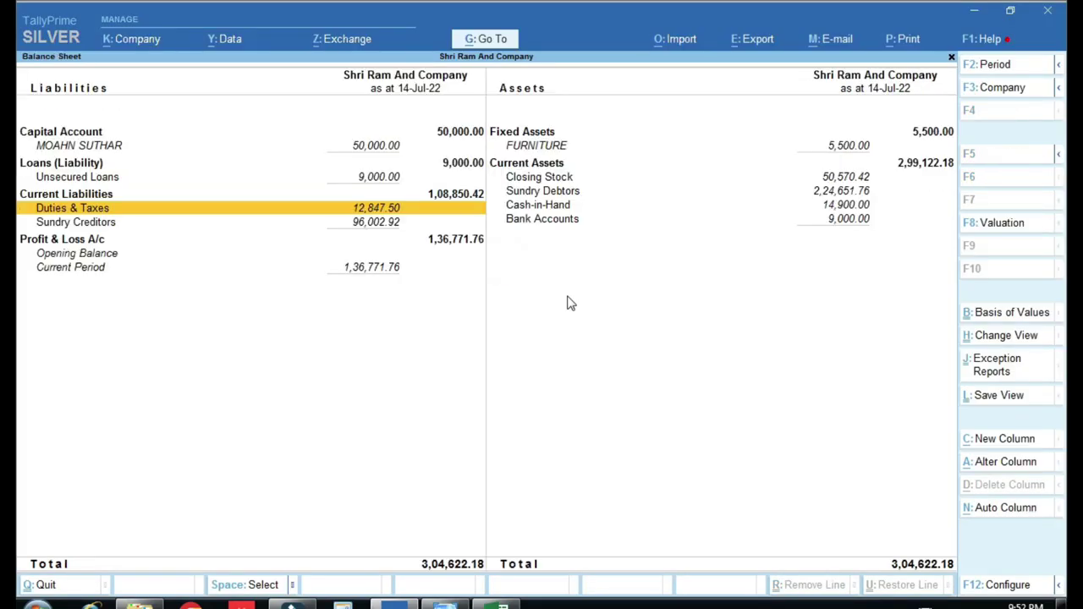
- Enter 5,500 as the Fixed Assets amount in D7, read from TallyPrime
key(Up)
key(Right)
key(Up)
key(Up)
key(alt+Tab)
key(Left)
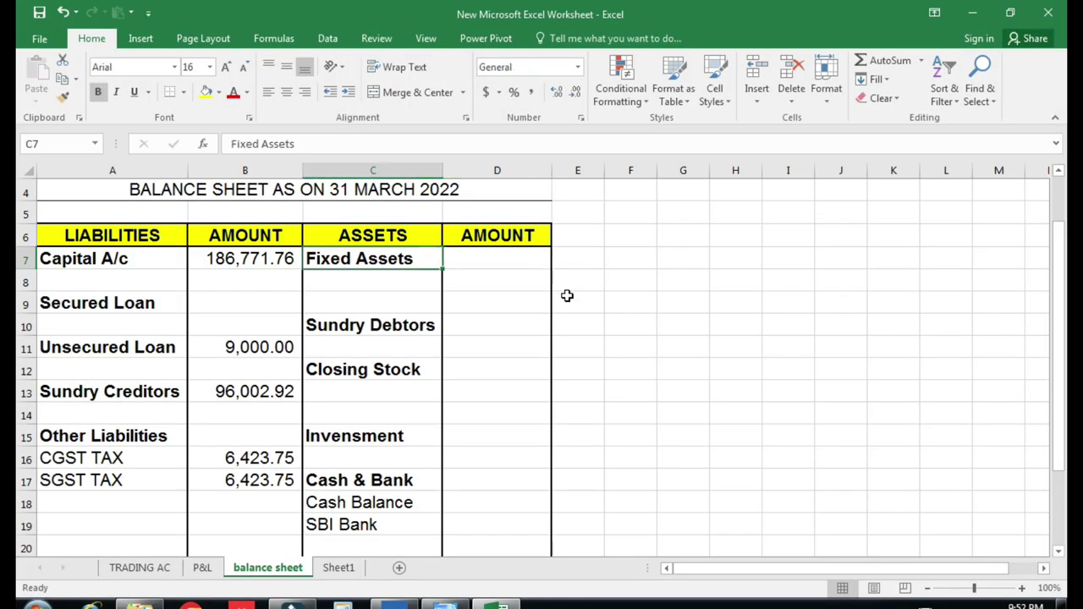
key(Down)
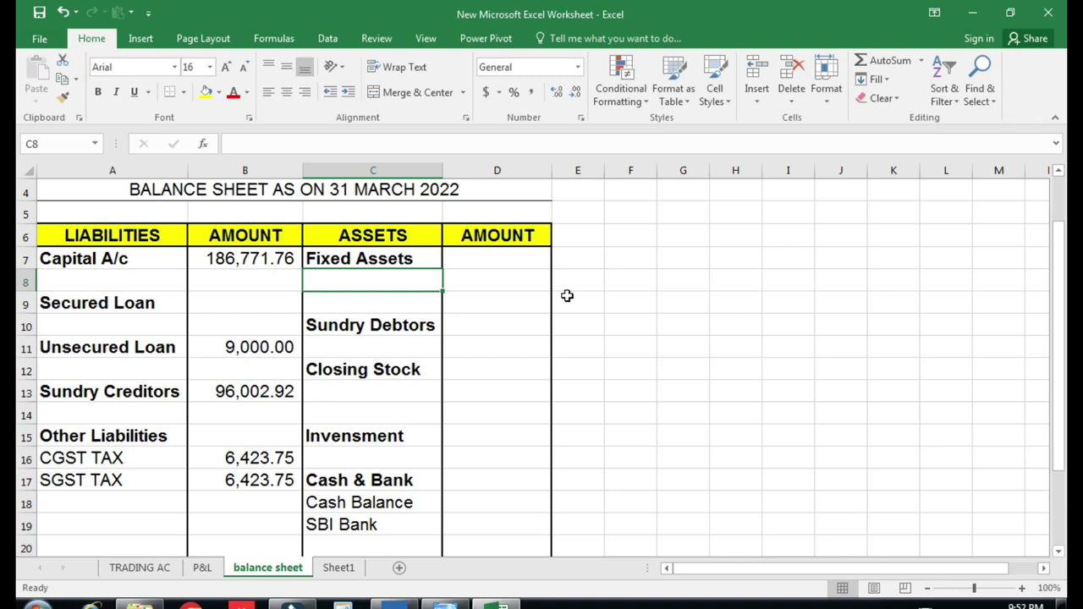
key(Up)
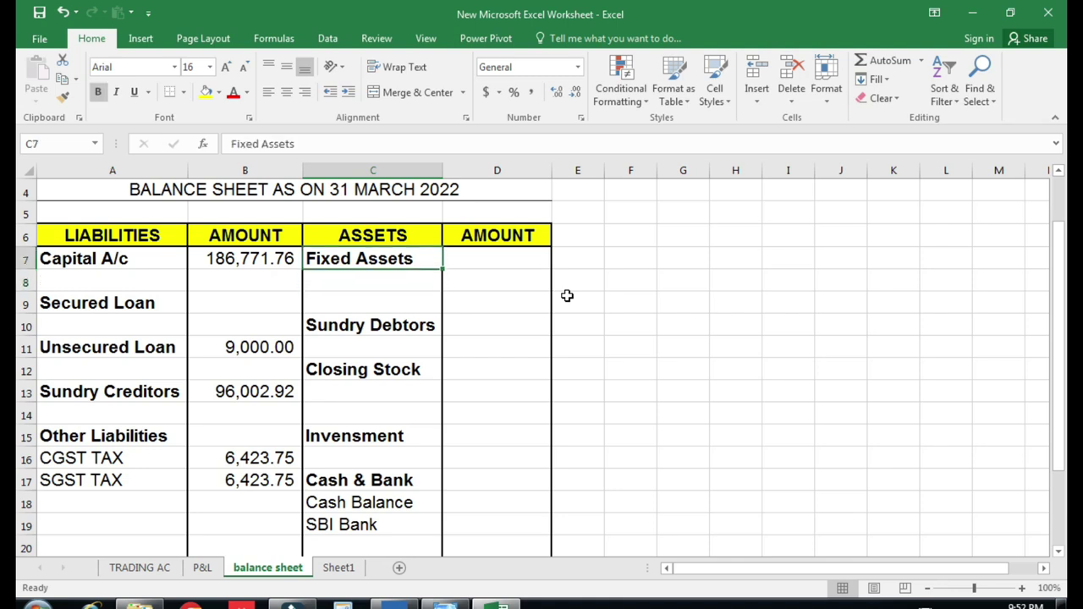
key(Down)
key(Right)
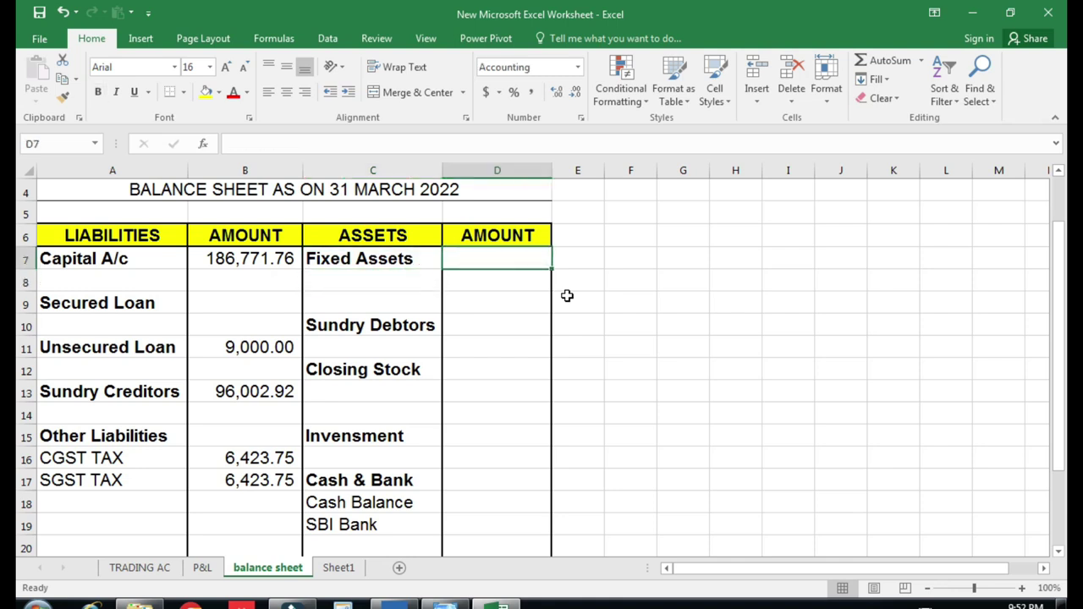
key(alt+Tab)
- Review TallyPrime's Sundry Debtors breakdown by party
key(alt+Tab)
key(alt+Tab)
key(alt+Tab)
text(5,500)
key(Return)
key(Down)
key(alt+Tab)
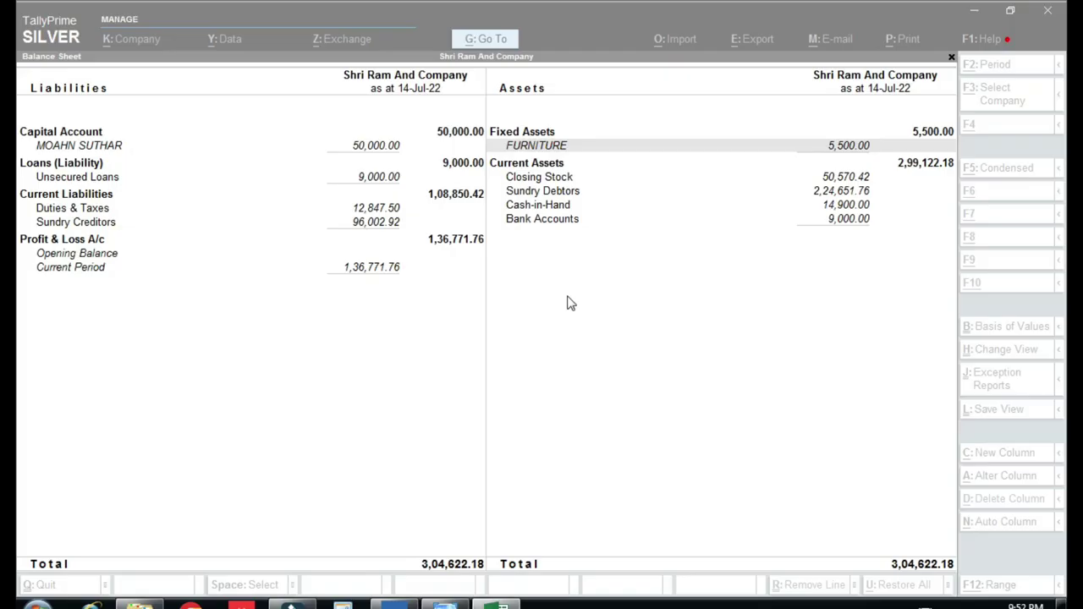
key(Down)
key(Down)
key(Down)
key(Return)
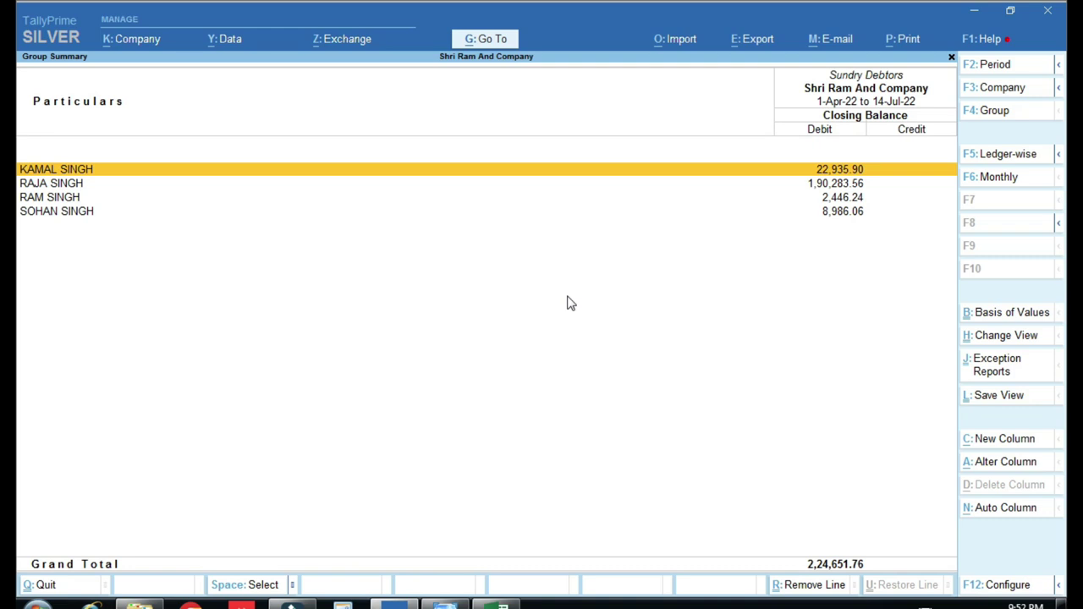
key(Escape)
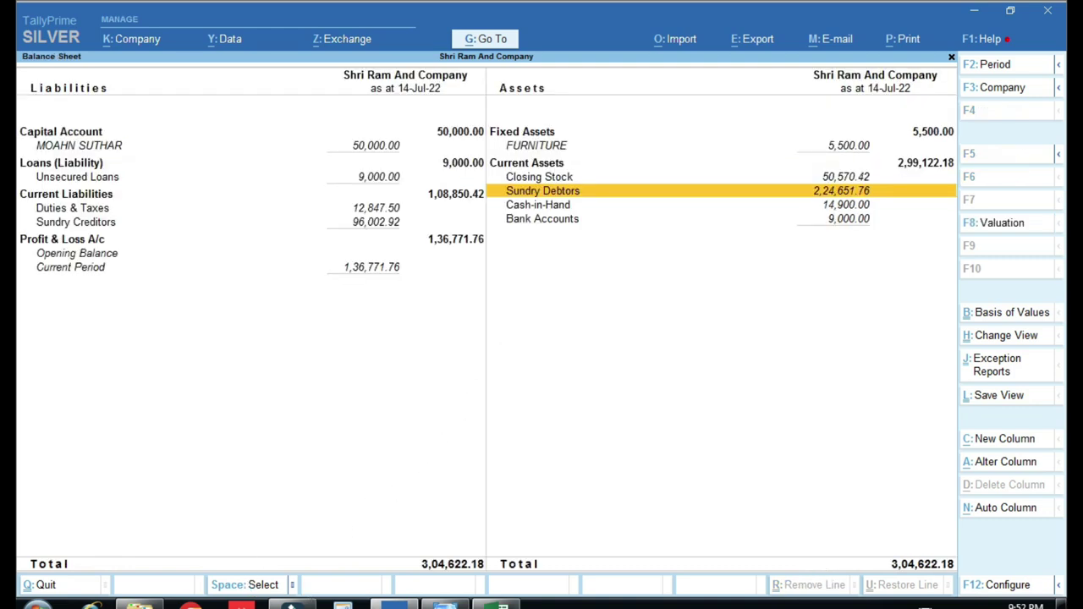
- Add a blank Sheet2 to the workbook
click(502, 604)
click(398, 567)
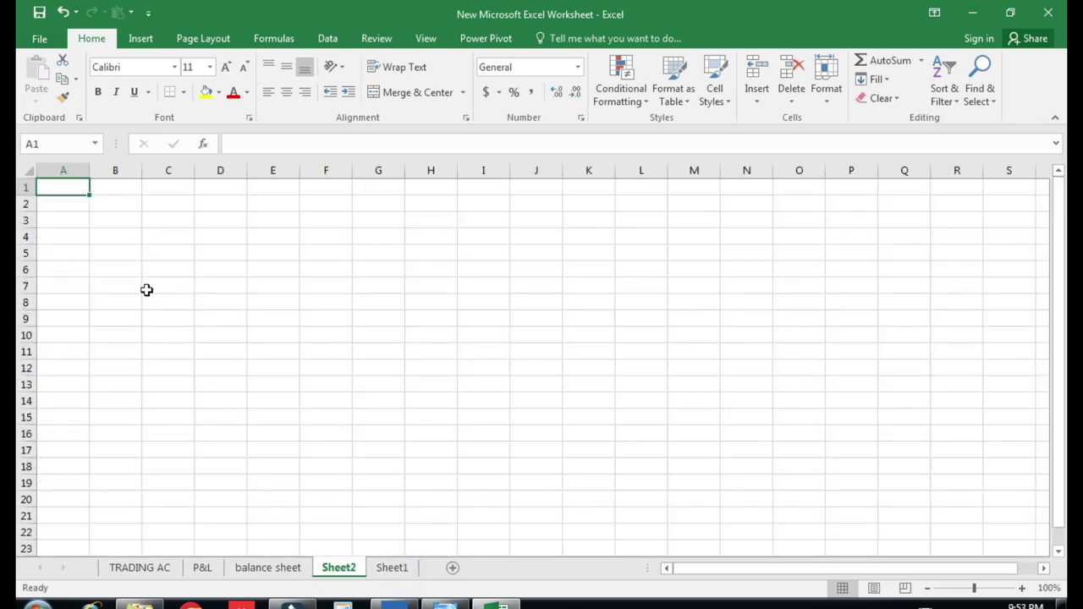
click(97, 250)
click(168, 250)
click(285, 566)
- Enter 224,651.76 as the Sundry Debtors amount in D10
key(alt+Tab)
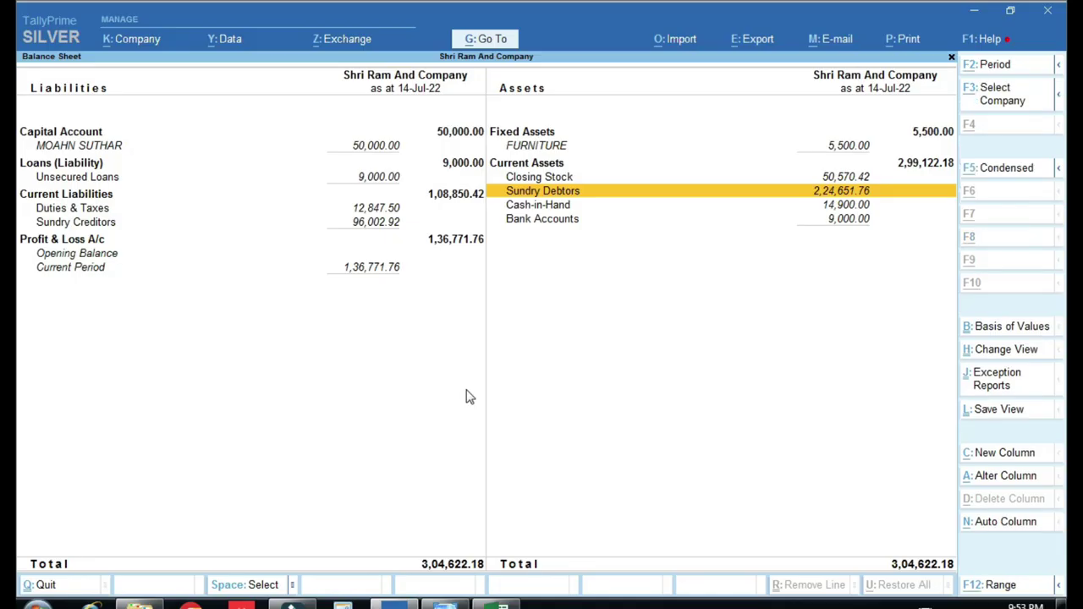
key(alt+Tab)
text(224651)
key(alt+Tab)
key(alt+Tab)
text(6)
key(Return)
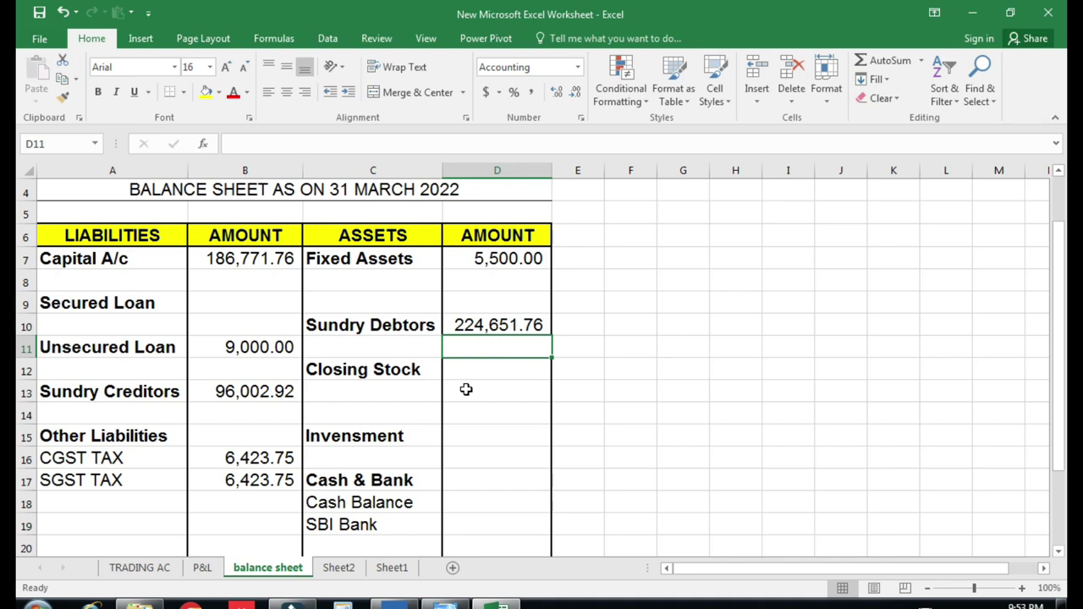
key(Return)
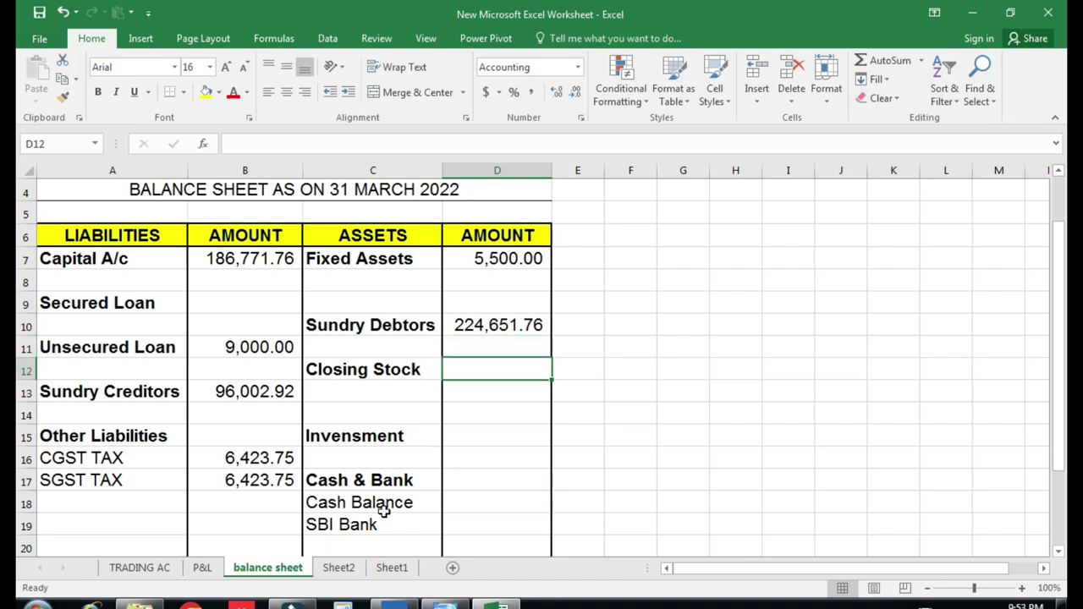
- On Sheet2, add PARTY NAME and AMOUNT headings in B7:C7 and widen columns B and C
click(339, 568)
click(120, 279)
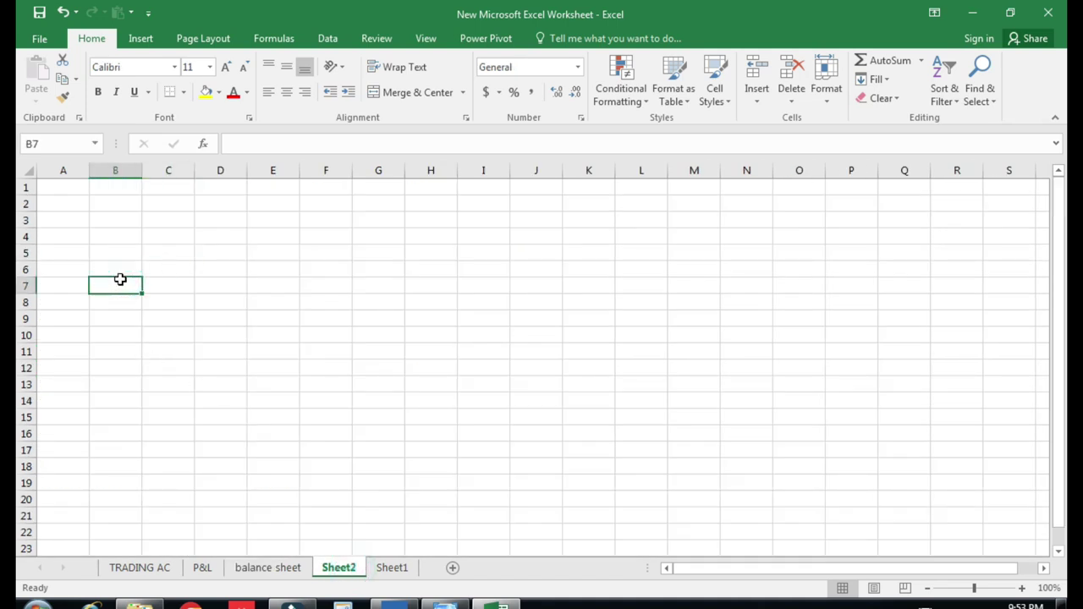
text(PARTY NA)
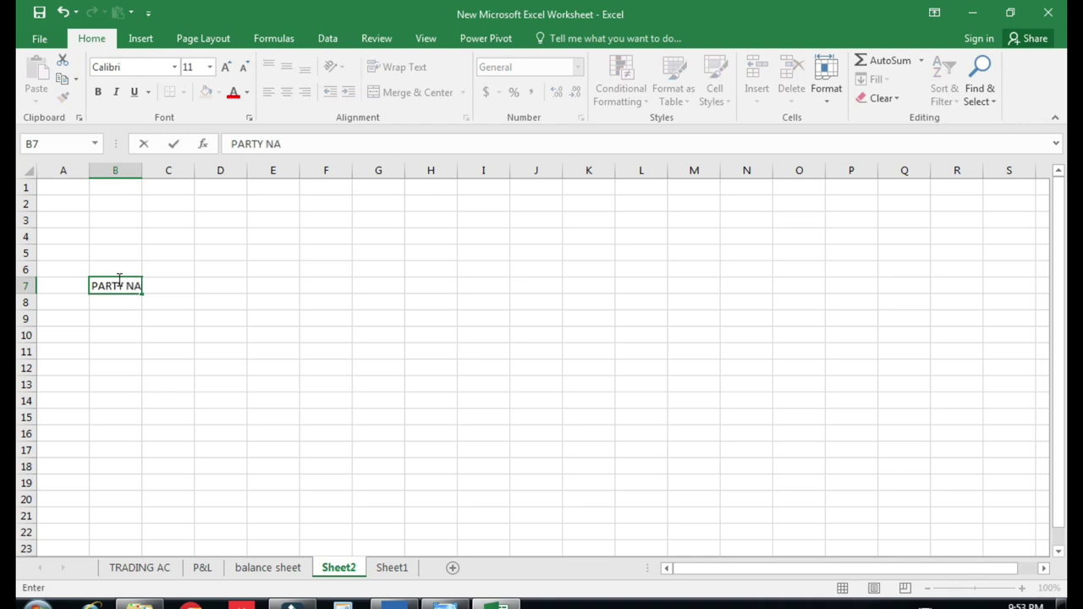
text(ME)
key(Tab)
text(AMOUNT)
key(Return)
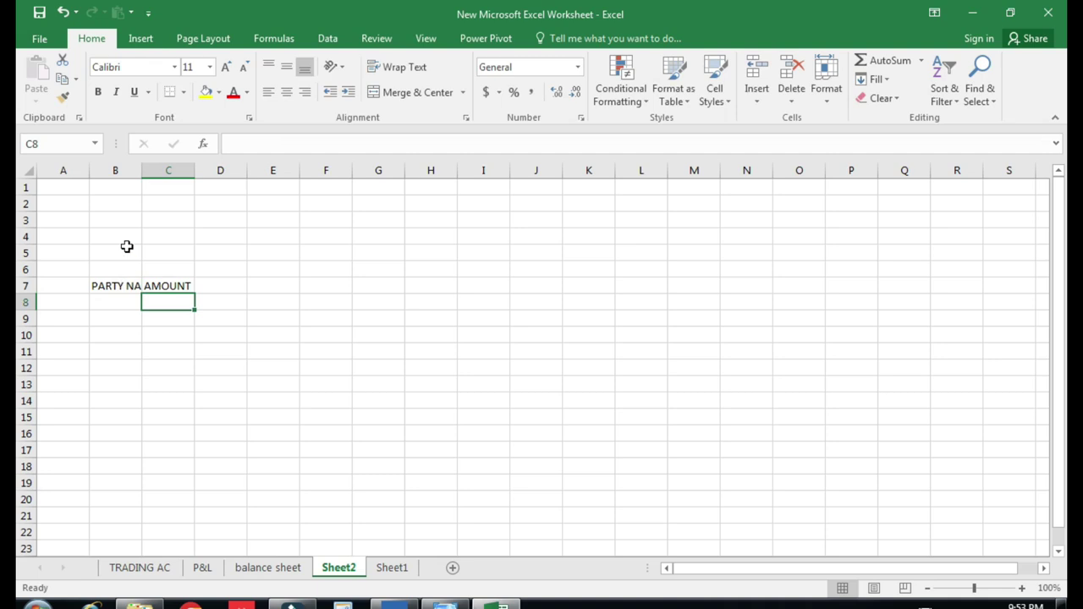
mouse_move(141, 171)
mouse_down()
mouse_move(252, 194)
mouse_move(411, 177)
mouse_up()
click(126, 302)
click(300, 302)
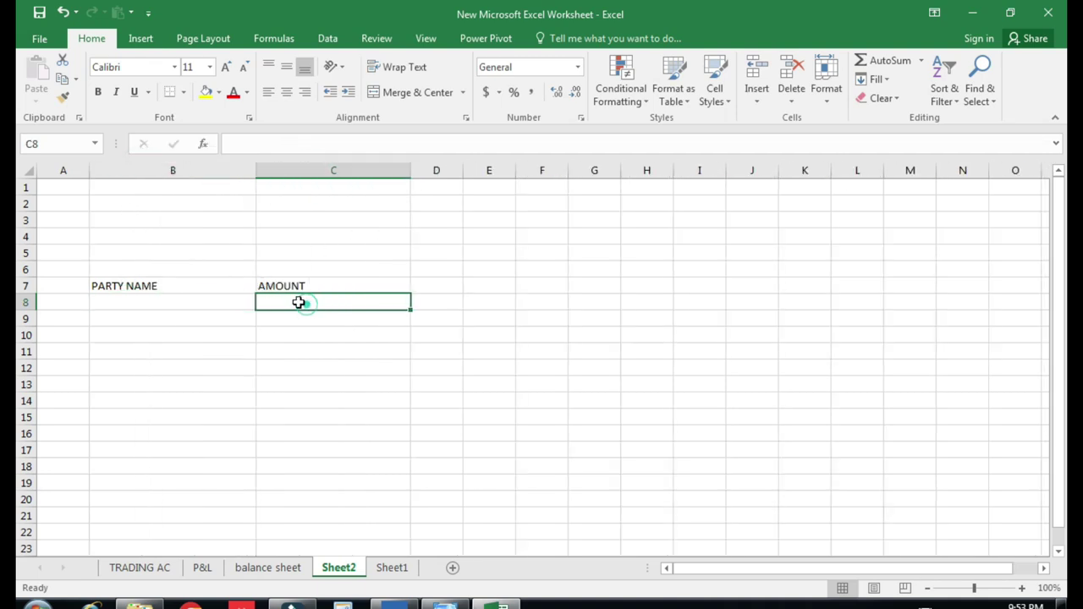
- Title Sheet2 'LIST OF SUNDRY DEBTORS' in B5
click(152, 253)
text(LIST O)
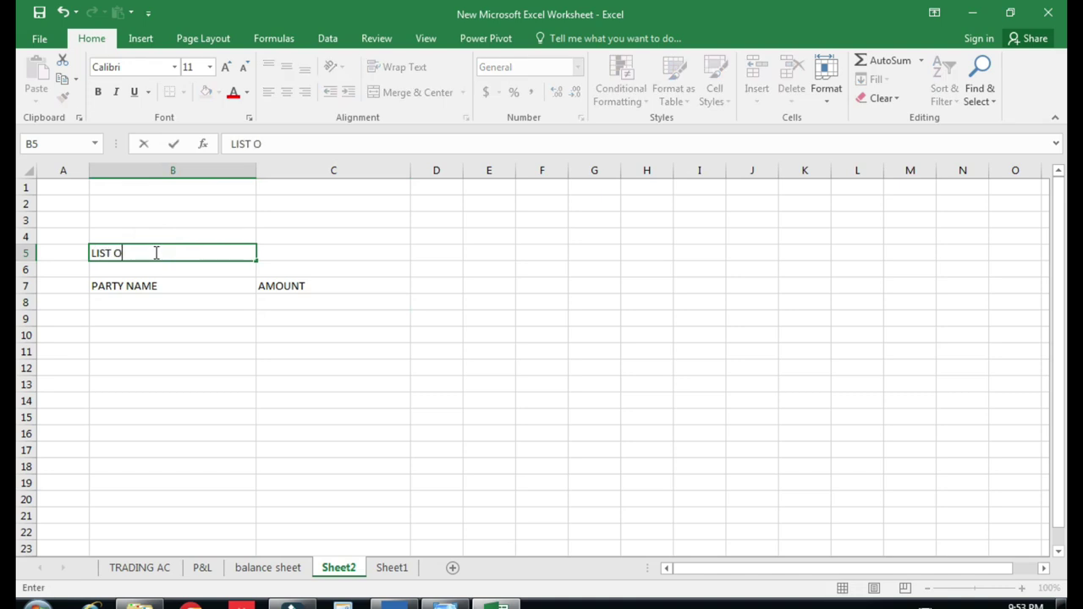
text(F SUND)
text(EV)
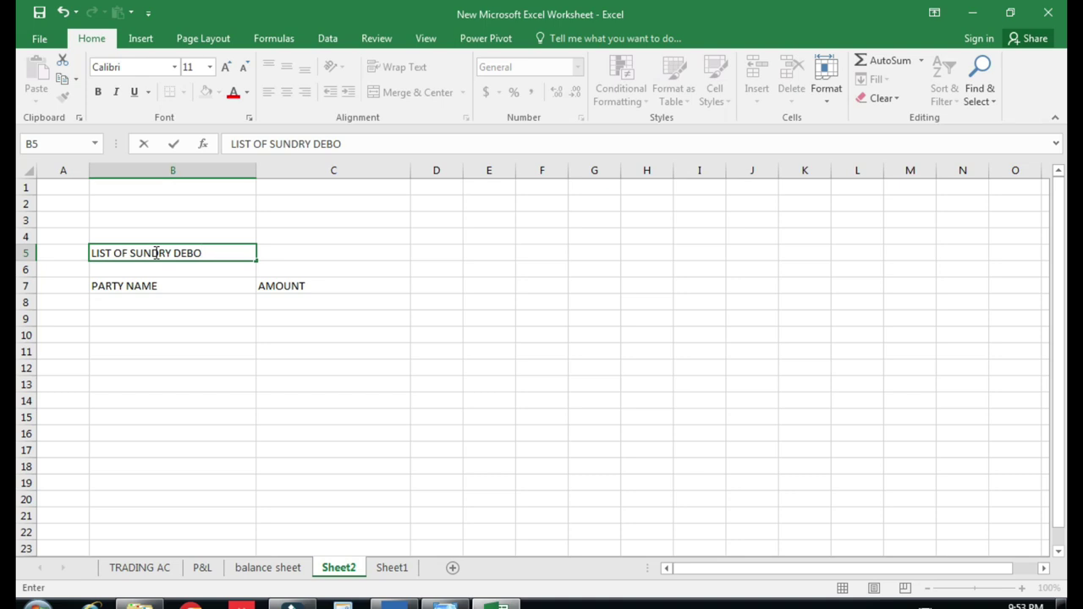
text(TORS)
key(Return)
key(Down)
key(Down)
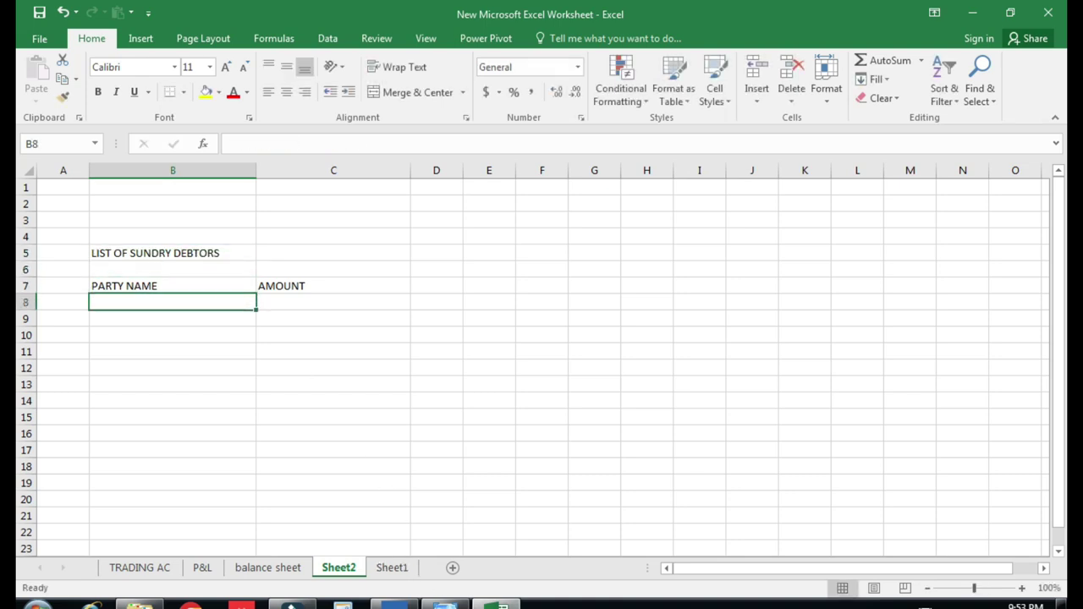
click(292, 300)
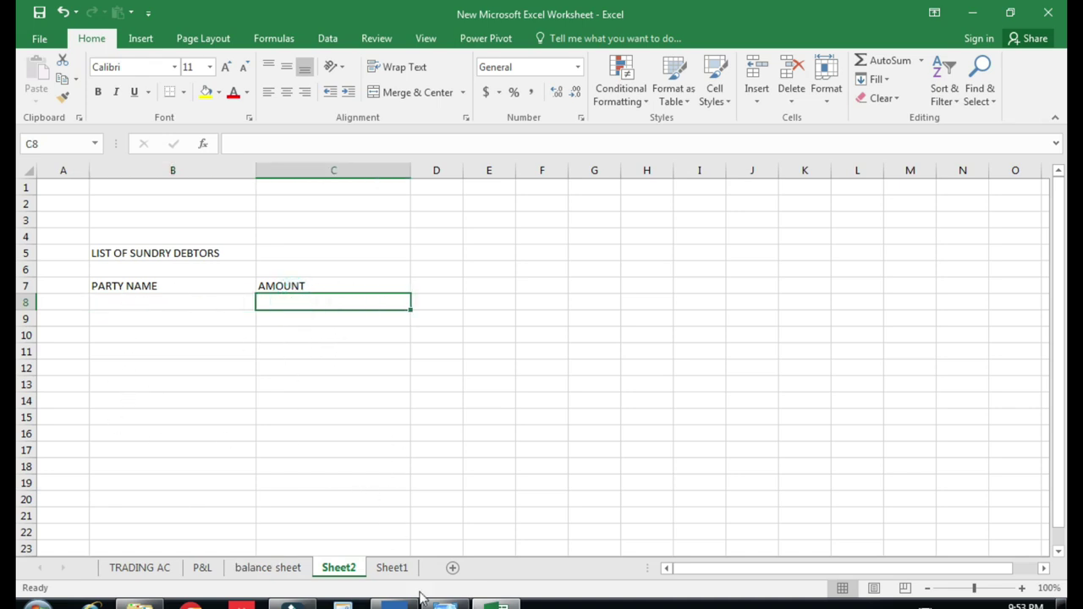
click(267, 568)
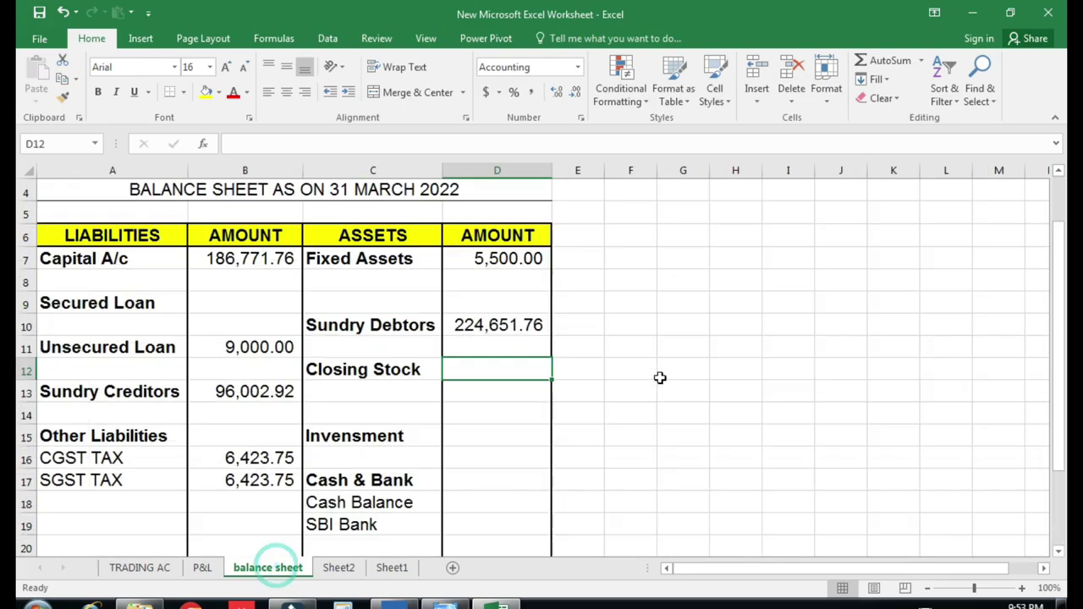
key(alt+Tab)
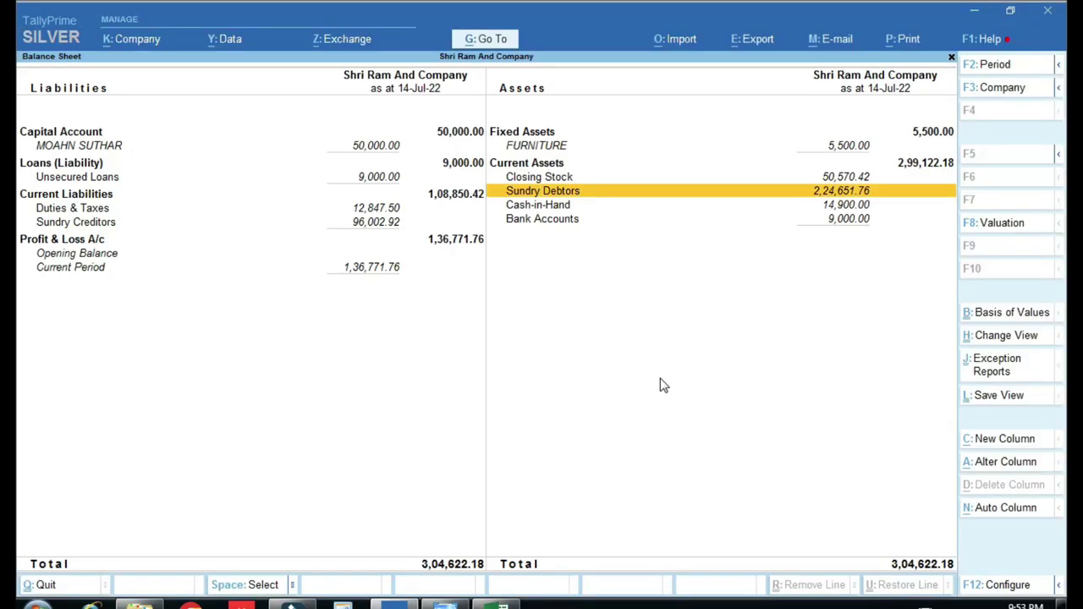
key(alt+Tab)
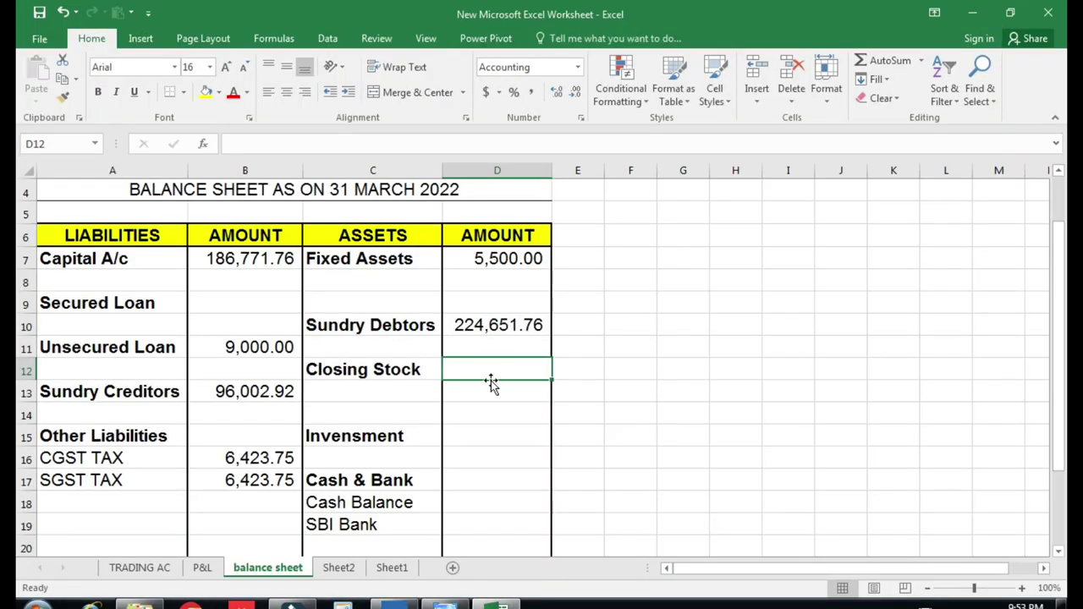
- Link Closing Stock in D12 to TRADING AC's closing stock in D62 (50,570.42)
click(141, 568)
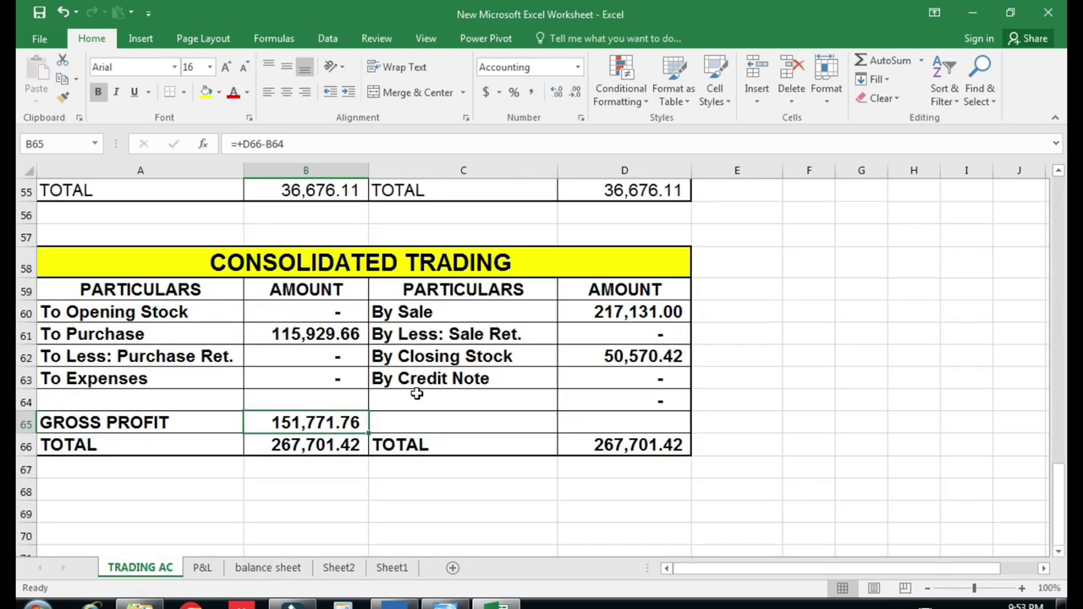
click(621, 351)
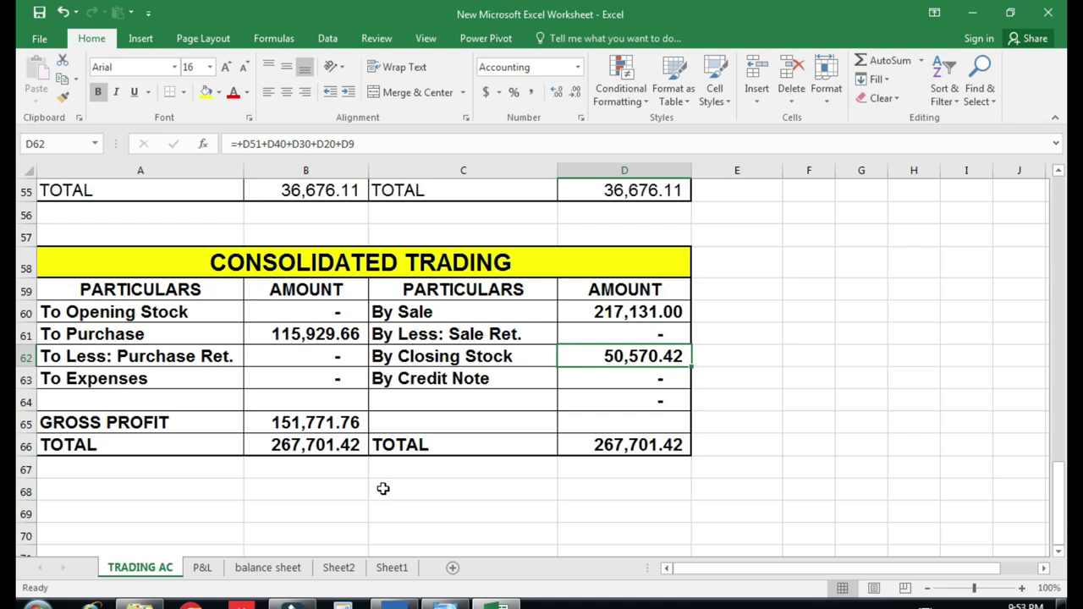
click(266, 568)
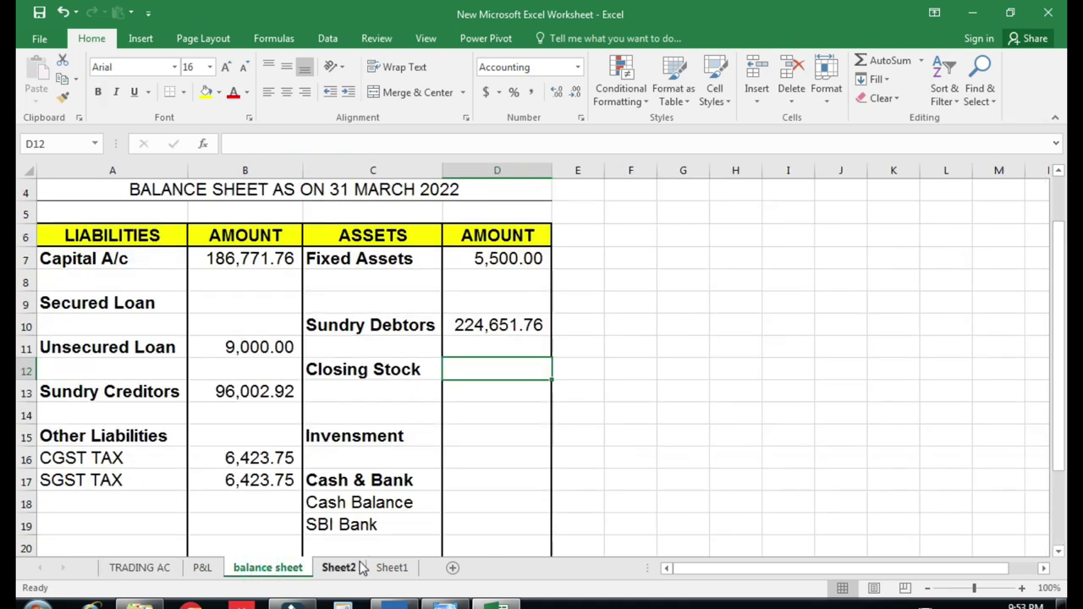
text(=)
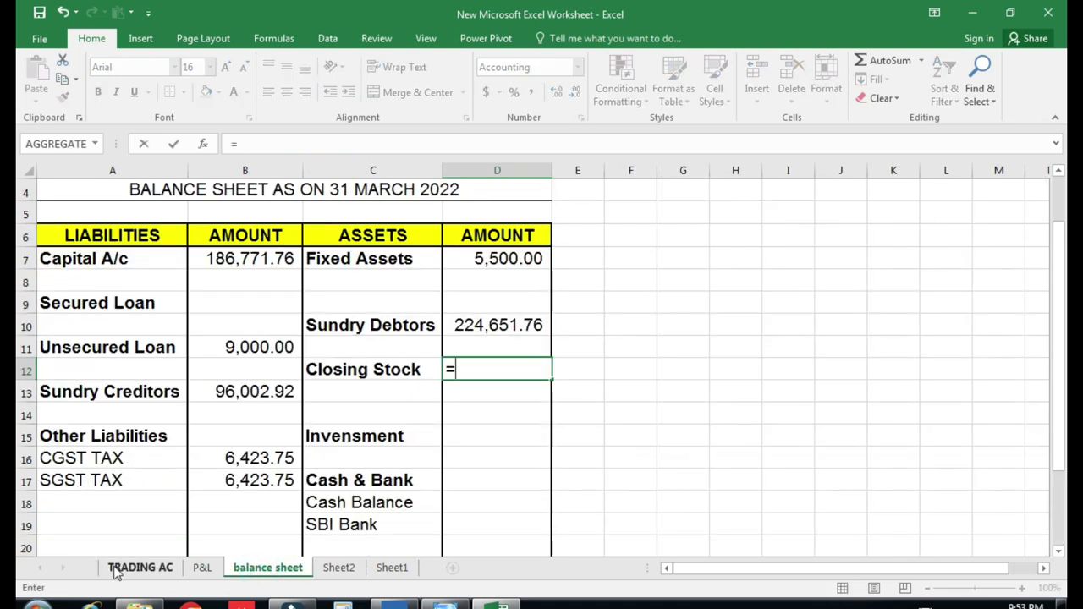
click(122, 567)
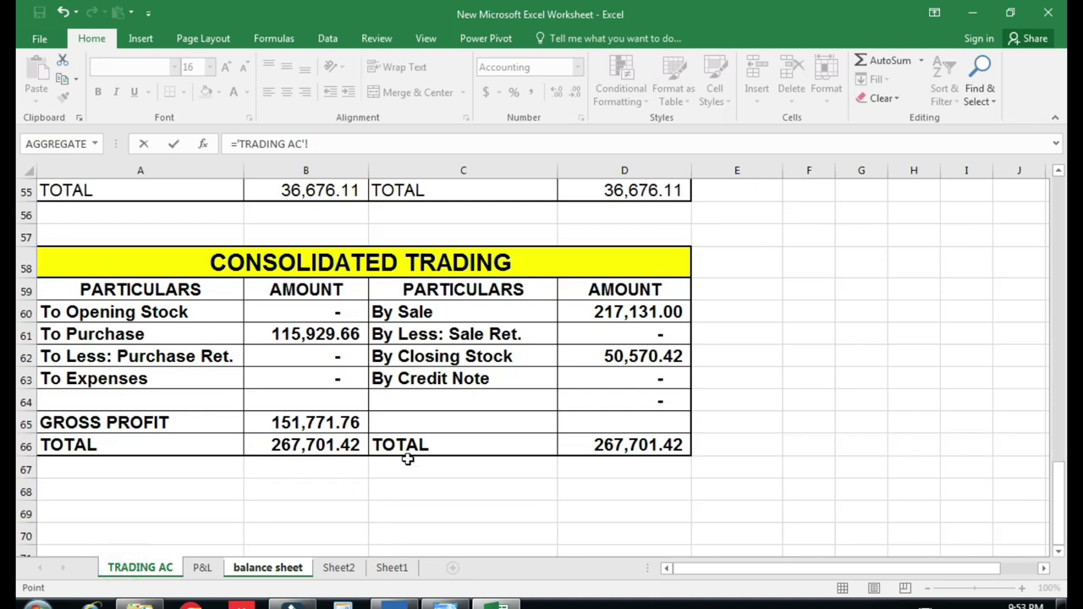
click(613, 355)
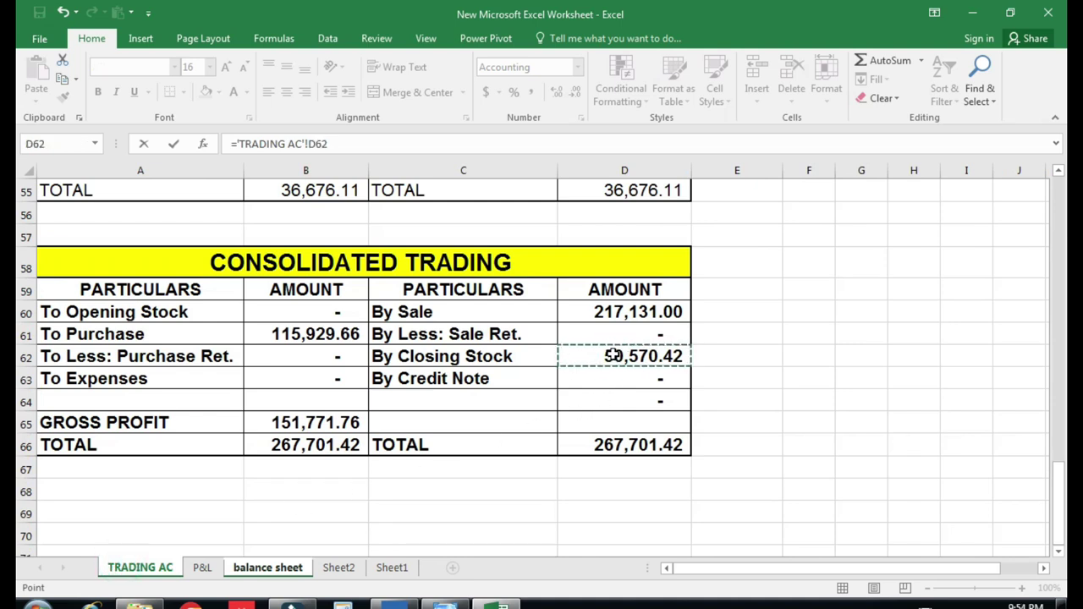
key(Return)
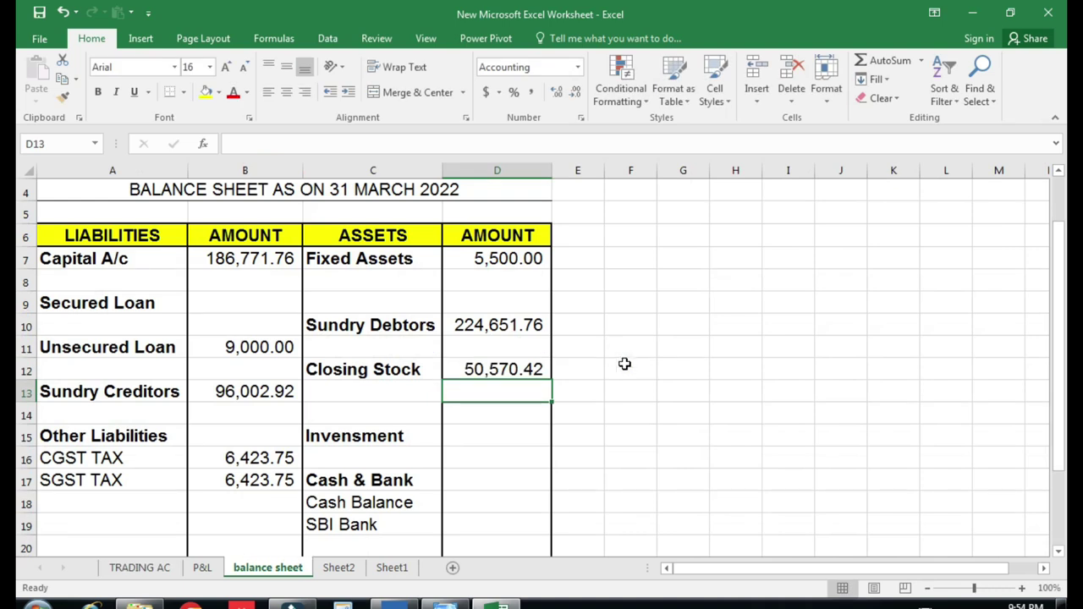
- Verify the D12 closing stock formula against TRADING AC and select Investment cell D15
click(495, 361)
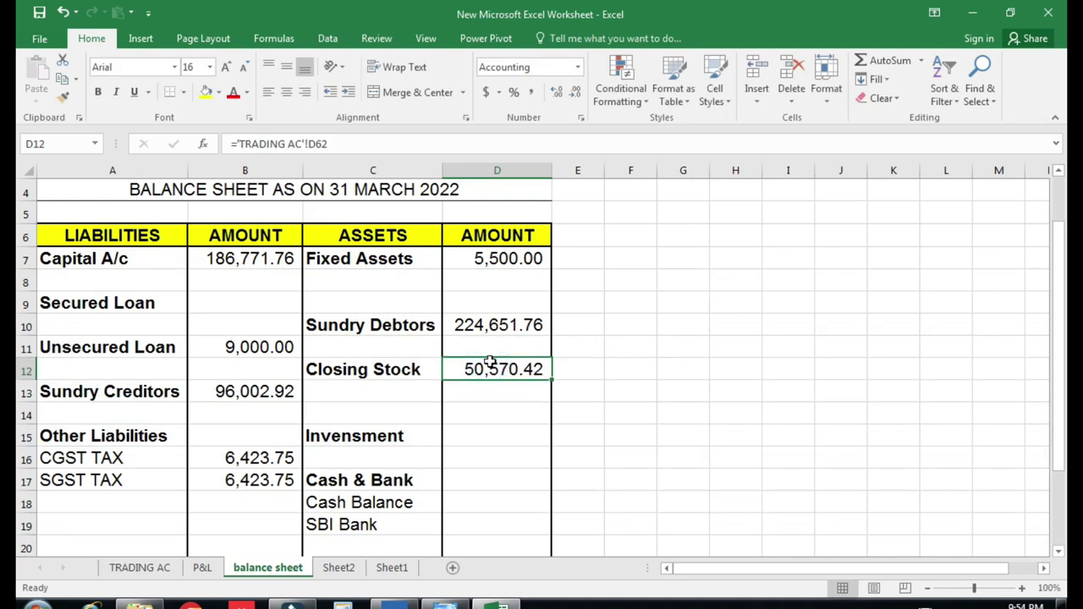
click(146, 567)
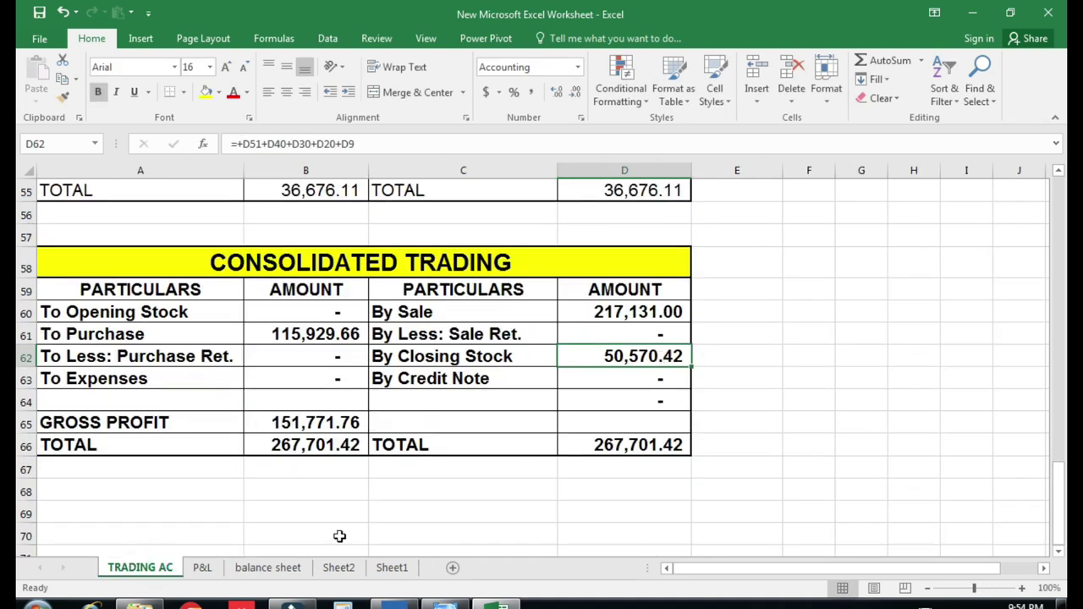
click(267, 568)
click(476, 430)
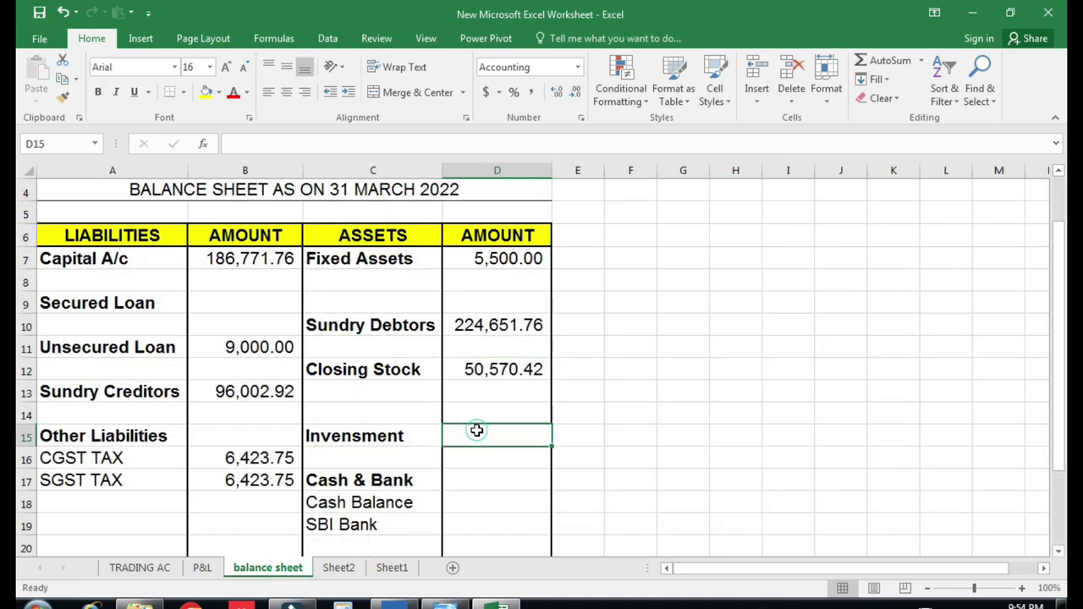
scroll(476, 431, down, 2)
- Enter the Cash Balance of 14,900 in D18, taken from TallyPrime's Cash-in-Hand
click(483, 369)
key(alt+Tab)
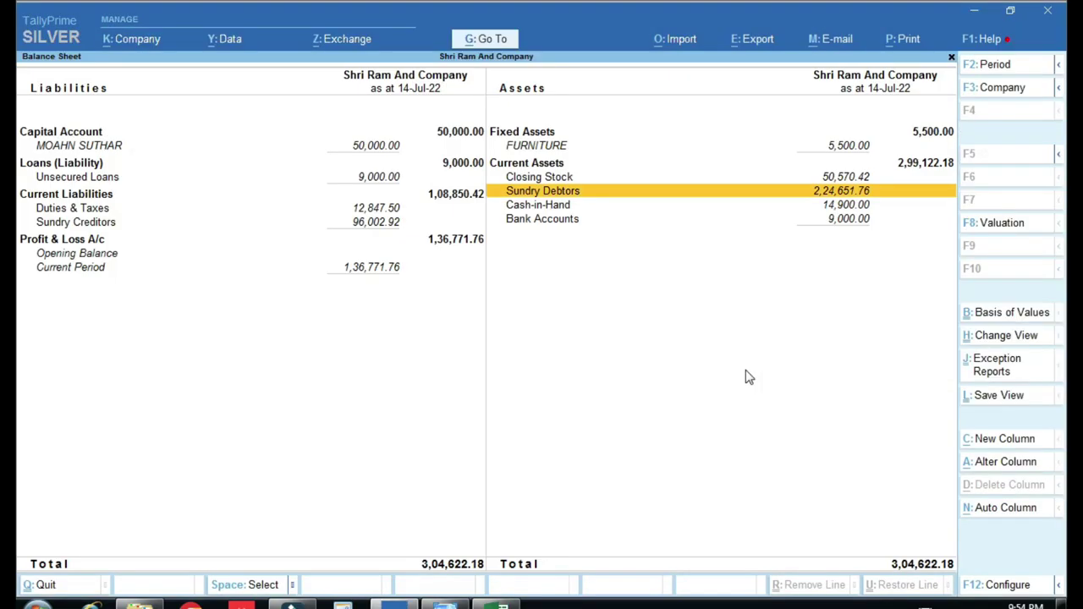
key(Down)
key(alt+Tab)
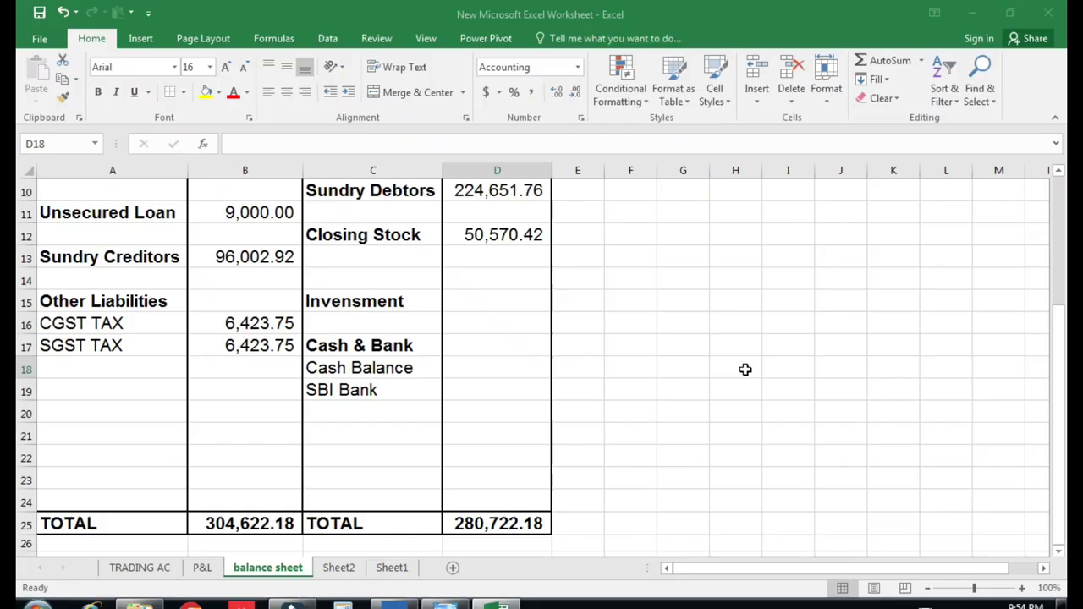
text(14,900)
key(Return)
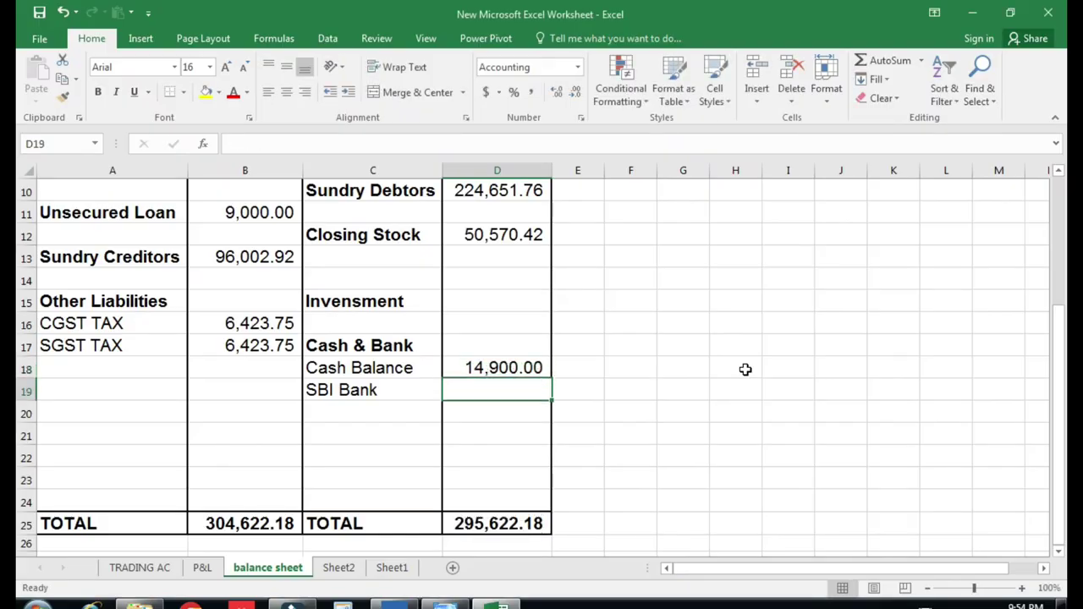
- Enter the SBI Bank amount of 9,000 in D19 from TallyPrime's Bank Accounts breakdown
key(alt+Tab)
key(Down)
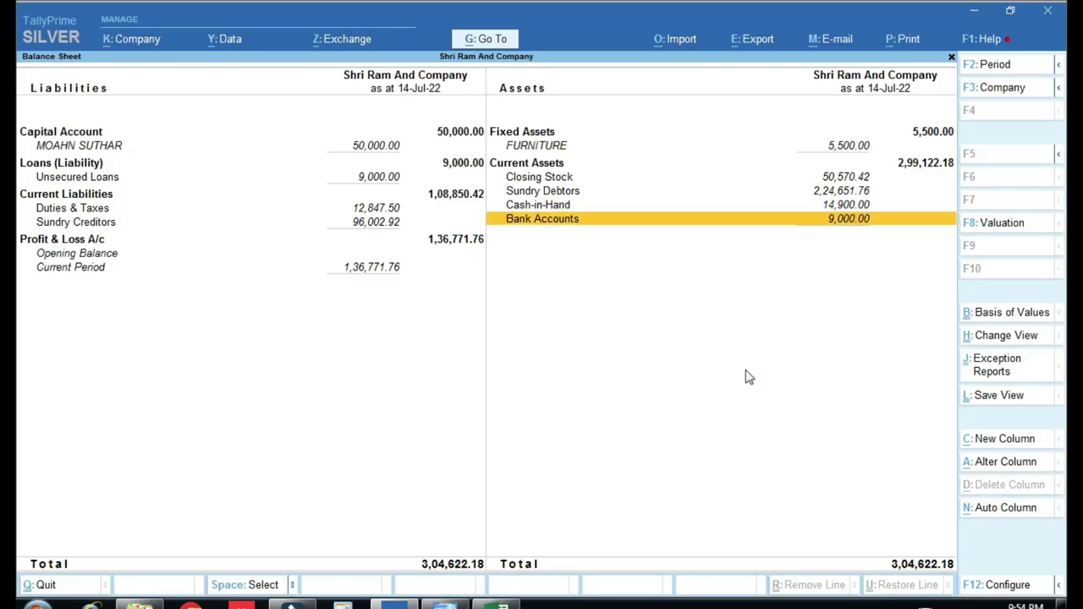
key(Return)
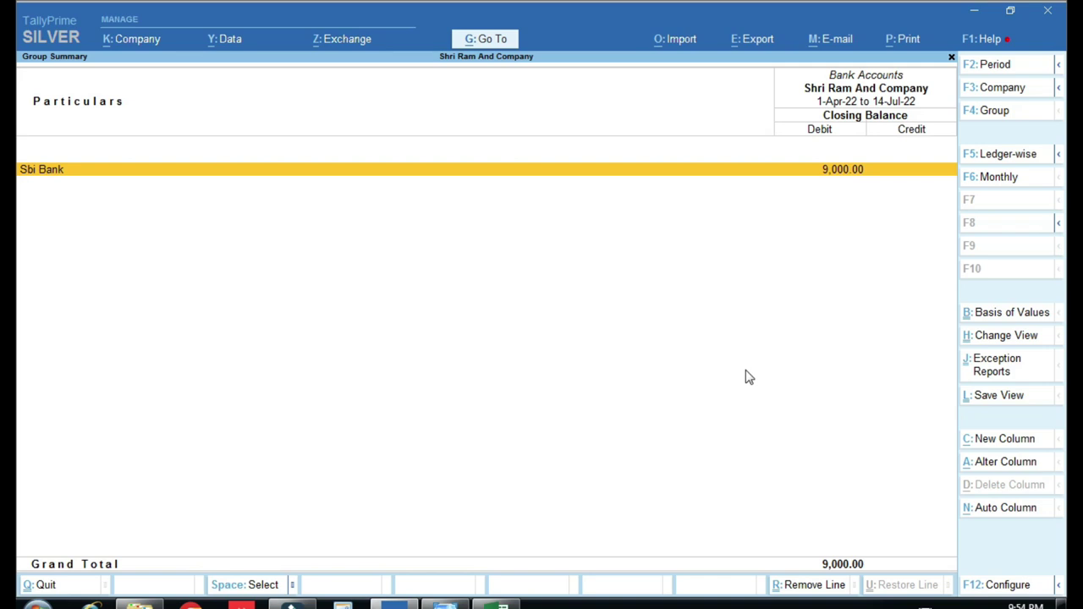
key(Escape)
key(alt+Tab)
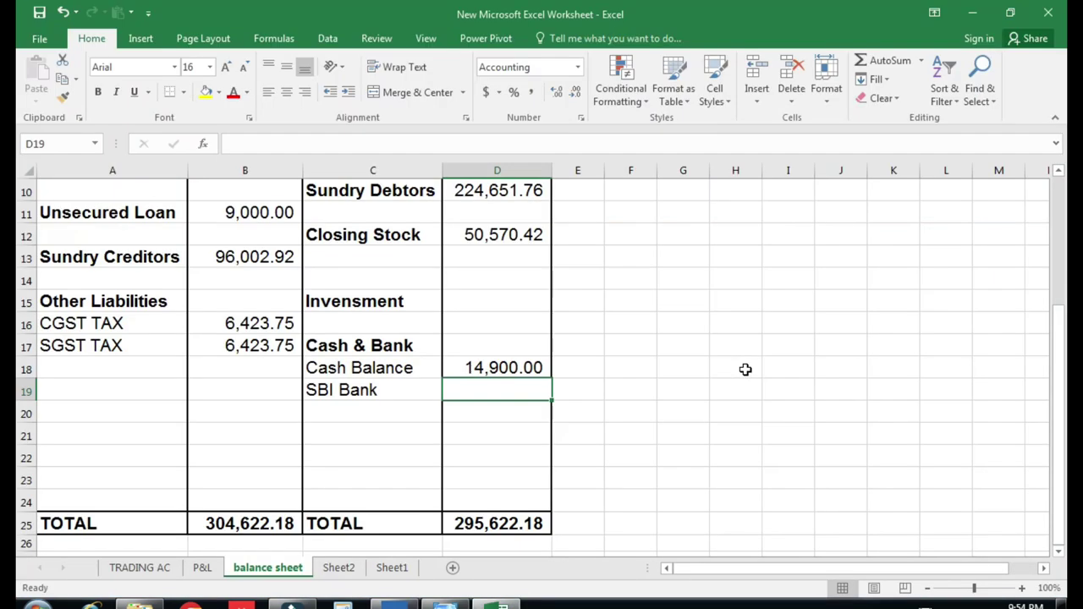
text(9,000)
key(Return)
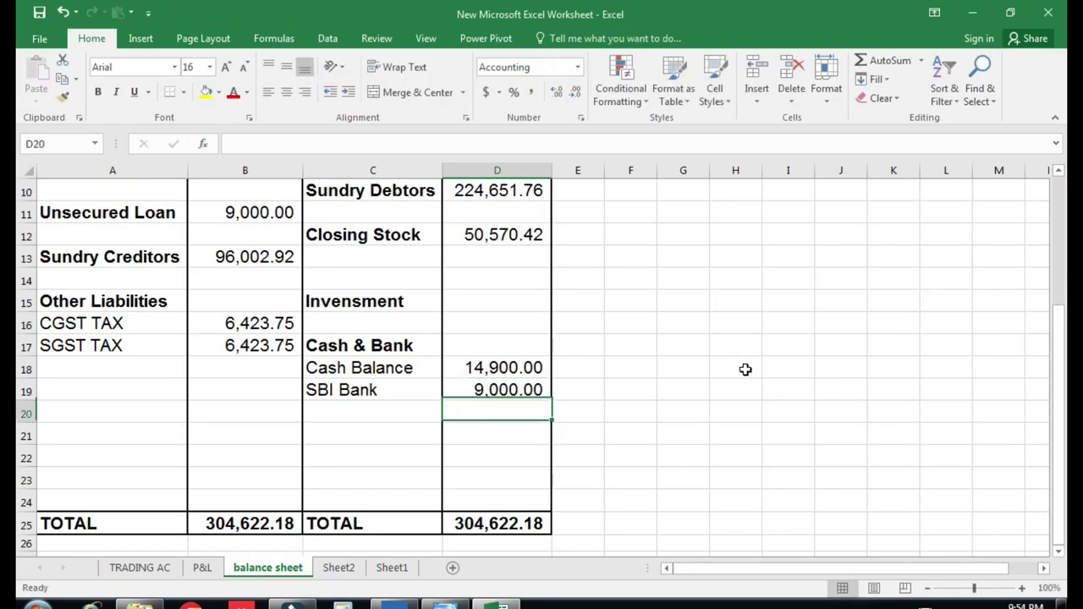
- Recheck the SBI Bank cell D19 against TallyPrime's Cash-in-Hand and Sundry Debtors figures
key(Up)
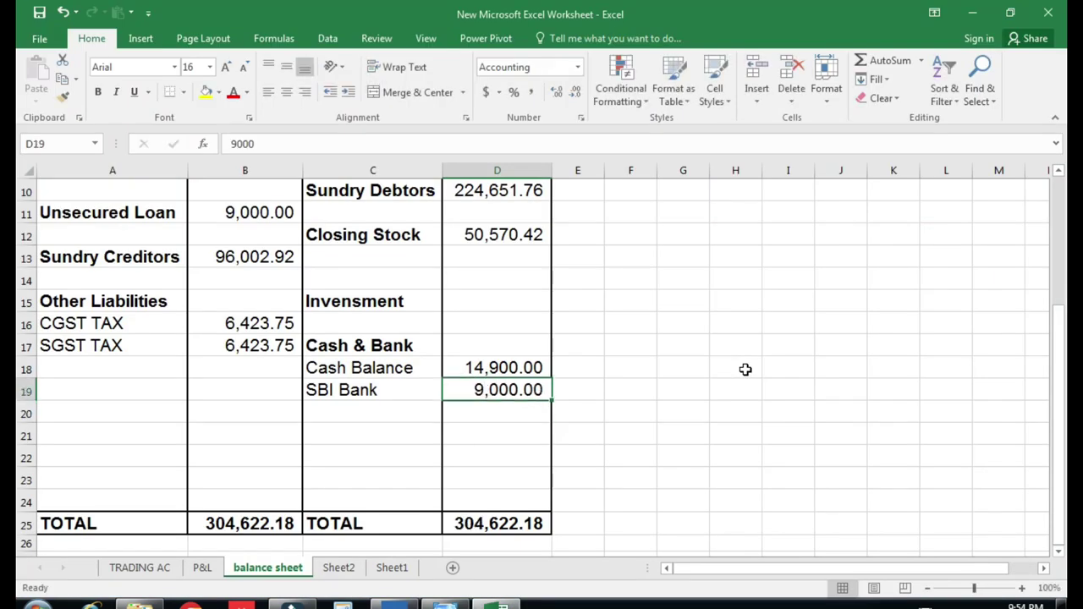
key(Left)
key(Right)
key(Left)
key(Left)
key(Right)
key(Right)
key(alt+Tab)
key(Up)
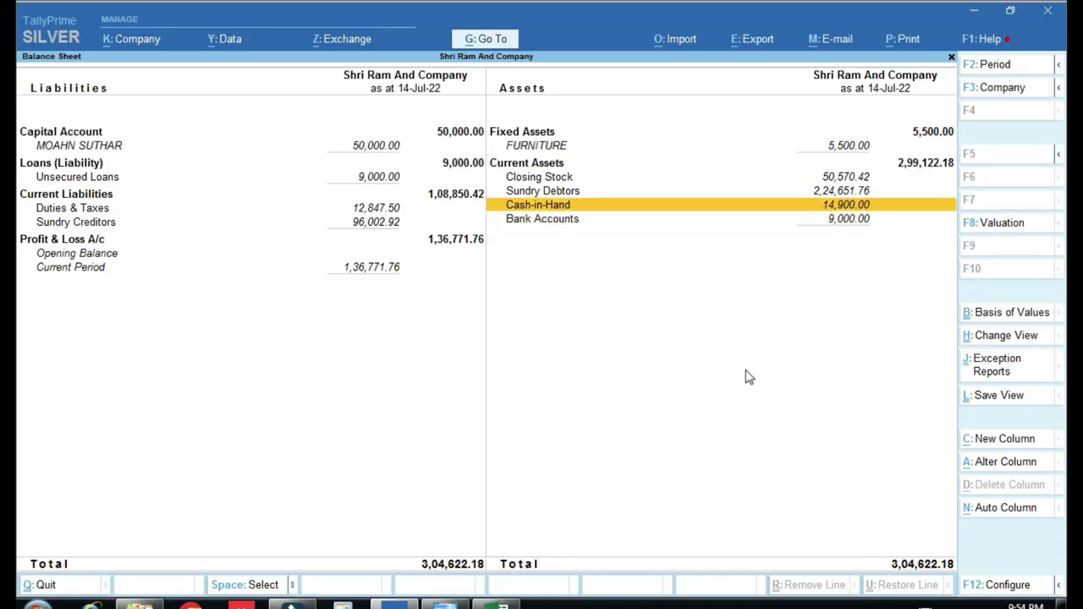
key(Up)
key(alt+Tab)
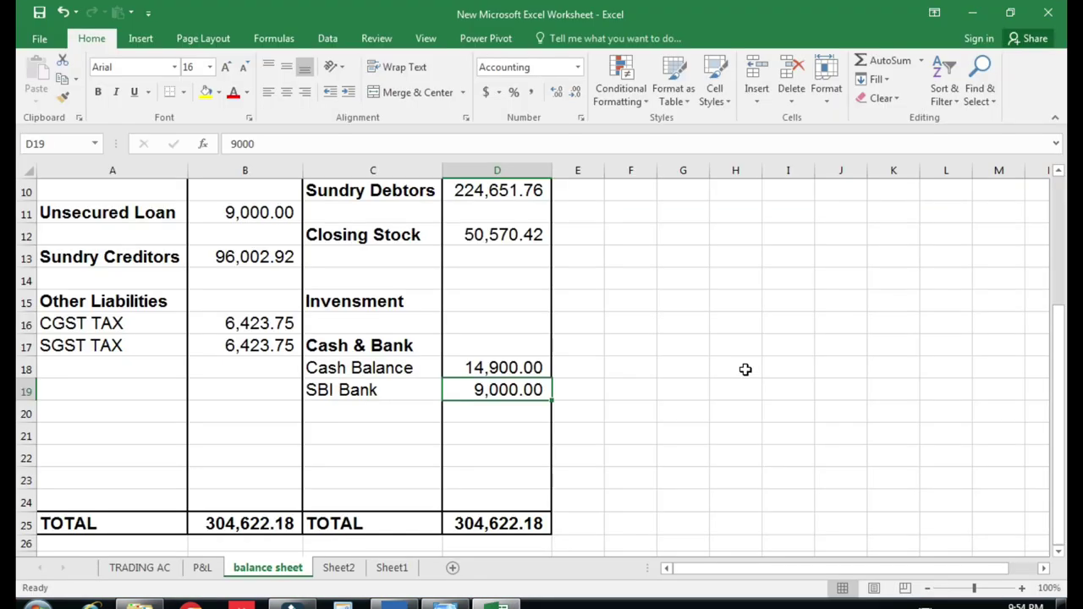
key(Left)
key(Left)
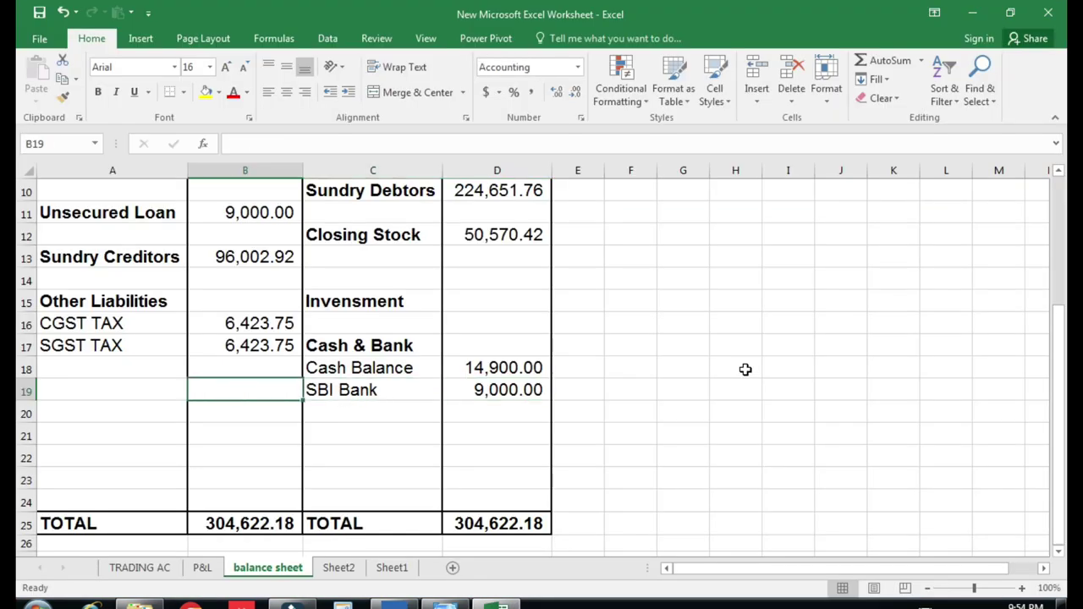
- Highlight Excel's liabilities and assets totals, both reading 304,622.18
scroll(524, 389, down, 1)
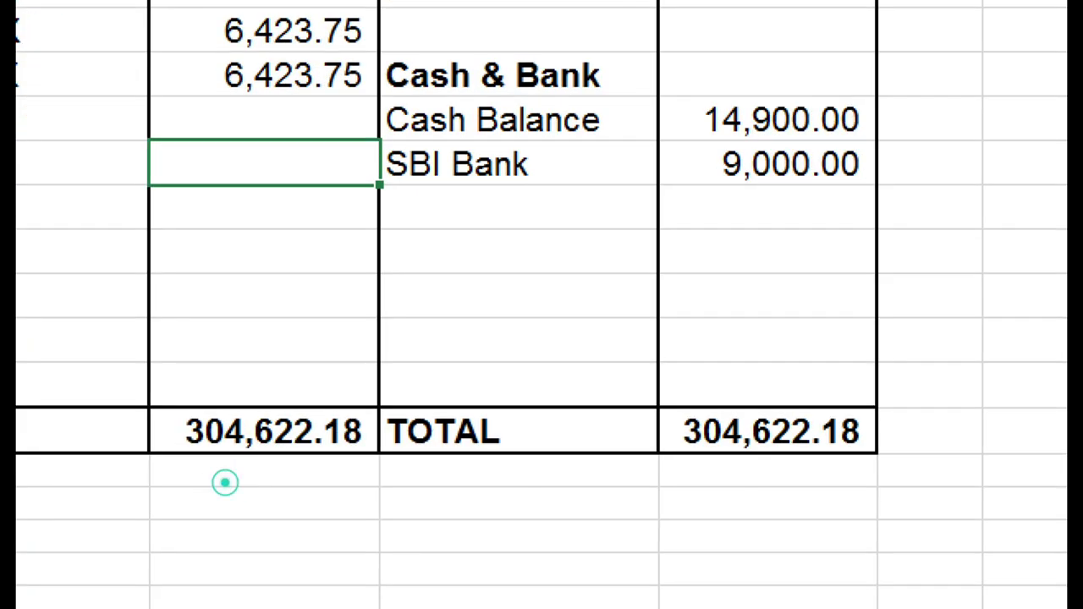
drag(121, 362, 386, 502)
drag(636, 358, 870, 470)
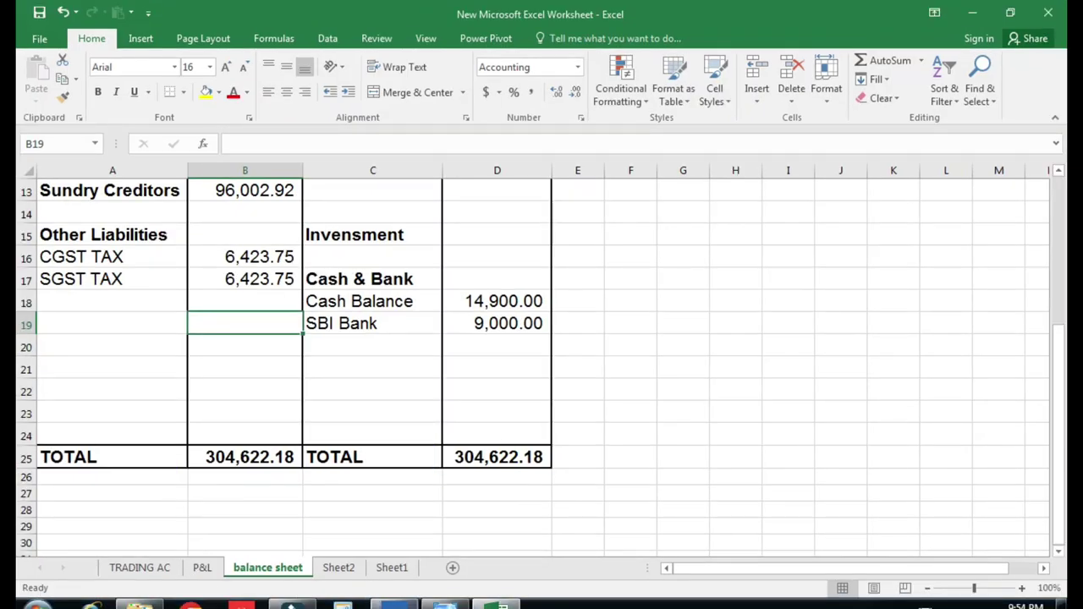
- Confirm TallyPrime's Balance Sheet total of 3,04,622.18 matches, leaving TallyPrime in front
click(393, 602)
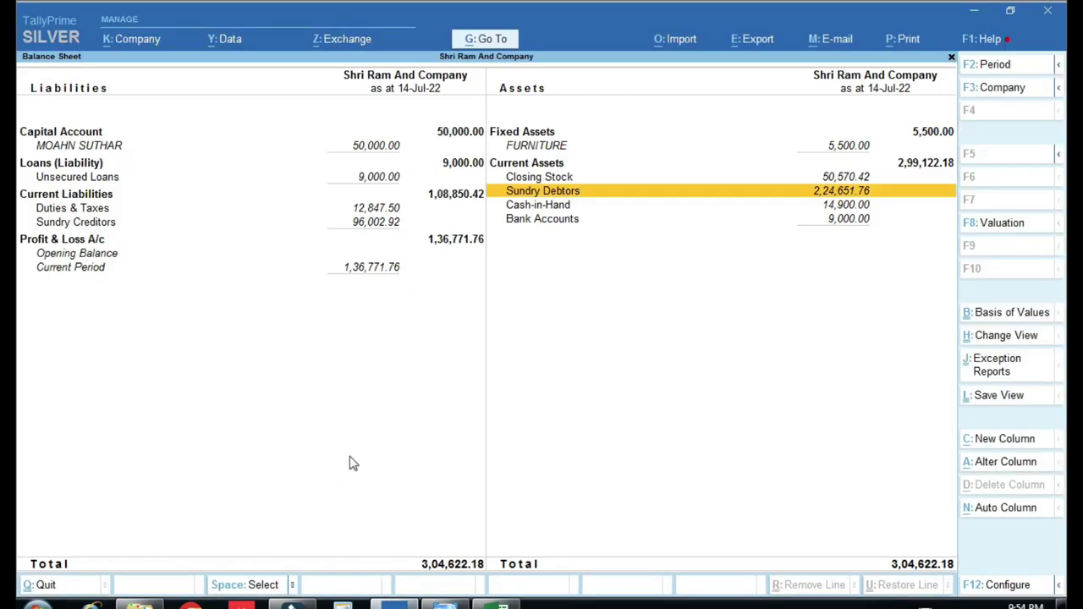
key(ctrl+1)
click(440, 576)
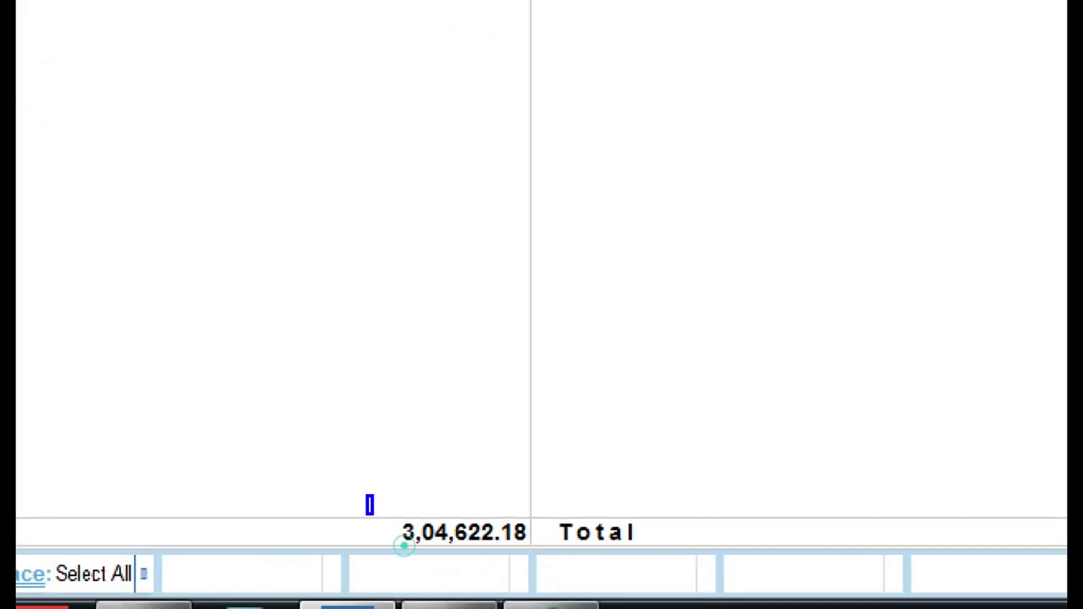
drag(366, 495, 537, 561)
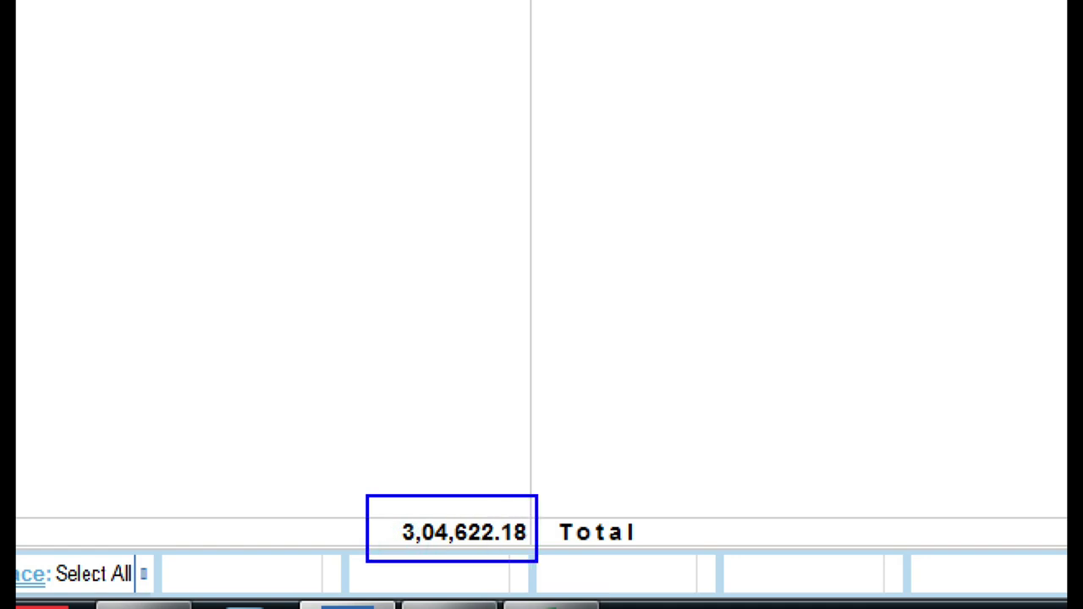
key(Escape)
key(alt+Tab)
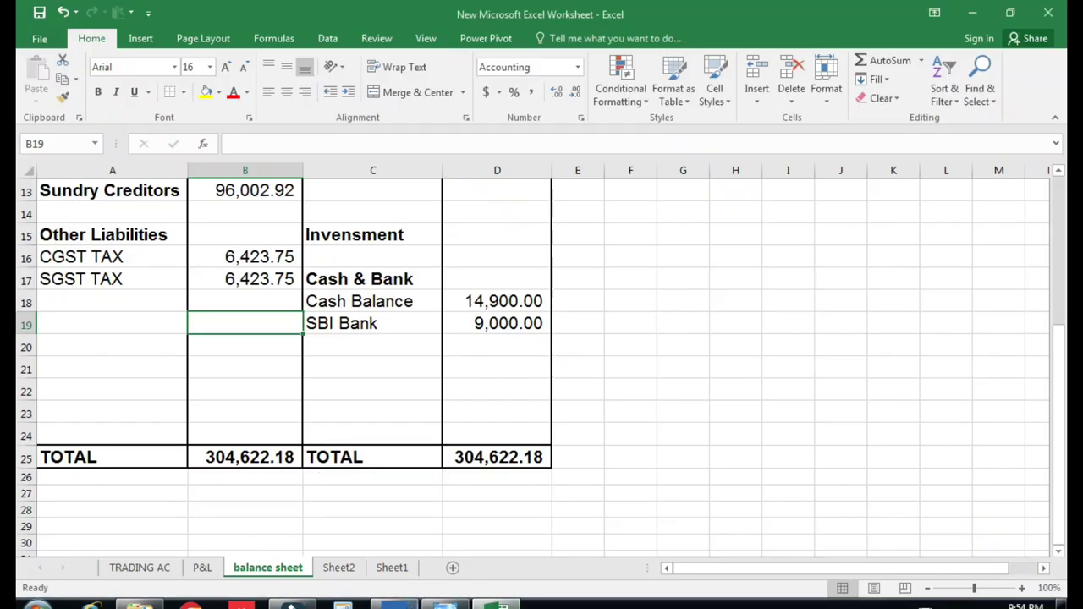
key(alt+Tab)
key(Up)
key(Up)
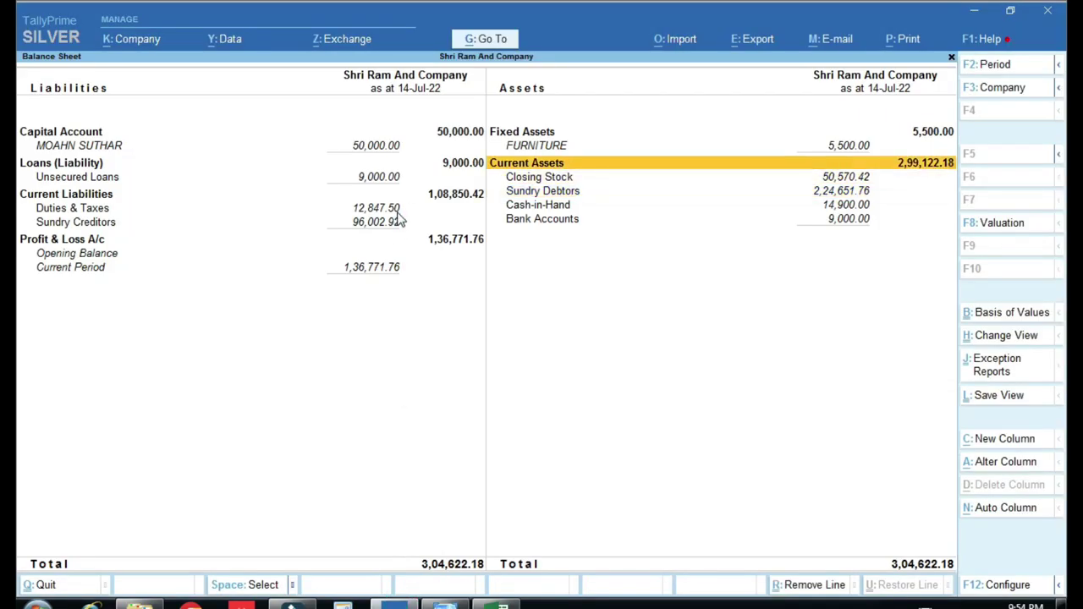
- Point out TallyPrime's Duties & Taxes and Sundry Debtors figures and check Excel's B25 TOTAL formula
click(398, 211)
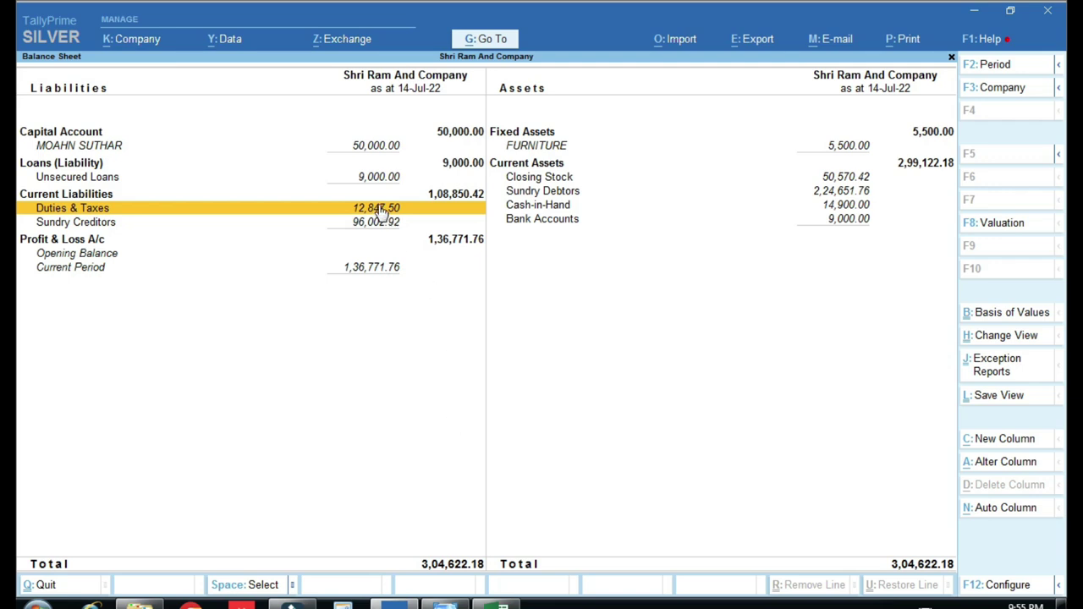
click(763, 194)
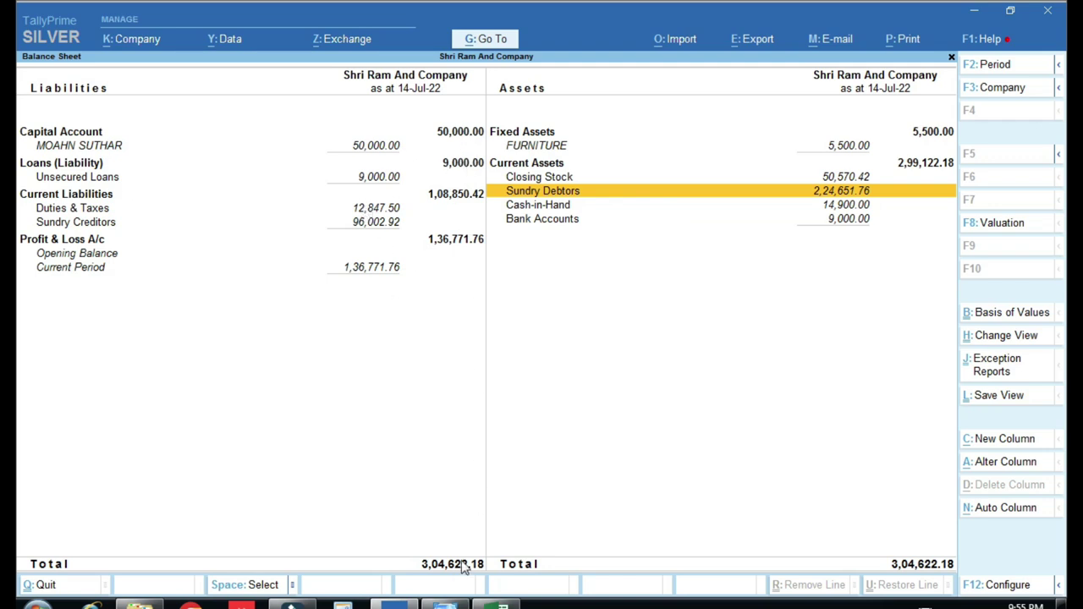
click(503, 604)
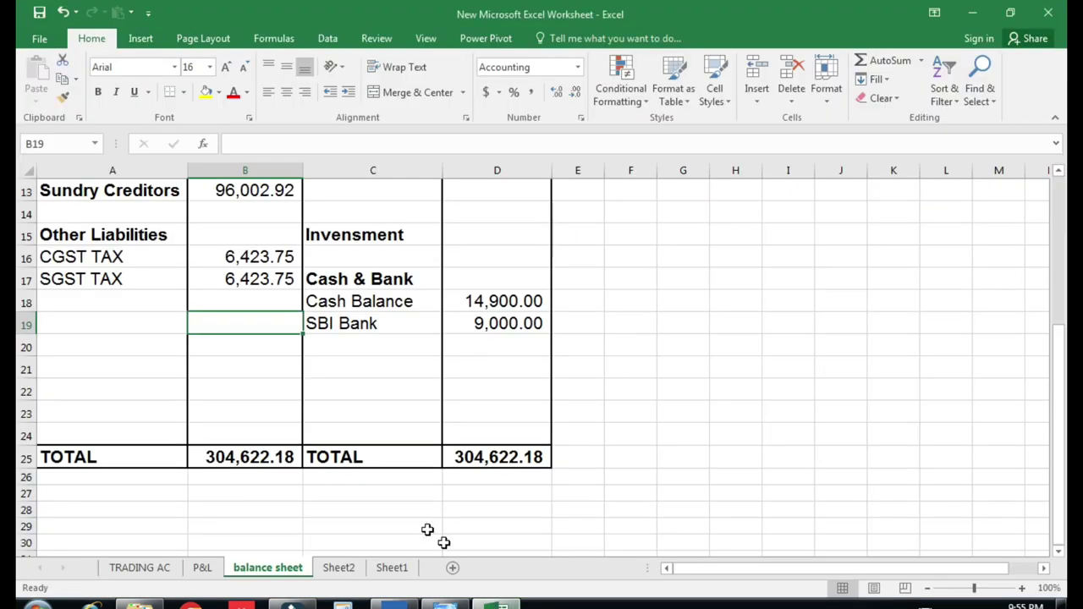
click(284, 459)
click(450, 602)
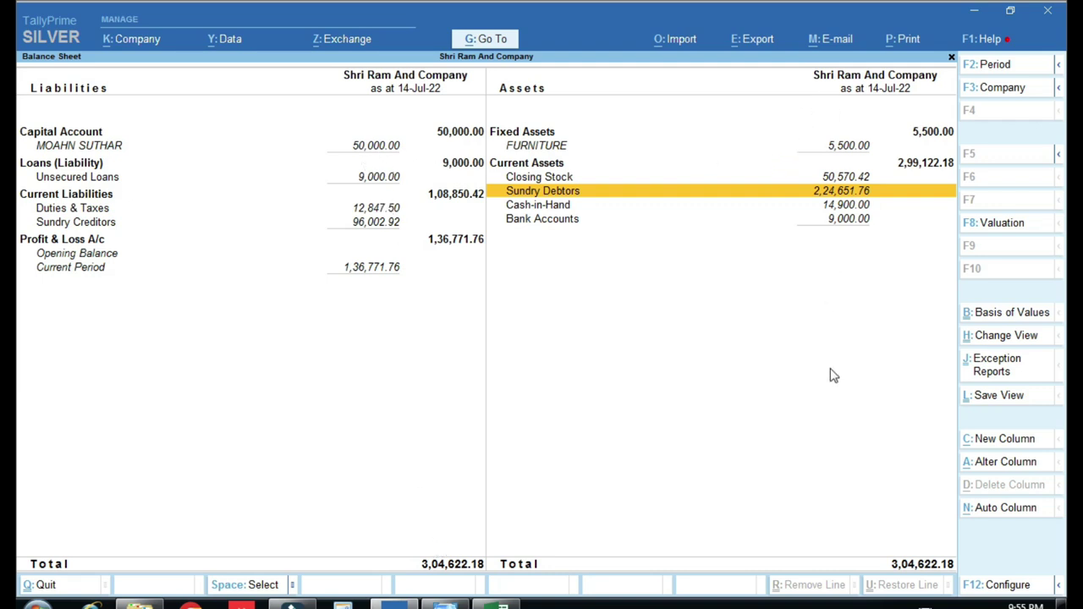
- Review the Sundry Debtors breakdown of four parties totalling 2,24,651.76, then return to Excel
click(828, 195)
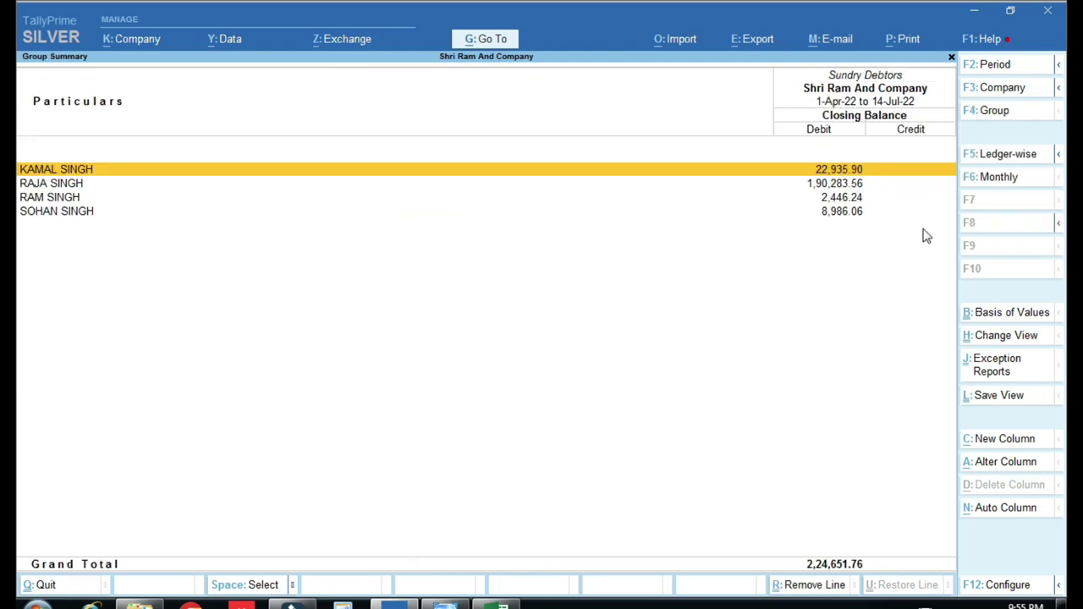
key(Escape)
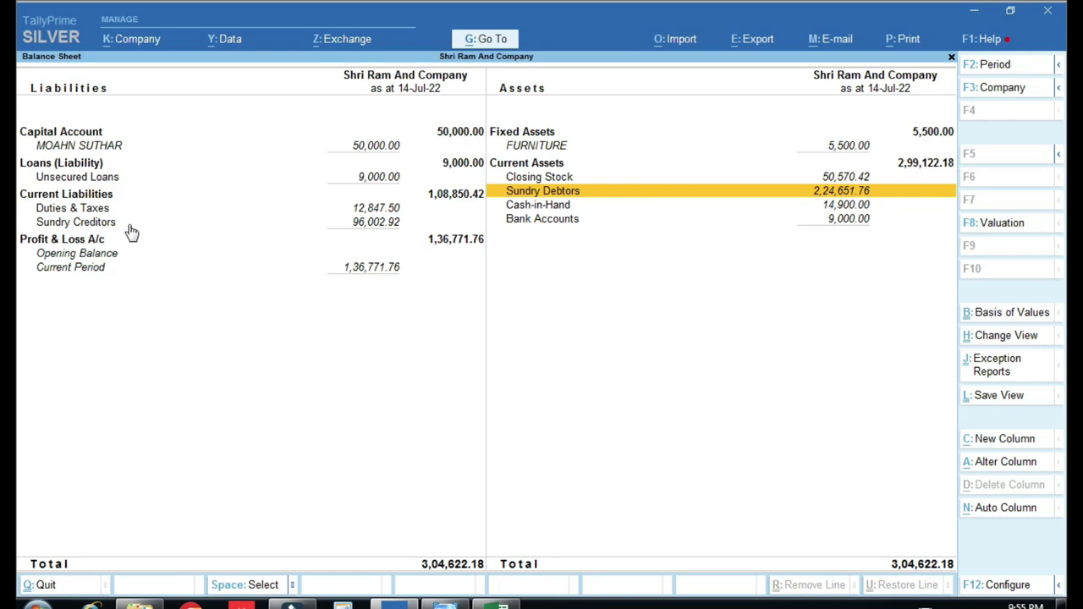
click(499, 602)
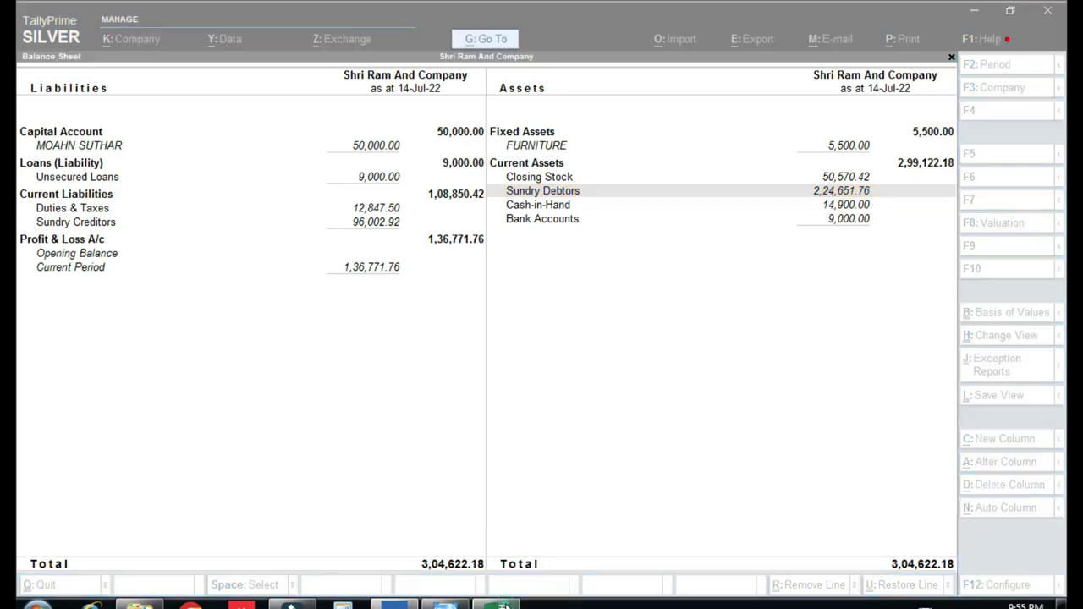
click(435, 604)
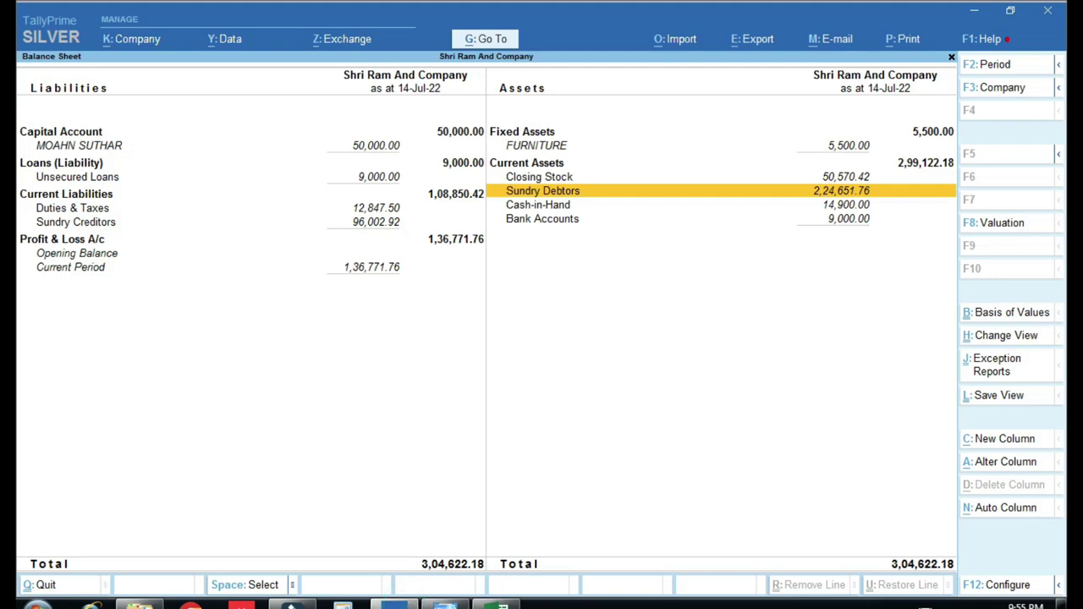
click(504, 604)
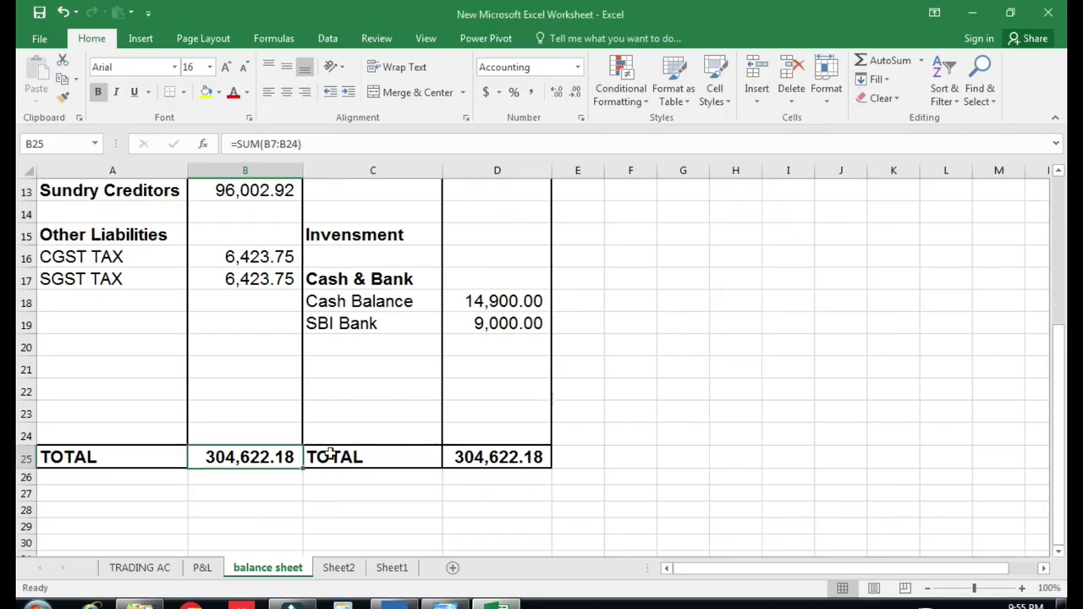
scroll(324, 435, up, 2)
scroll(324, 435, up, 2)
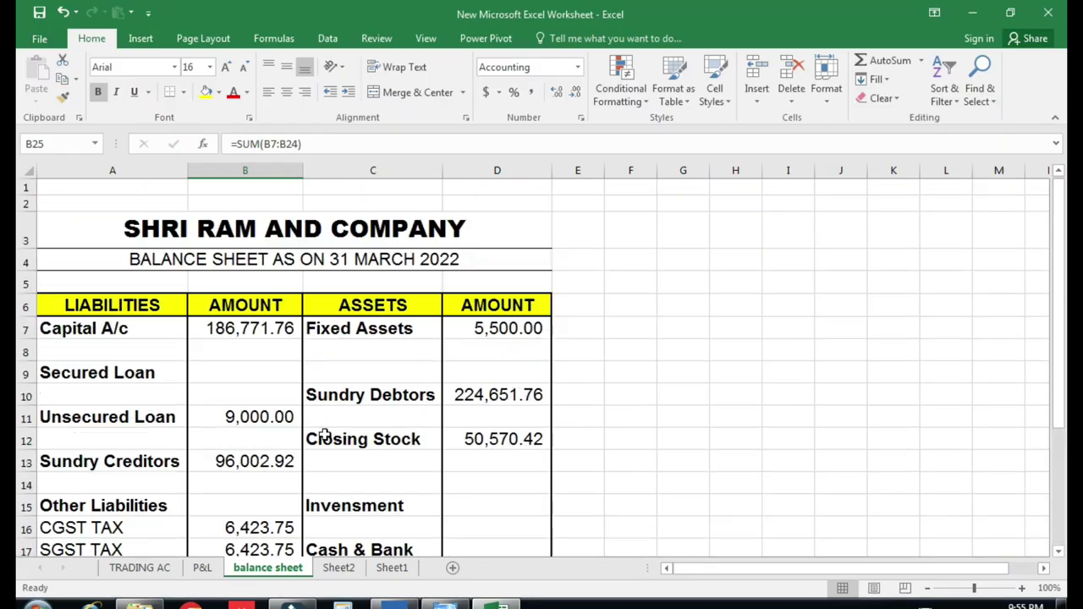
click(374, 430)
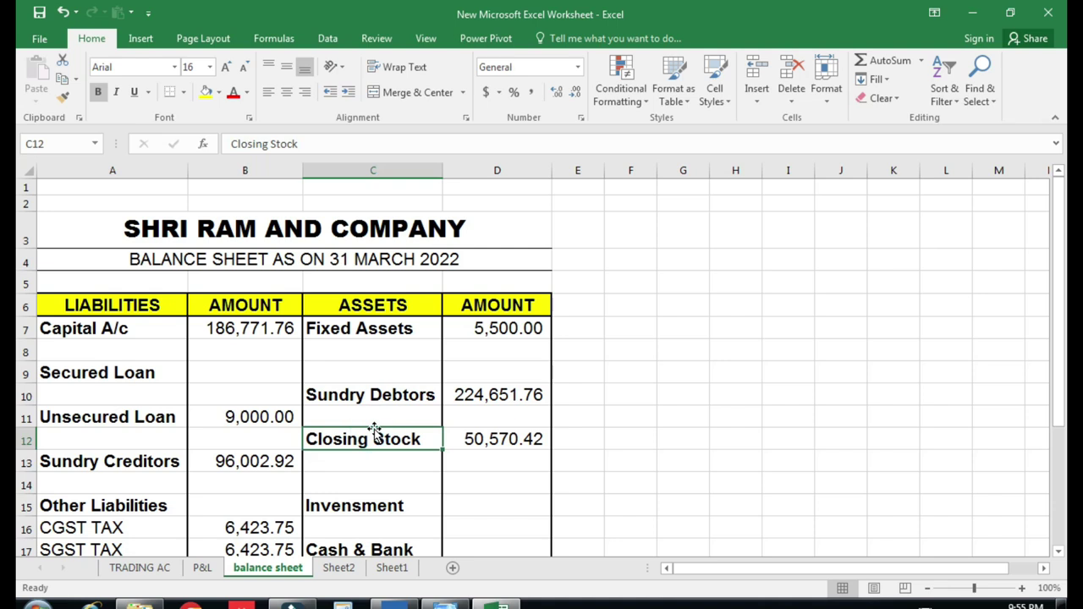